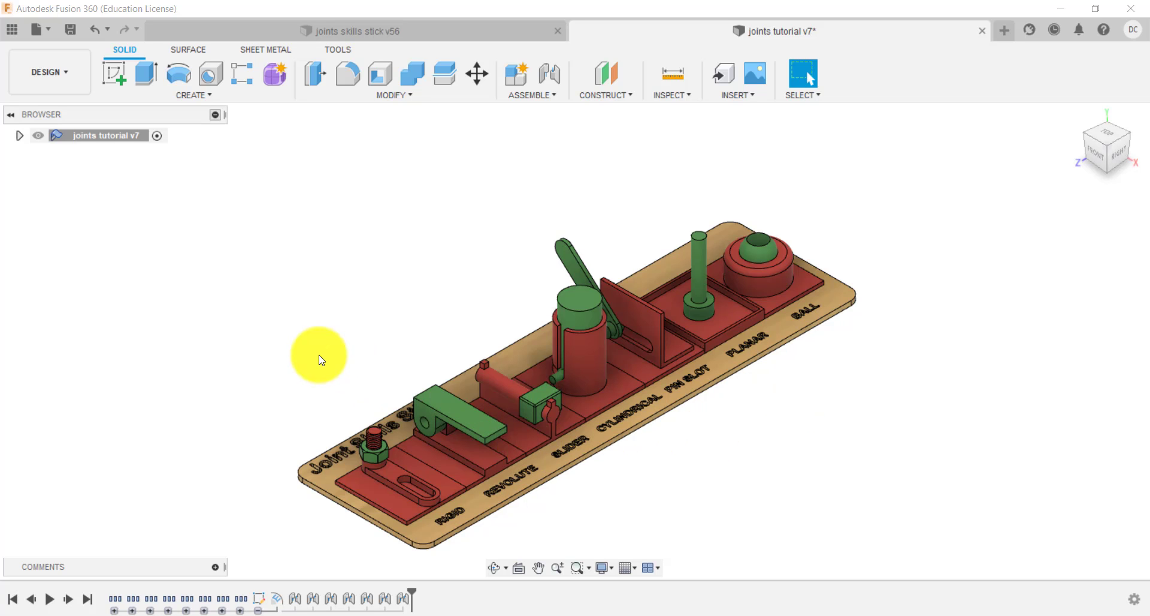
- Move the revolute arm, slider block, pin slot arm, planar pin and cylinder to test their joints' motion
{"action": "scroll", "coordinate": [484, 471], "scroll_direction": "up", "scroll_amount": 3}
{"action": "scroll", "coordinate": [484, 471], "scroll_direction": "up", "scroll_amount": 3}
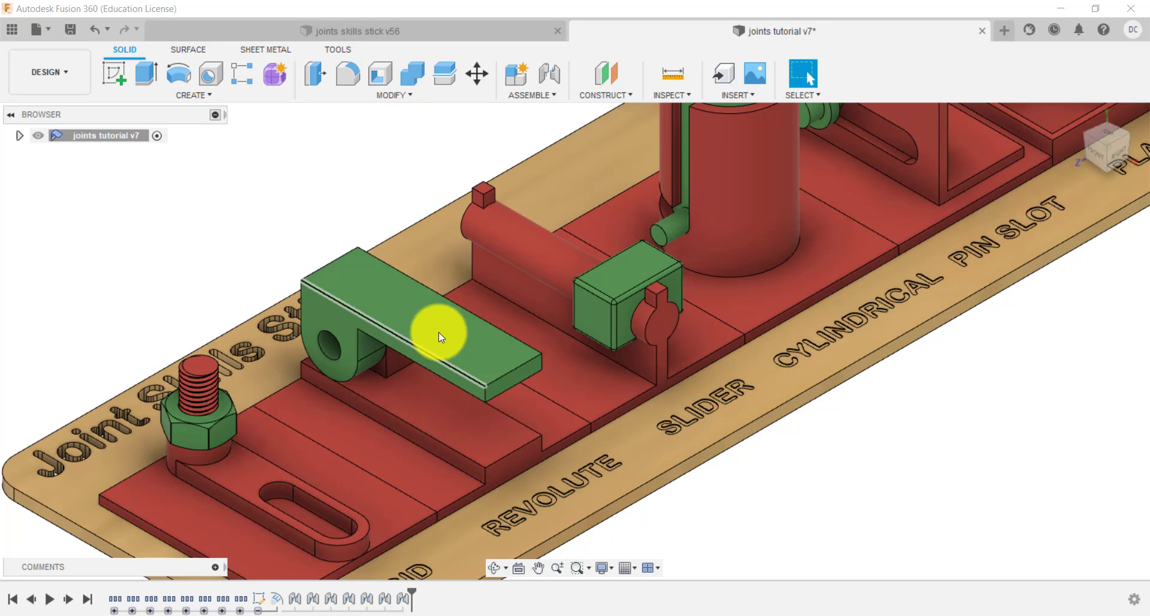
{"action": "left_click_drag", "start_coordinate": [441, 333], "coordinate": [502, 483]}
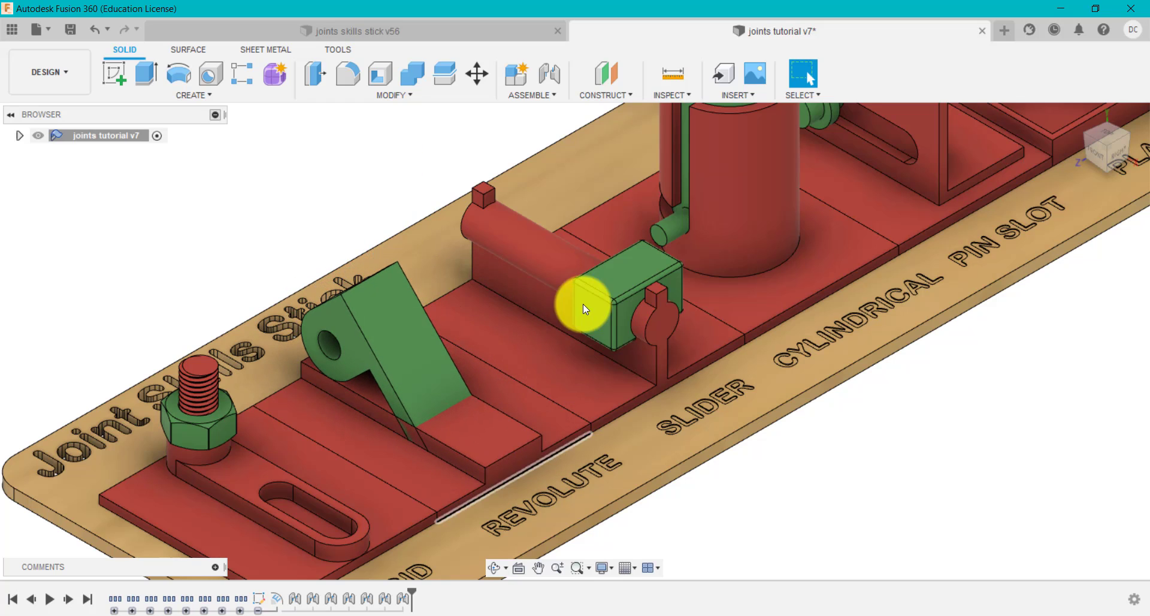
{"action": "left_click_drag", "start_coordinate": [632, 279], "coordinate": [452, 205]}
{"action": "scroll", "coordinate": [636, 247], "scroll_direction": "down", "scroll_amount": 5}
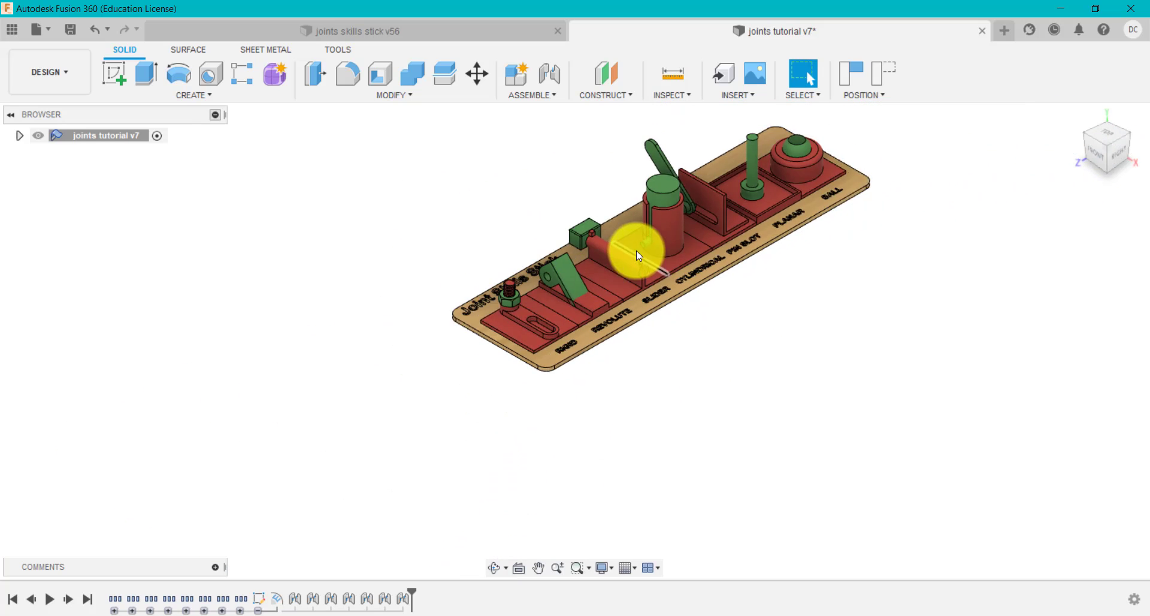
{"action": "scroll", "coordinate": [718, 158], "scroll_direction": "up", "scroll_amount": 3}
{"action": "left_click_drag", "start_coordinate": [577, 181], "coordinate": [686, 256]}
{"action": "left_click_drag", "start_coordinate": [809, 211], "coordinate": [887, 265]}
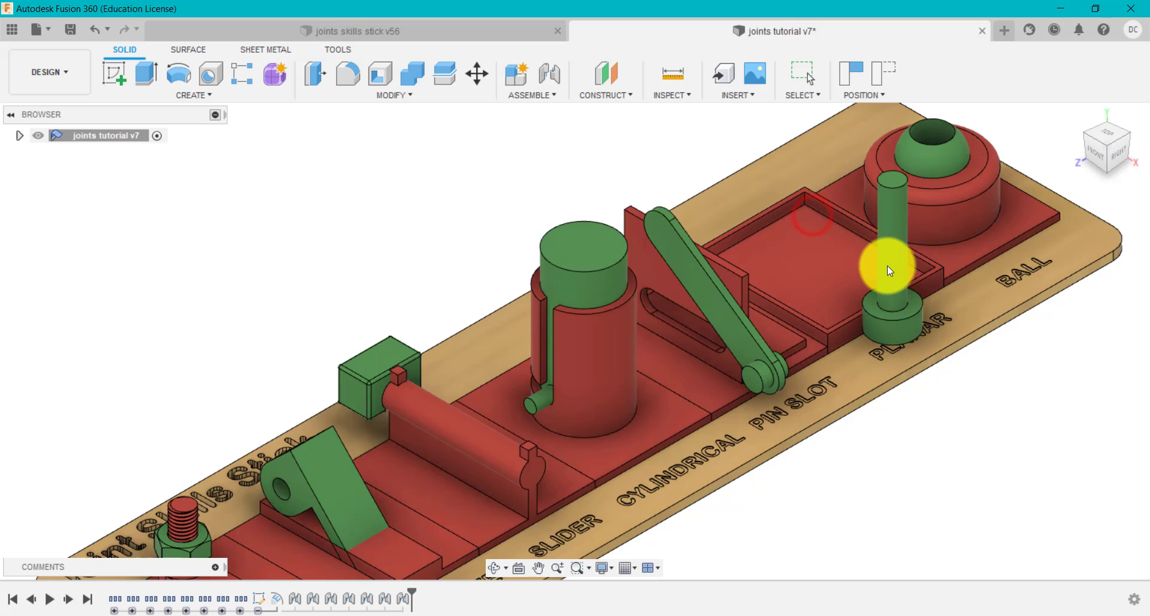
{"action": "left_click_drag", "start_coordinate": [559, 271], "coordinate": [549, 193]}
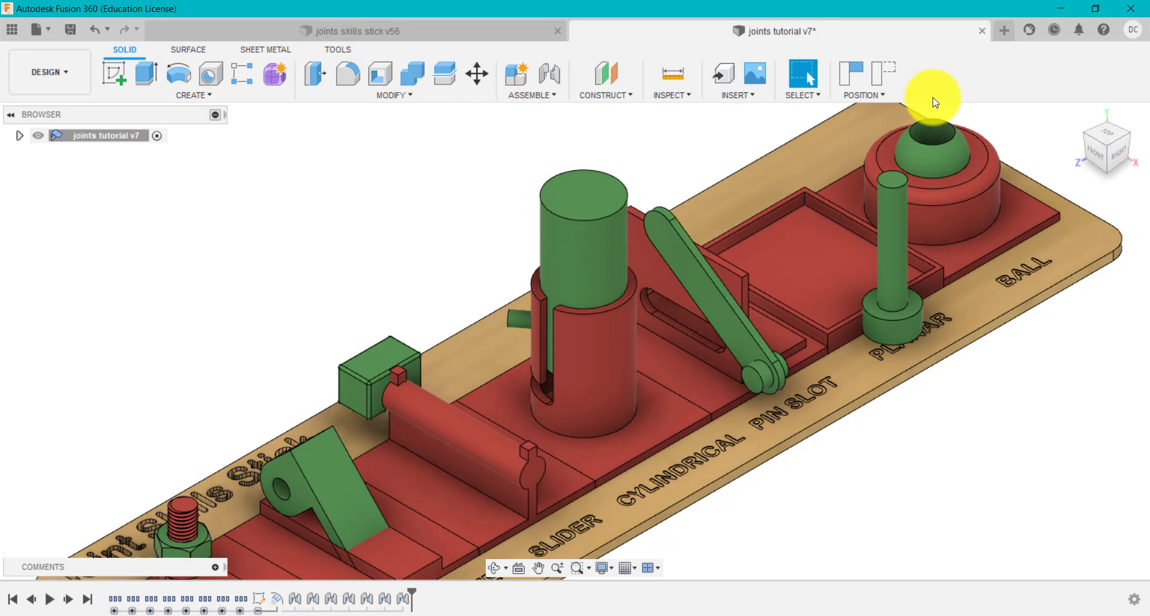
- Revert the moved components to their original positions and return to the home view
{"action": "left_click", "coordinate": [880, 98]}
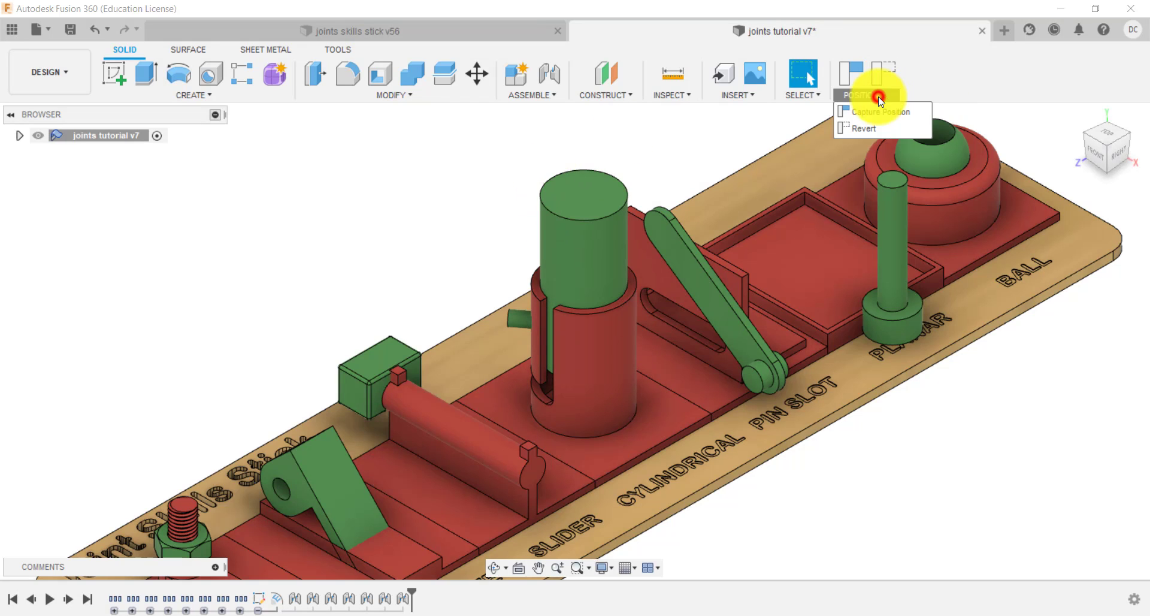
{"action": "left_click", "coordinate": [868, 128]}
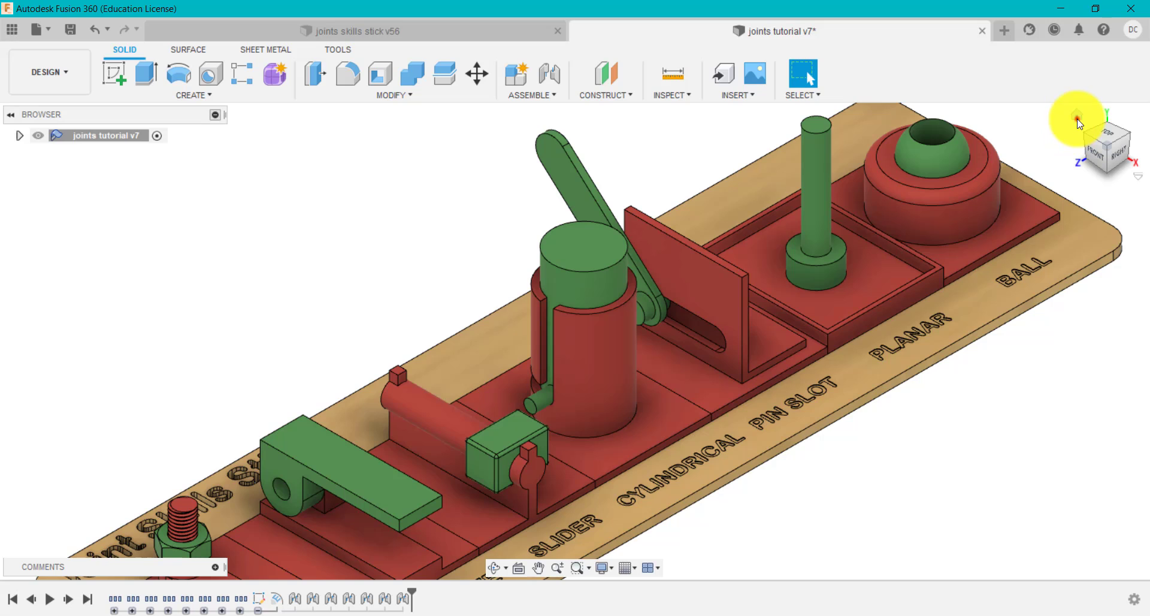
{"action": "left_click", "coordinate": [1078, 116]}
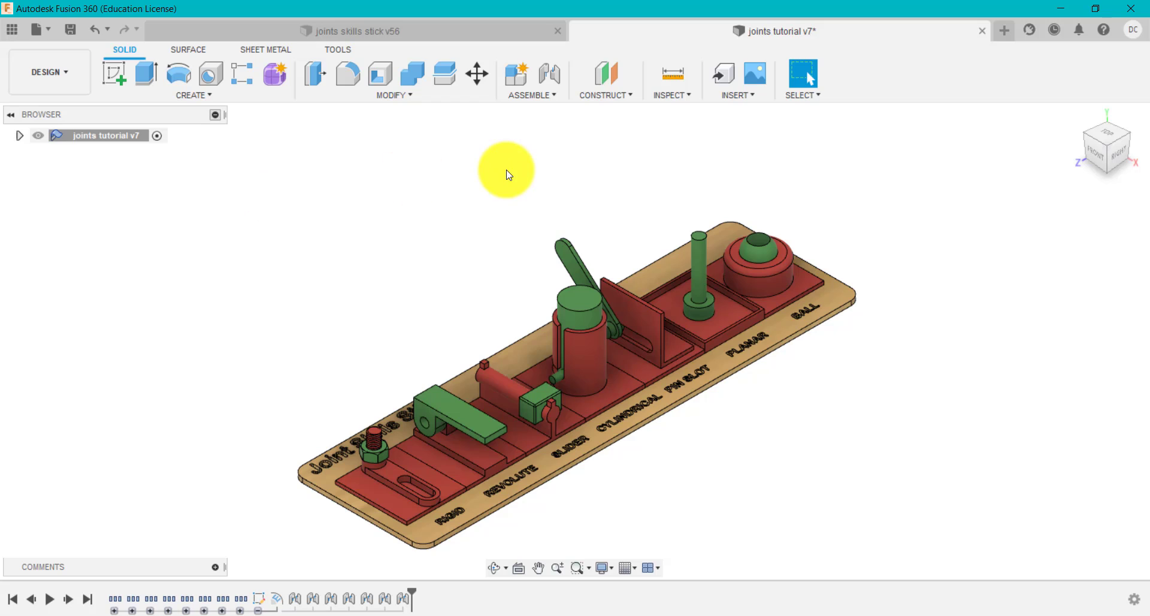
- Enable contact sets and create a new contact set from the green revolute arm and its red base
{"action": "left_click", "coordinate": [534, 98]}
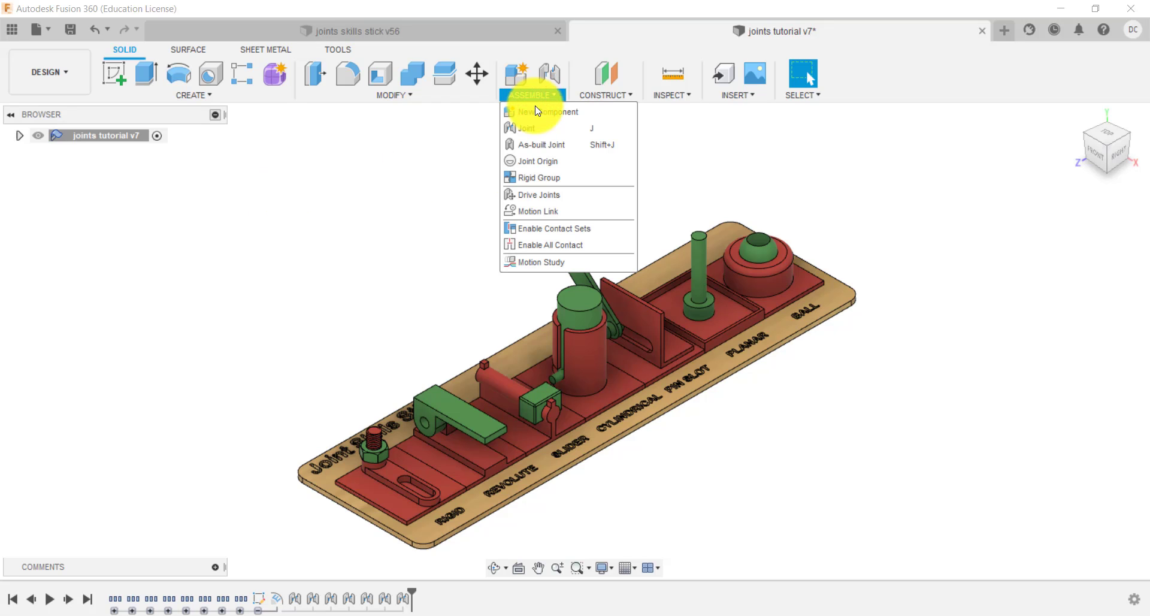
{"action": "left_click", "coordinate": [562, 232]}
{"action": "left_click", "coordinate": [20, 136]}
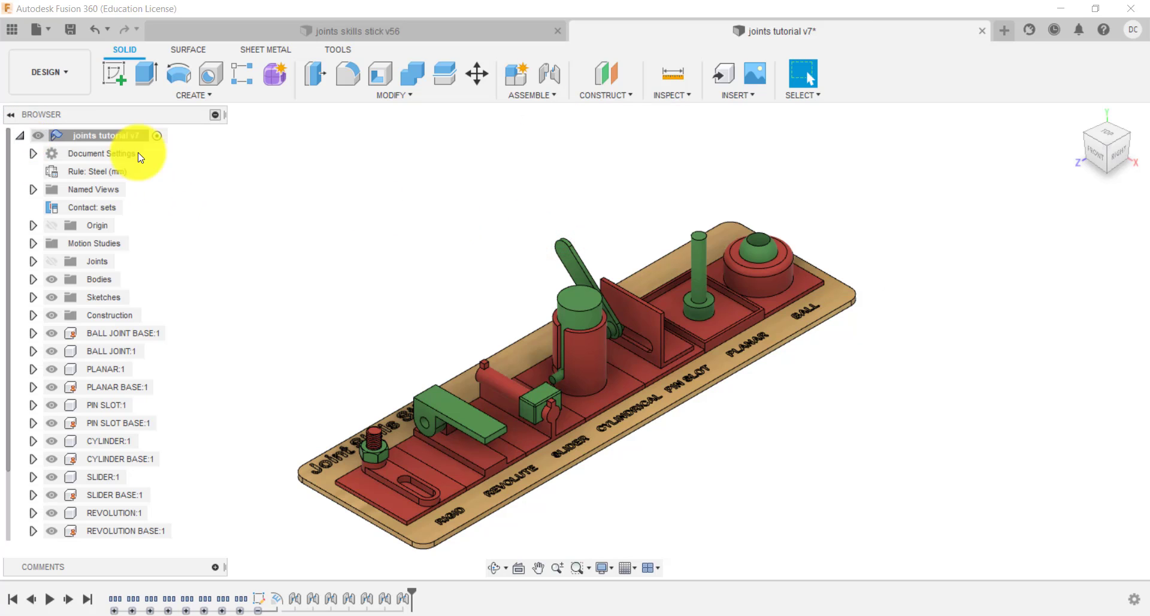
{"action": "right_click", "coordinate": [104, 211]}
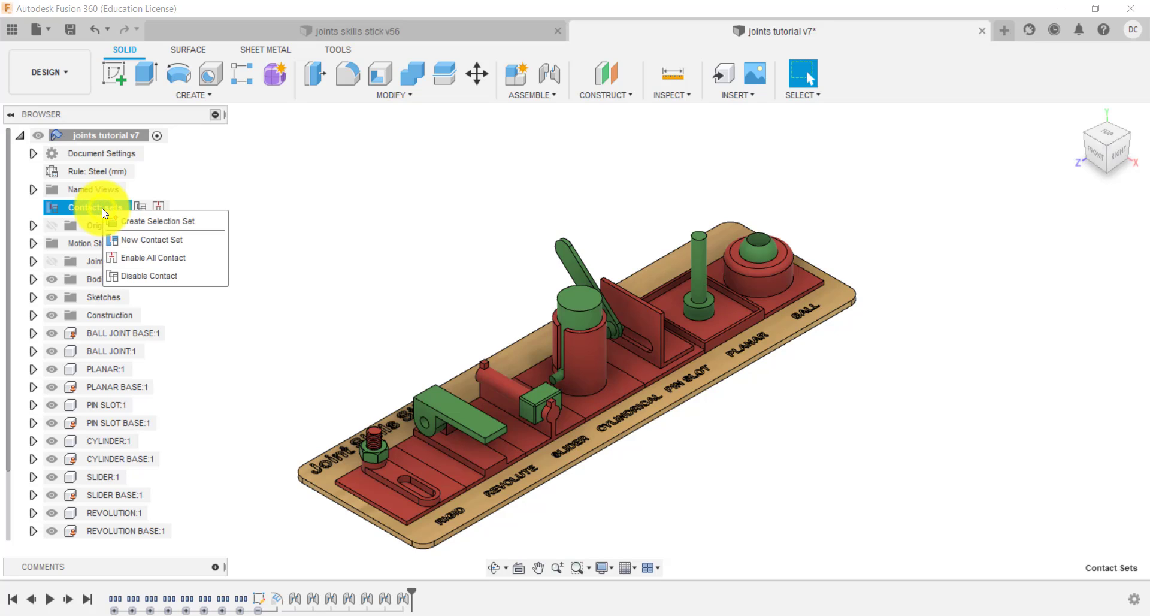
{"action": "left_click", "coordinate": [144, 240]}
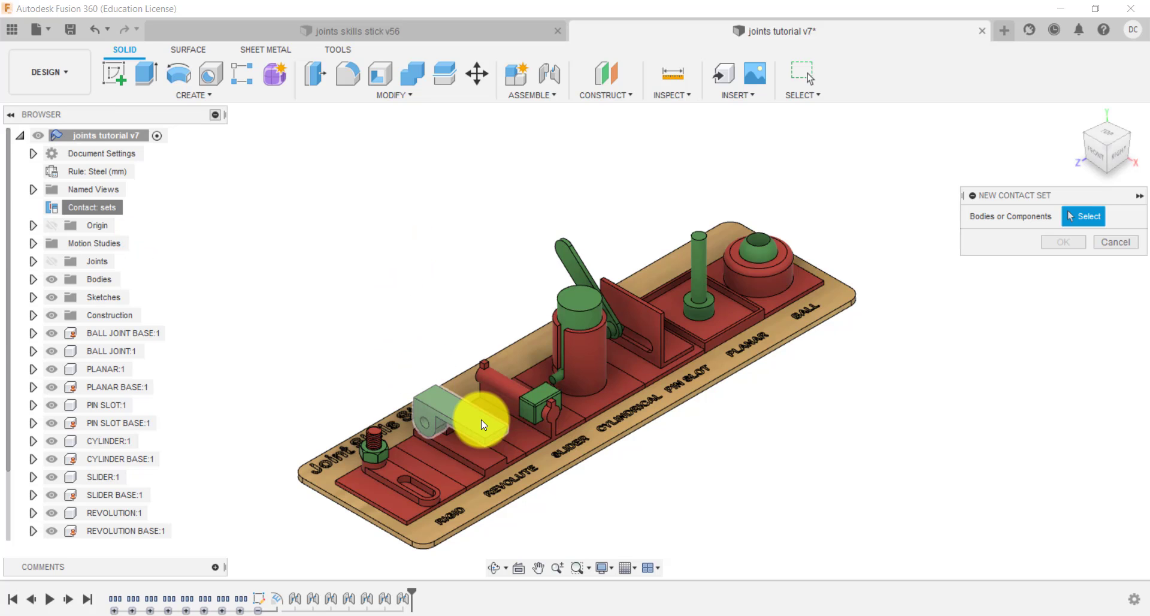
{"action": "left_click", "coordinate": [481, 419]}
{"action": "scroll", "coordinate": [481, 463], "scroll_direction": "up", "scroll_amount": 5}
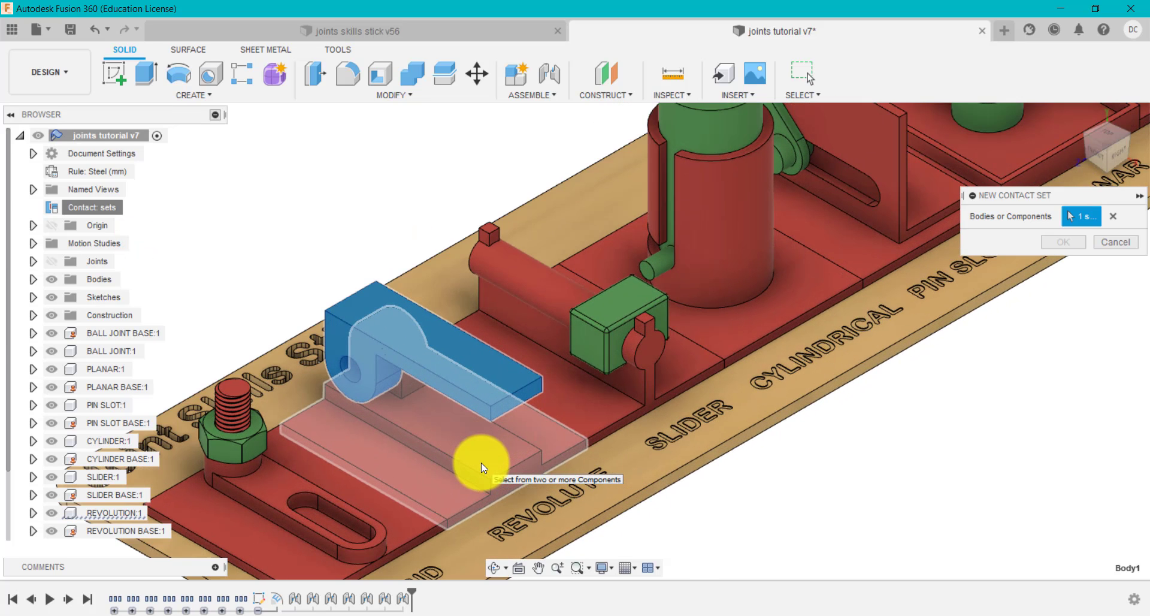
{"action": "left_click", "coordinate": [473, 456]}
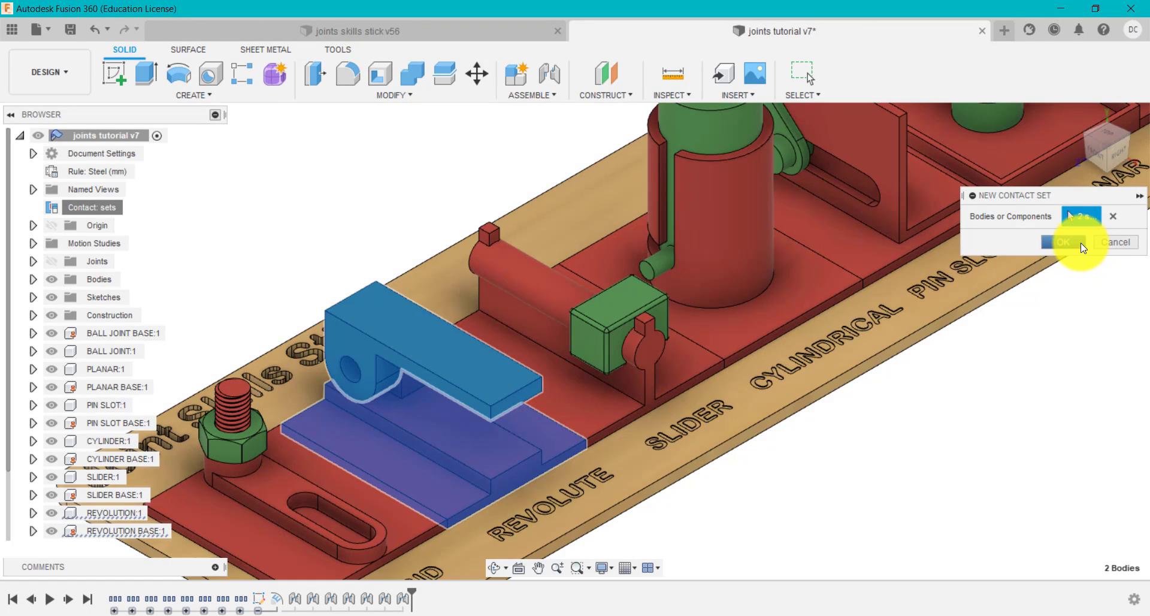
{"action": "left_click", "coordinate": [1081, 243]}
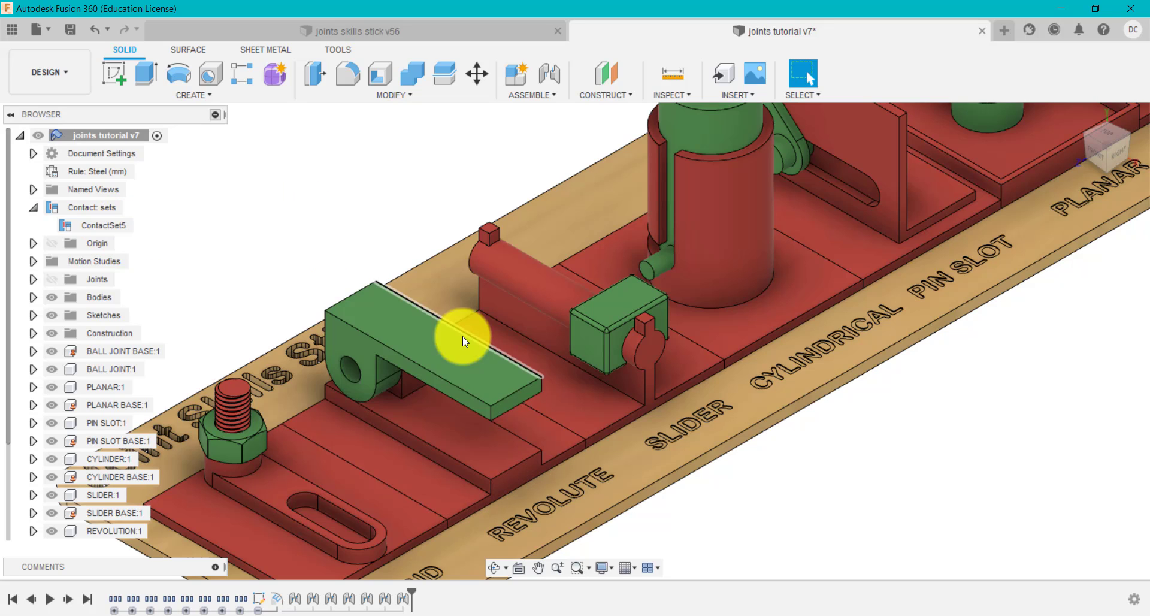
- Swing the revolute arm to test its contact with the base, and revert its position
{"action": "left_click_drag", "start_coordinate": [506, 382], "coordinate": [298, 282]}
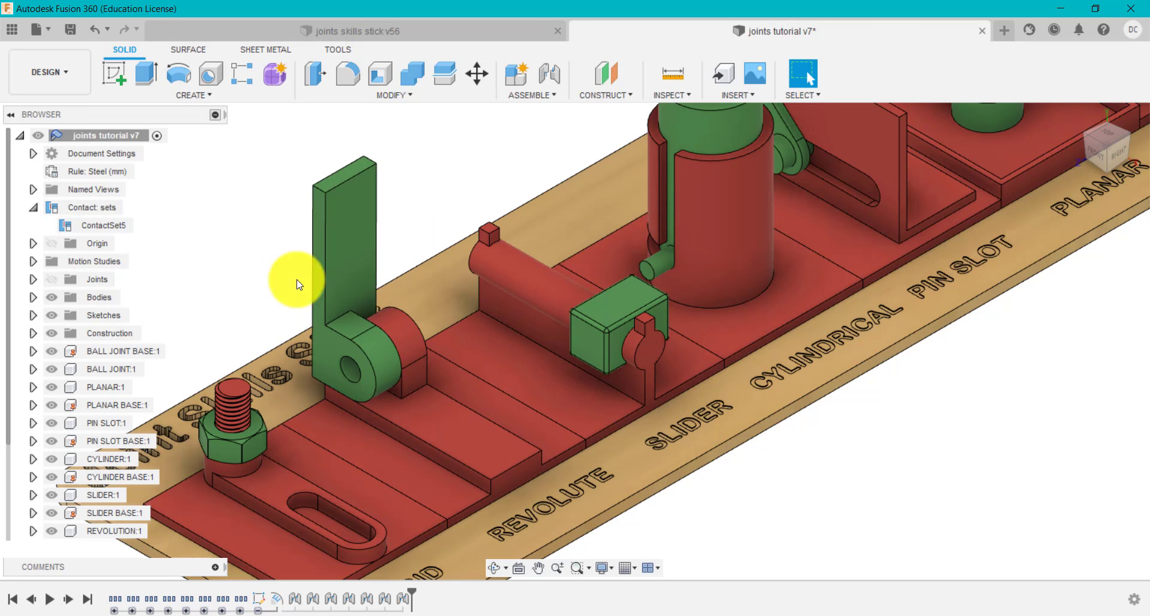
{"action": "left_click", "coordinate": [857, 95]}
{"action": "left_click", "coordinate": [863, 129]}
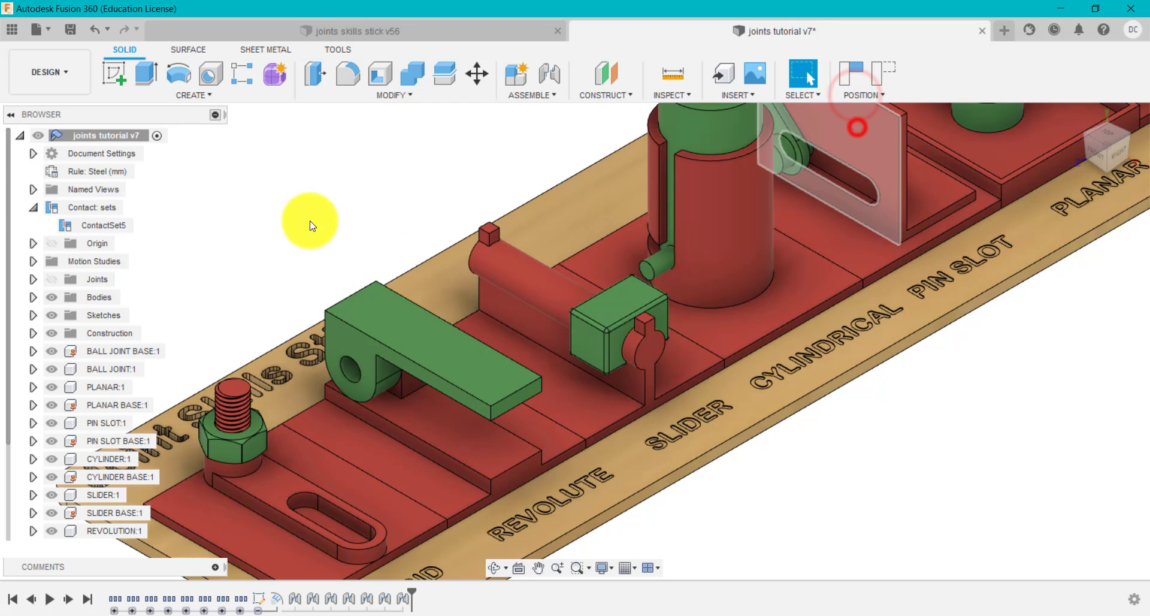
- Rename the revolute arm's contact set as REVOLUTE
{"action": "left_click", "coordinate": [120, 226]}
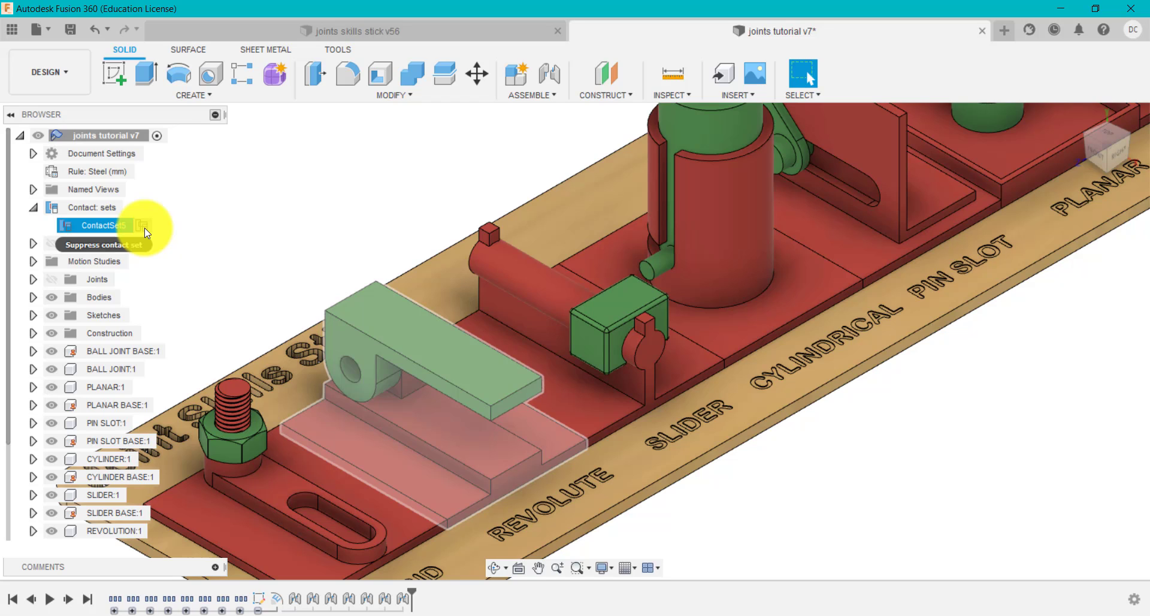
{"action": "left_click", "coordinate": [249, 221]}
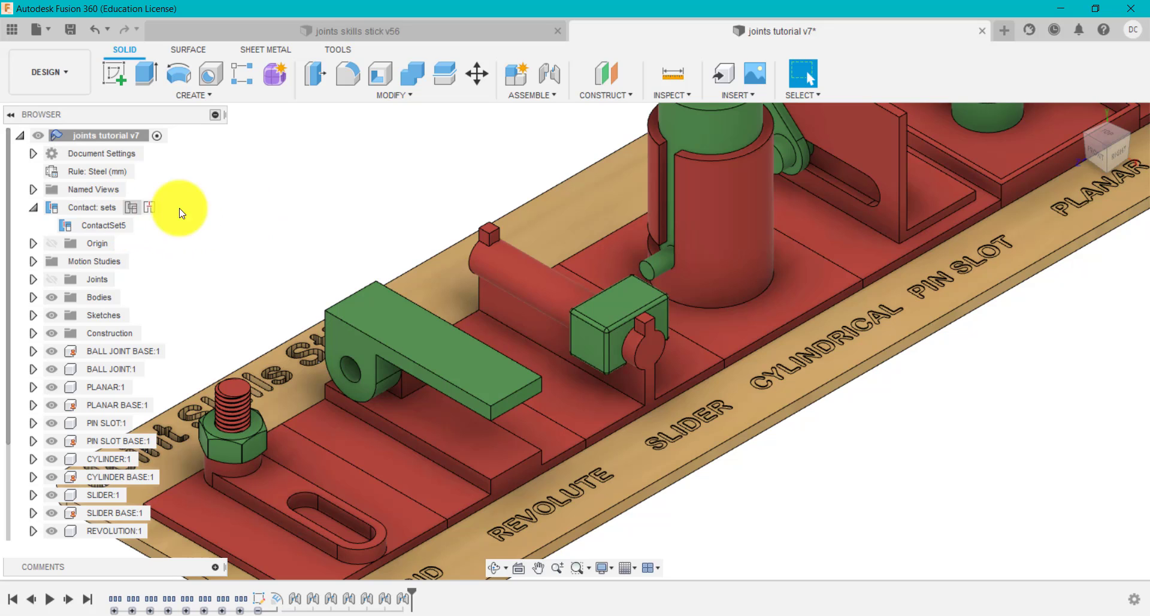
{"action": "left_click", "coordinate": [109, 225]}
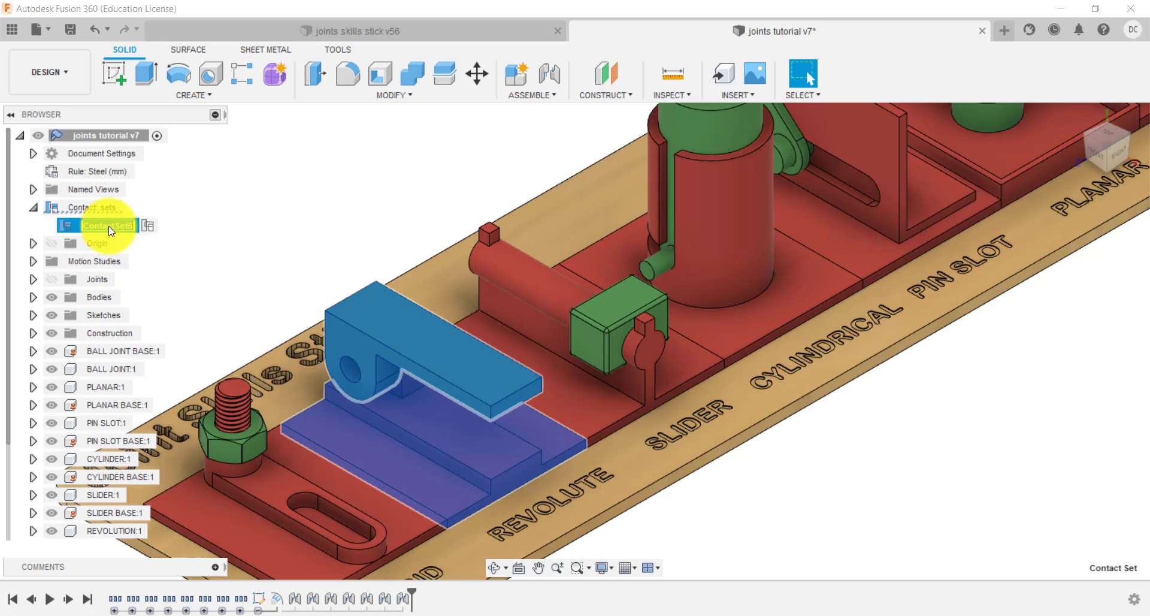
{"action": "type", "text": "REL"}
{"action": "key", "text": "BackSpace"}
{"action": "type", "text": "VOLUTE"}
{"action": "key", "text": "Return"}
{"action": "left_click", "coordinate": [226, 258]}
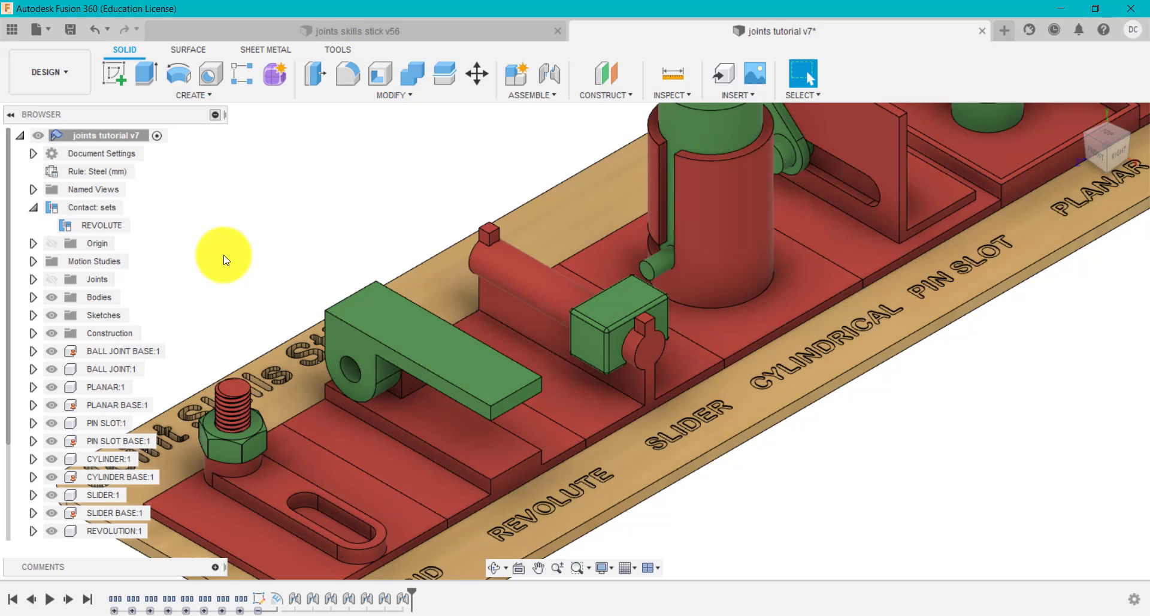
- Create a new contact set from the slider base with the rail and the green slider block
{"action": "right_click", "coordinate": [99, 207]}
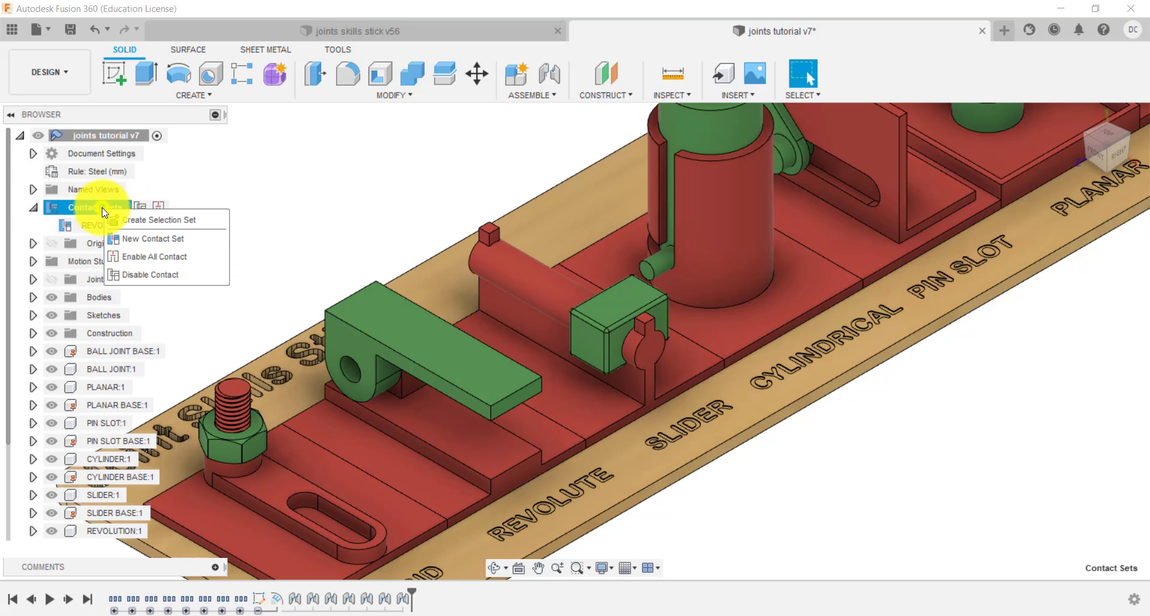
{"action": "left_click", "coordinate": [145, 238]}
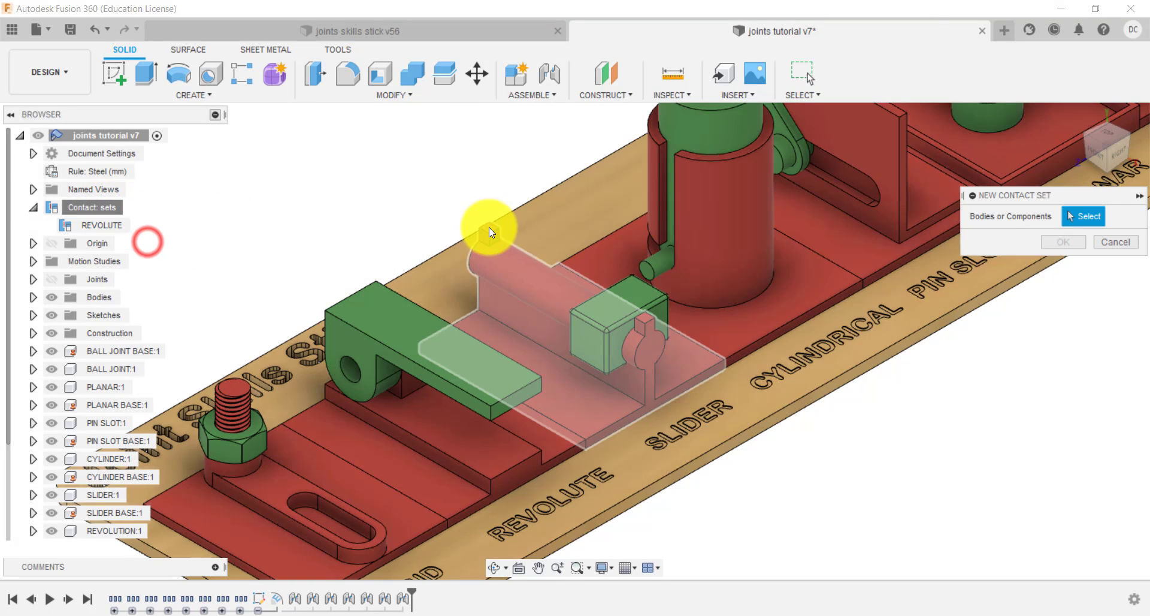
{"action": "left_click", "coordinate": [535, 277]}
{"action": "left_click", "coordinate": [620, 298]}
{"action": "left_click", "coordinate": [1079, 243]}
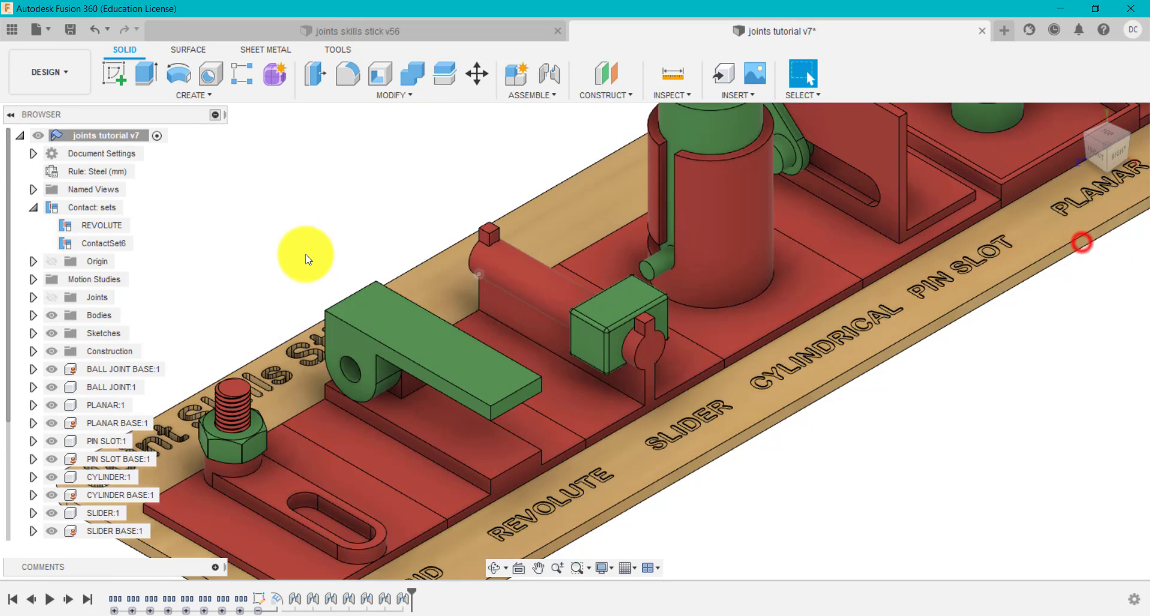
- Rename the slider's contact set as SLIDER and move the slider block along its rail to test the contact
{"action": "double_click", "coordinate": [113, 244]}
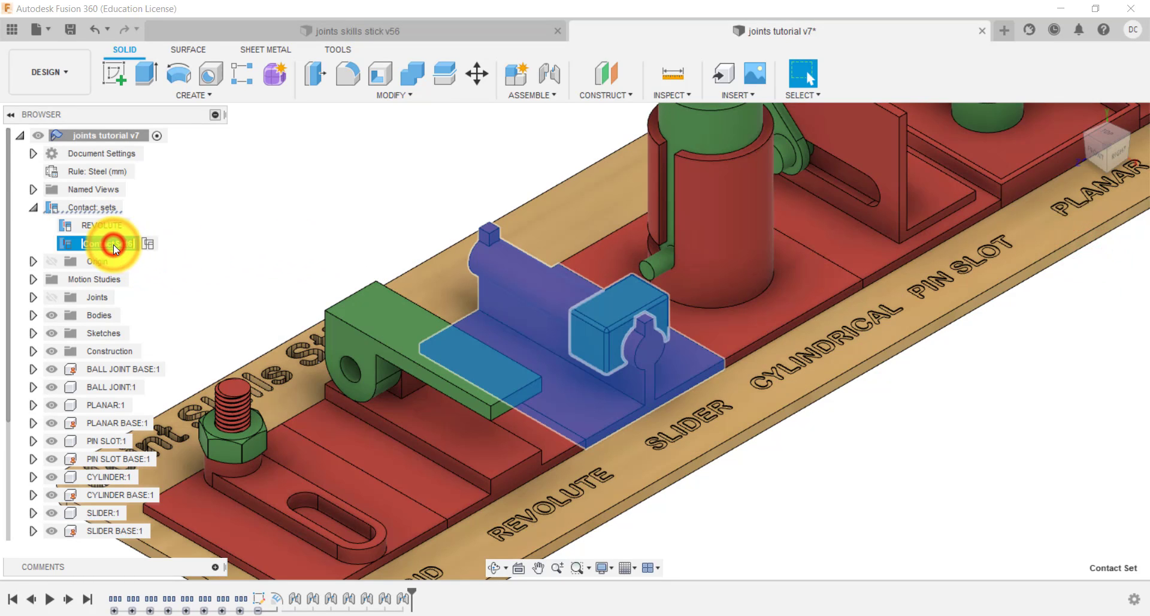
{"action": "type", "text": "SLIDER"}
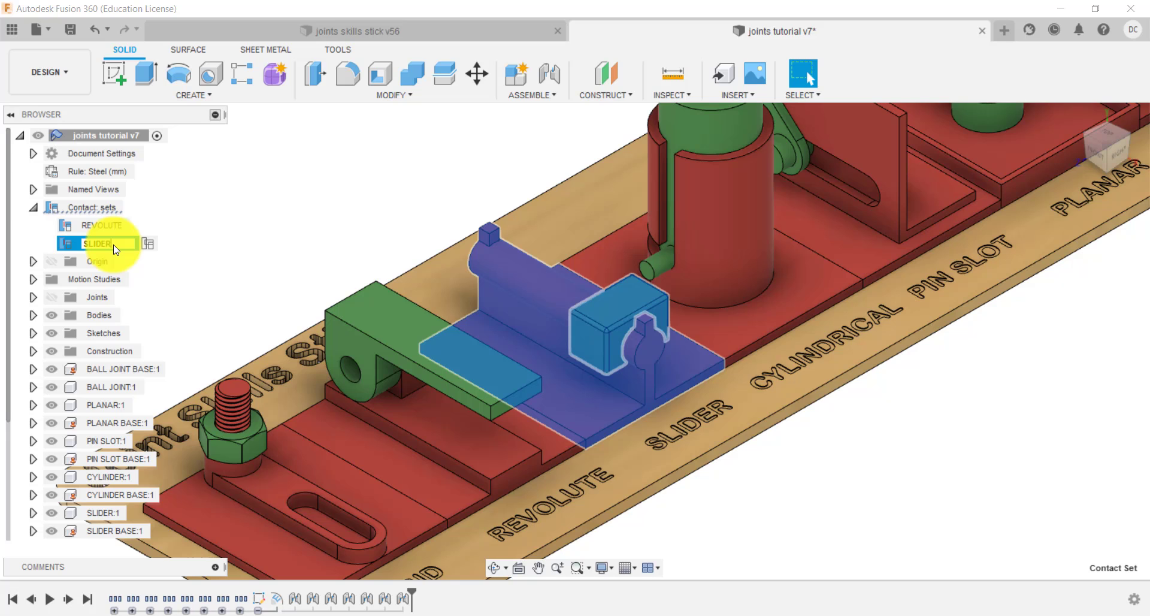
{"action": "key", "text": "Return"}
{"action": "left_click", "coordinate": [298, 243]}
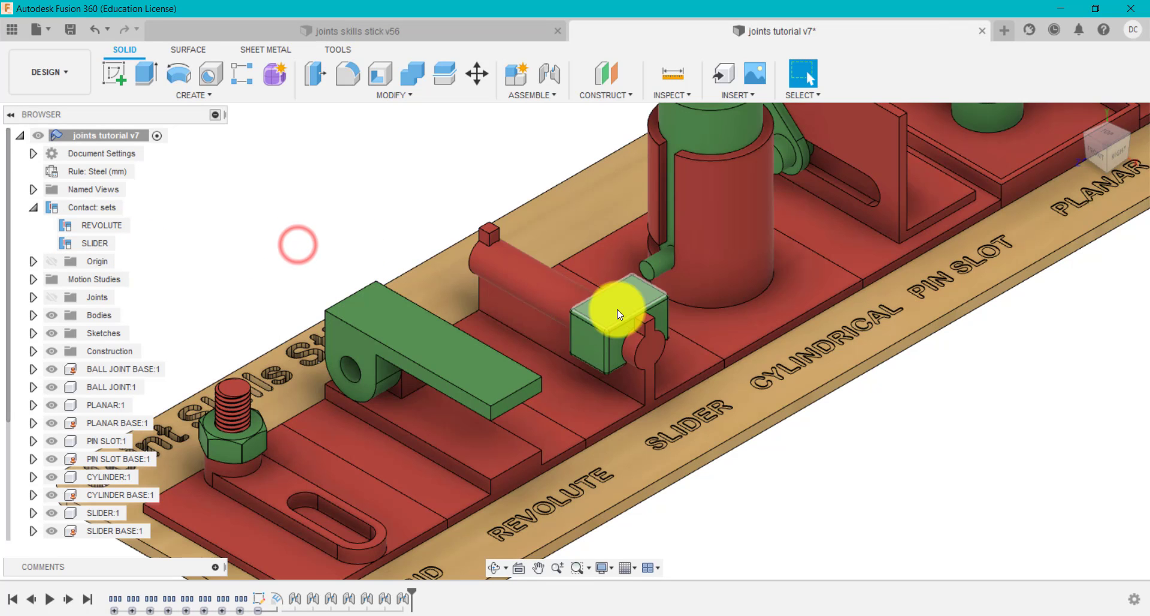
{"action": "mouse_move", "coordinate": [624, 321]}
{"action": "left_mouse_down"}
{"action": "mouse_move", "coordinate": [666, 347]}
{"action": "mouse_move", "coordinate": [544, 295]}
{"action": "mouse_move", "coordinate": [631, 339]}
{"action": "mouse_move", "coordinate": [603, 333]}
{"action": "mouse_move", "coordinate": [506, 286]}
{"action": "mouse_move", "coordinate": [631, 336]}
{"action": "left_mouse_up"}
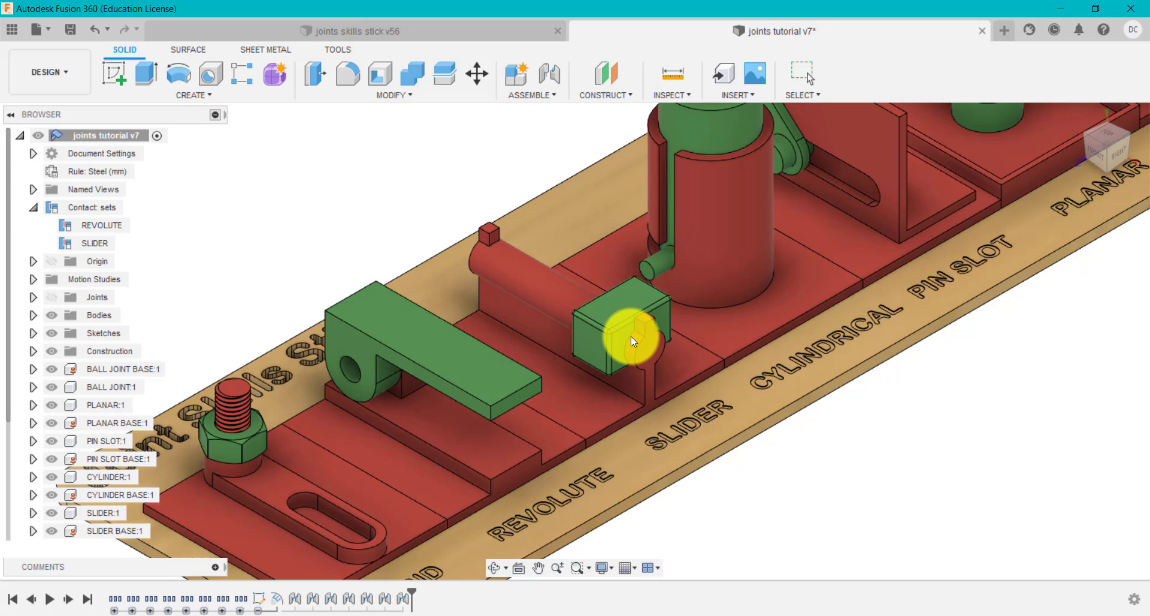
- Create a new contact set from the green cylinder and its red slotted cylinder base
{"action": "right_click", "coordinate": [109, 210]}
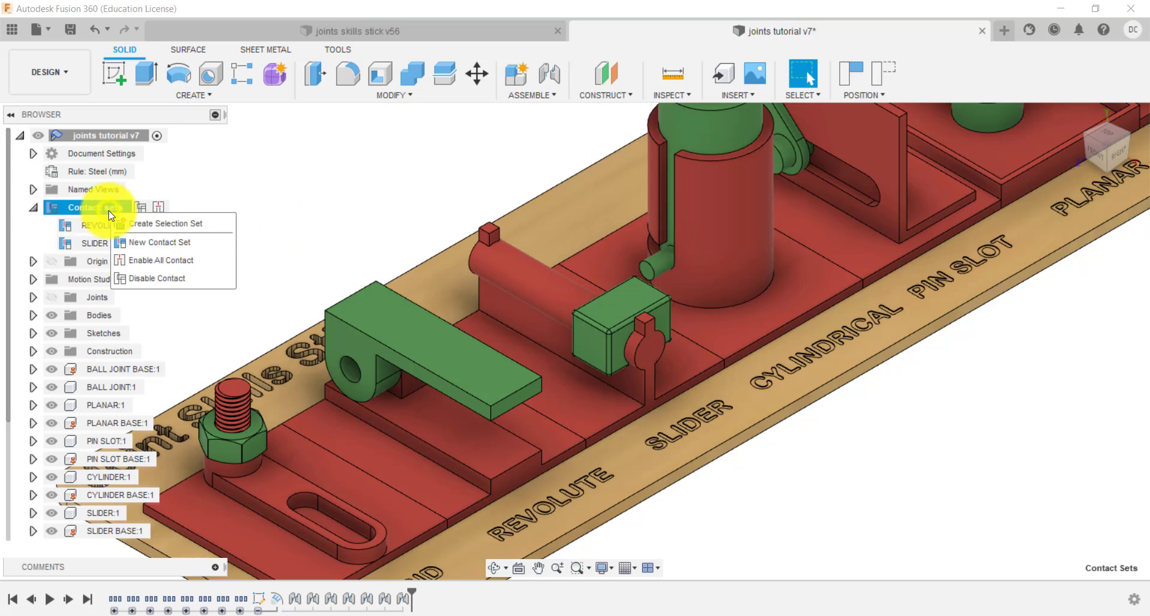
{"action": "left_click", "coordinate": [162, 243]}
{"action": "scroll", "coordinate": [411, 216], "scroll_direction": "down", "scroll_amount": 5}
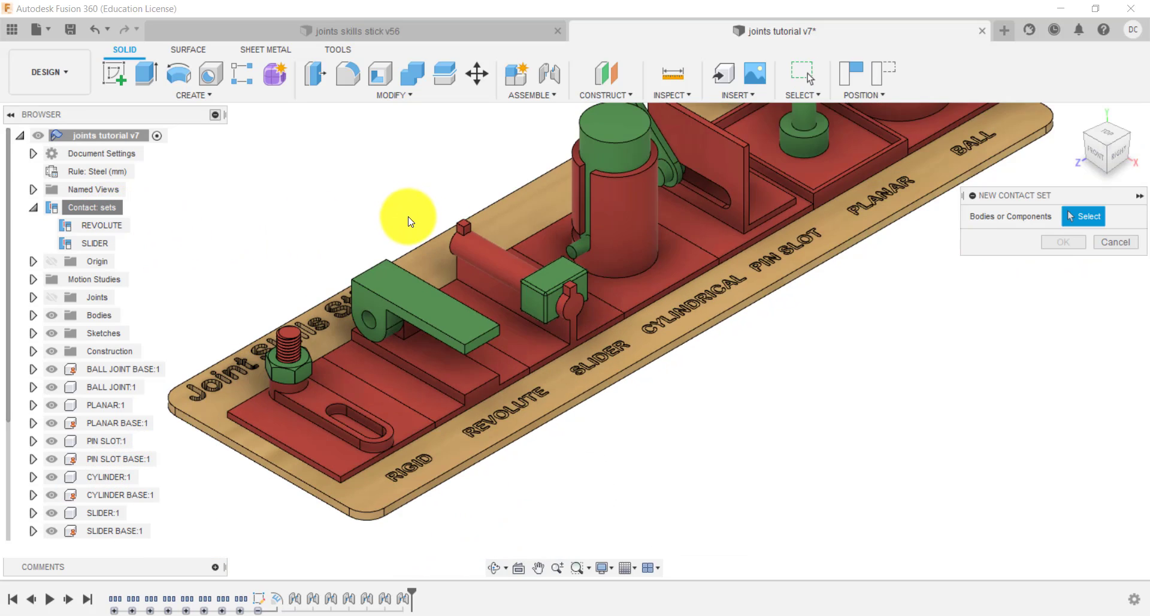
{"action": "scroll", "coordinate": [560, 143], "scroll_direction": "up", "scroll_amount": 5}
{"action": "scroll", "coordinate": [560, 144], "scroll_direction": "up", "scroll_amount": 3}
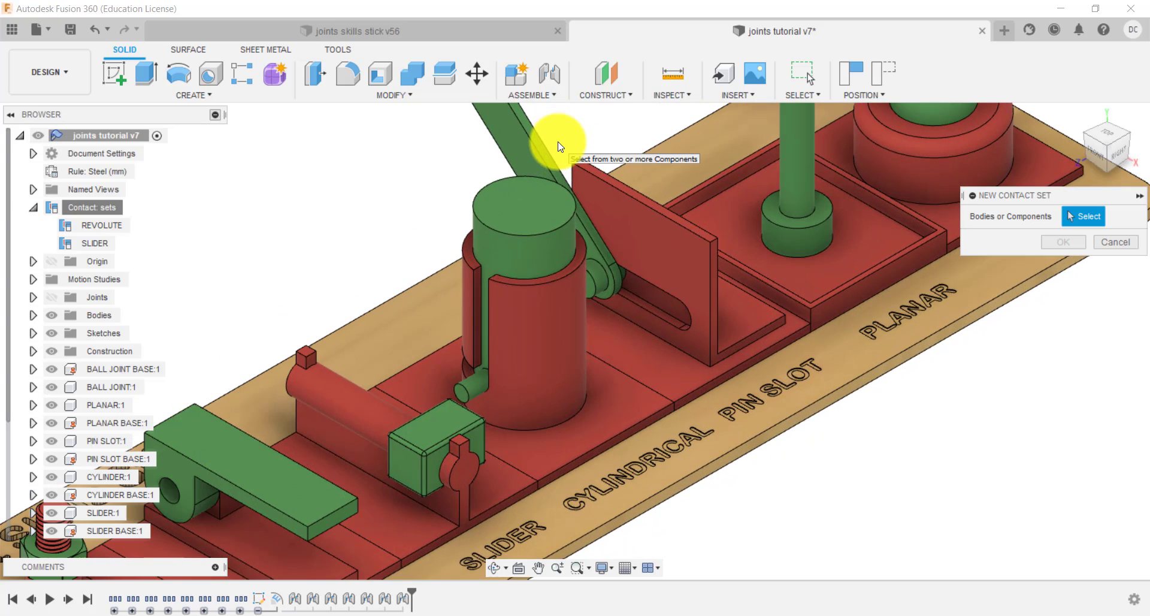
{"action": "left_click", "coordinate": [508, 224]}
{"action": "left_click", "coordinate": [549, 343]}
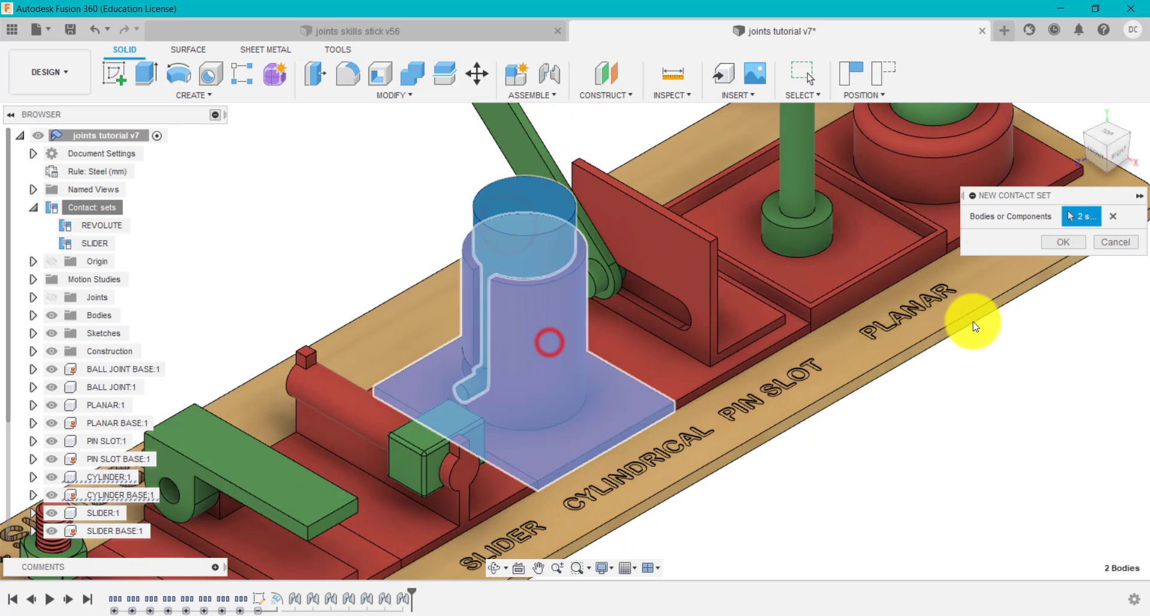
{"action": "left_click", "coordinate": [1066, 242]}
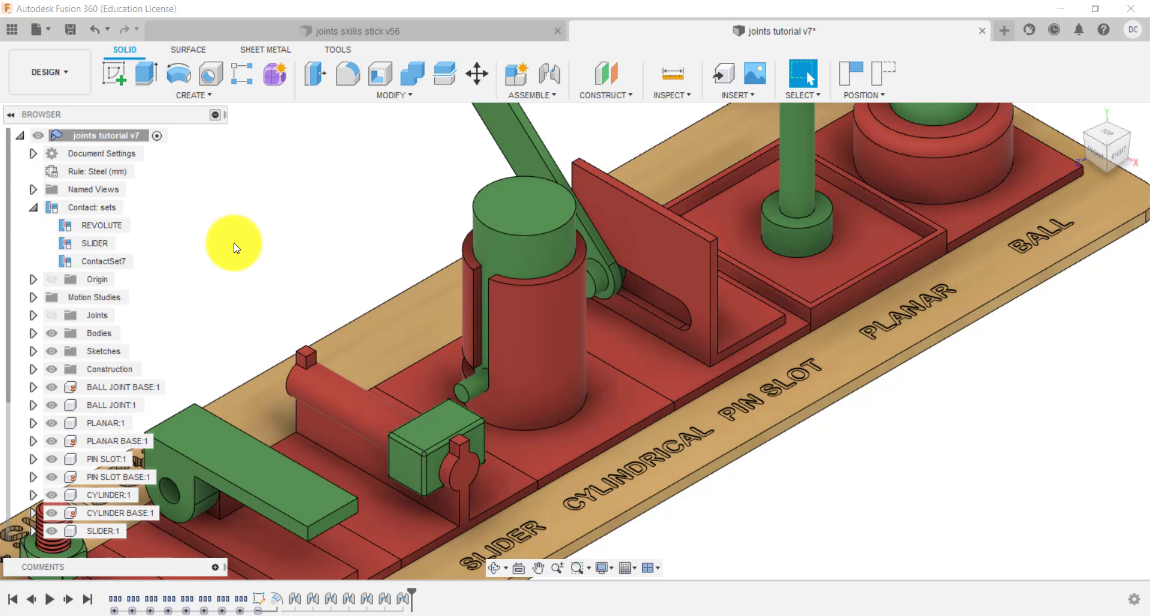
{"action": "scroll", "coordinate": [294, 282], "scroll_direction": "down", "scroll_amount": 5}
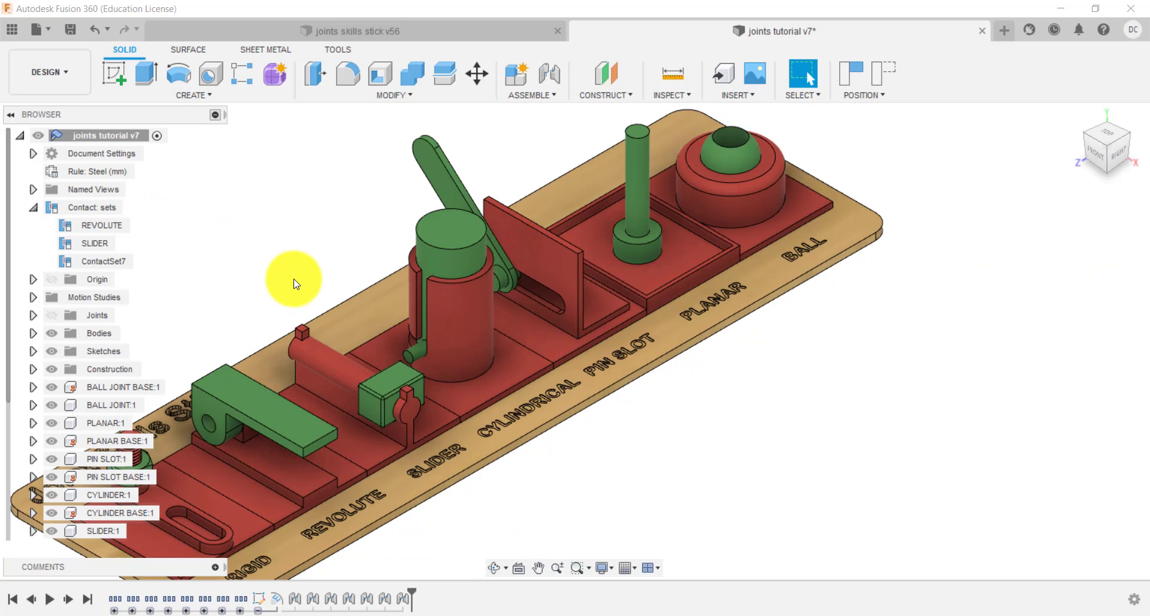
{"action": "scroll", "coordinate": [233, 366], "scroll_direction": "up", "scroll_amount": 5}
{"action": "scroll", "coordinate": [239, 377], "scroll_direction": "up", "scroll_amount": 3}
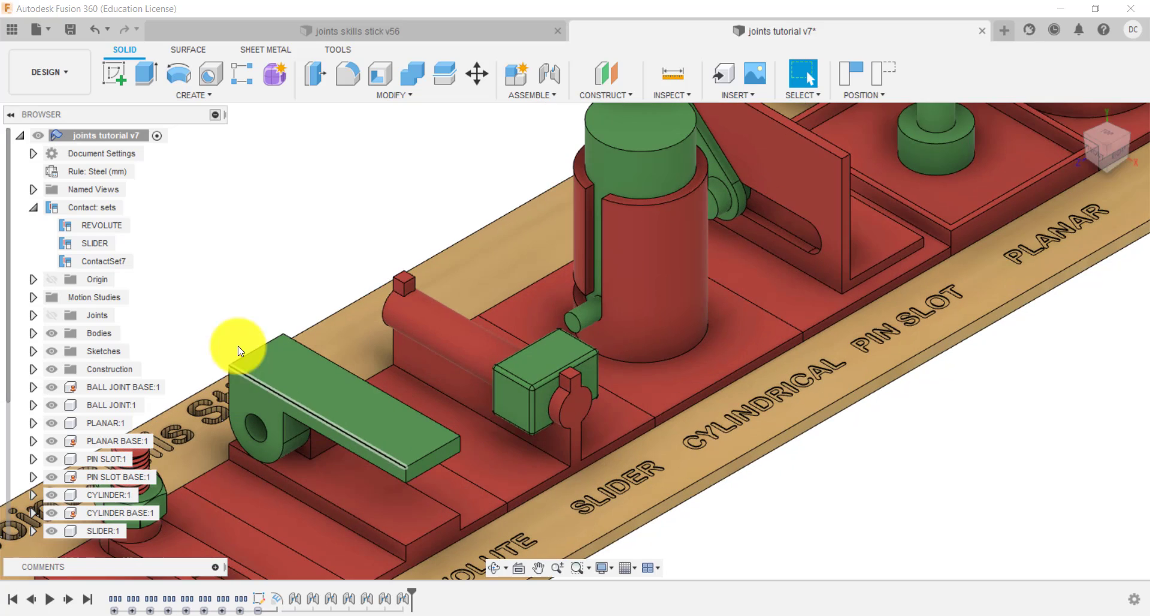
- Suppress the REVOLUTE contact set and swing the revolute arm to test its motion without contact
{"action": "left_click", "coordinate": [110, 227]}
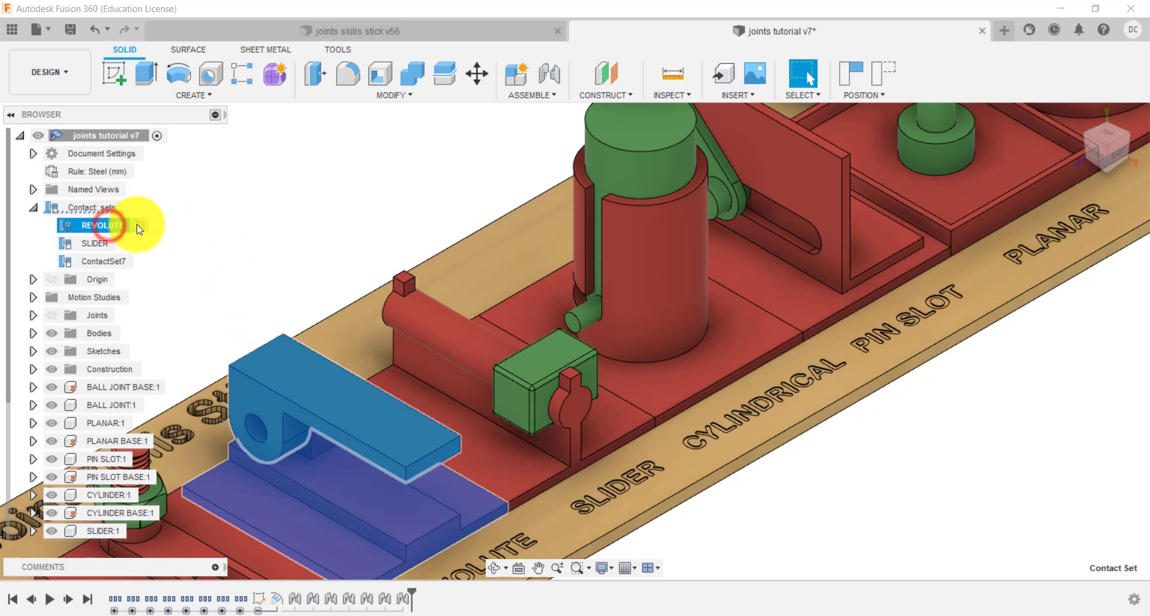
{"action": "left_click", "coordinate": [138, 224]}
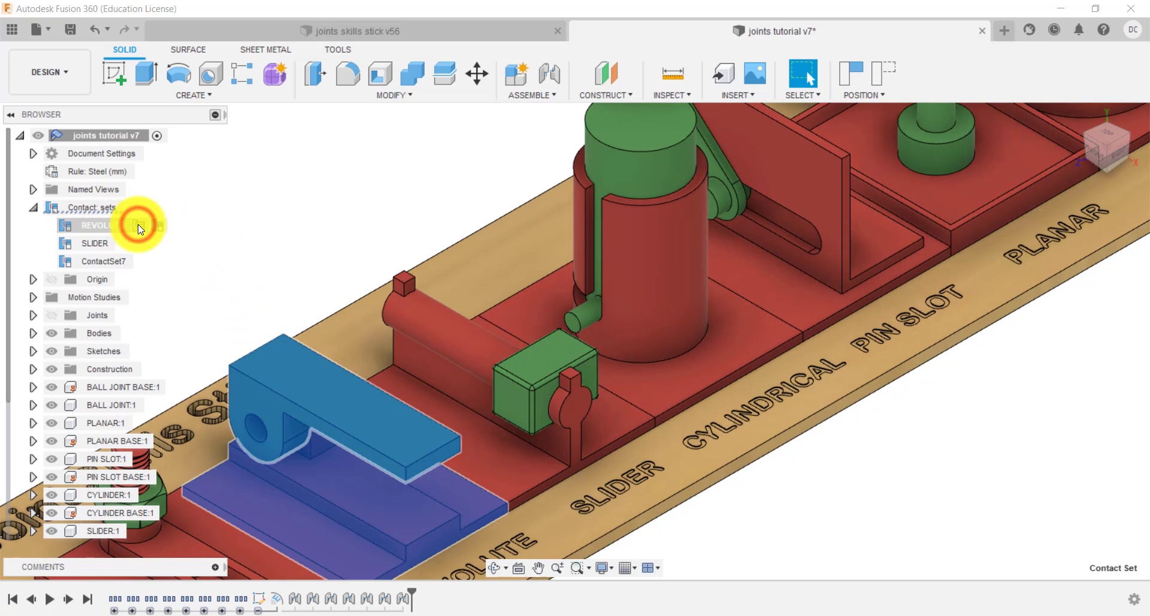
{"action": "left_click", "coordinate": [198, 273]}
{"action": "left_click_drag", "start_coordinate": [387, 423], "coordinate": [239, 273]}
- Unsuppress the REVOLUTE contact set, swing the revolute arm against its base, and revert the components to their original position
{"action": "left_click", "coordinate": [117, 227]}
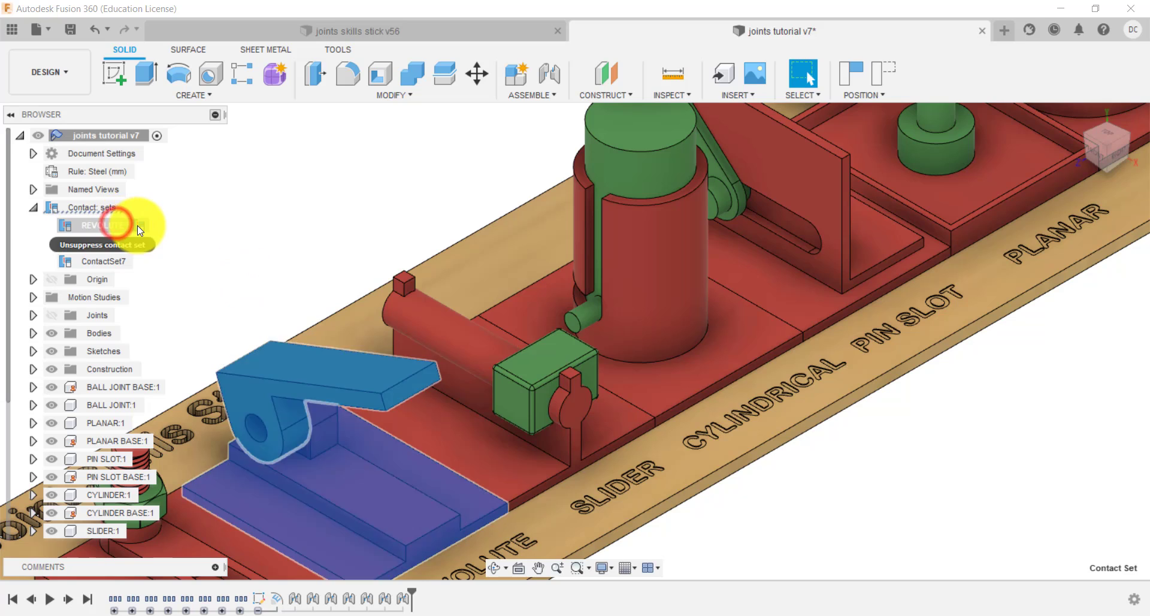
{"action": "left_click", "coordinate": [216, 255]}
{"action": "left_click_drag", "start_coordinate": [328, 379], "coordinate": [346, 411]}
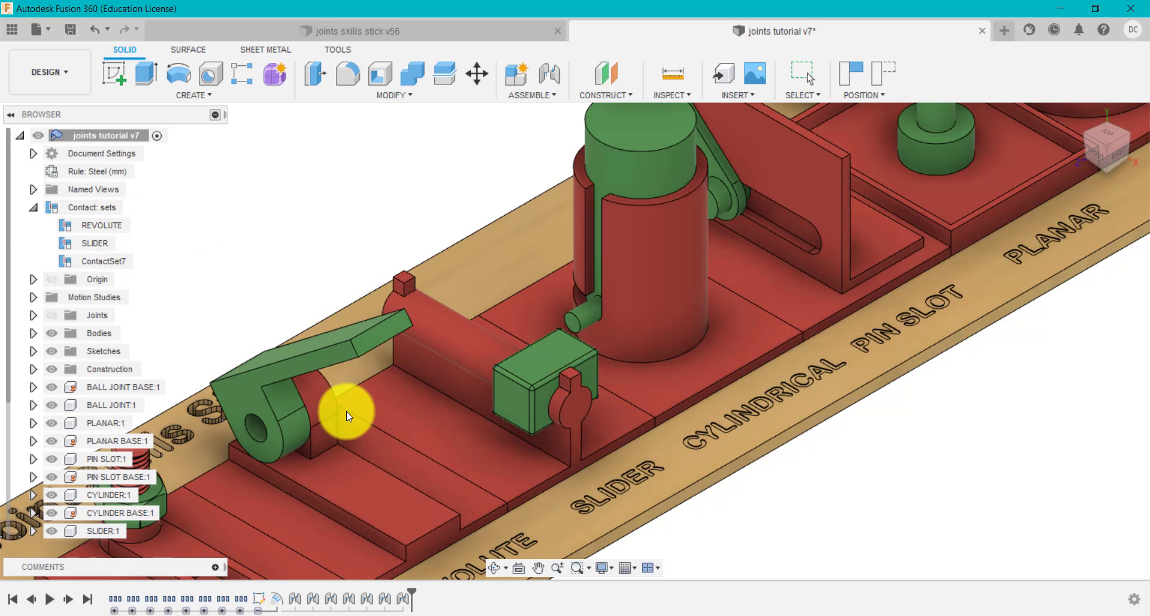
{"action": "left_click", "coordinate": [879, 94]}
{"action": "left_click", "coordinate": [880, 129]}
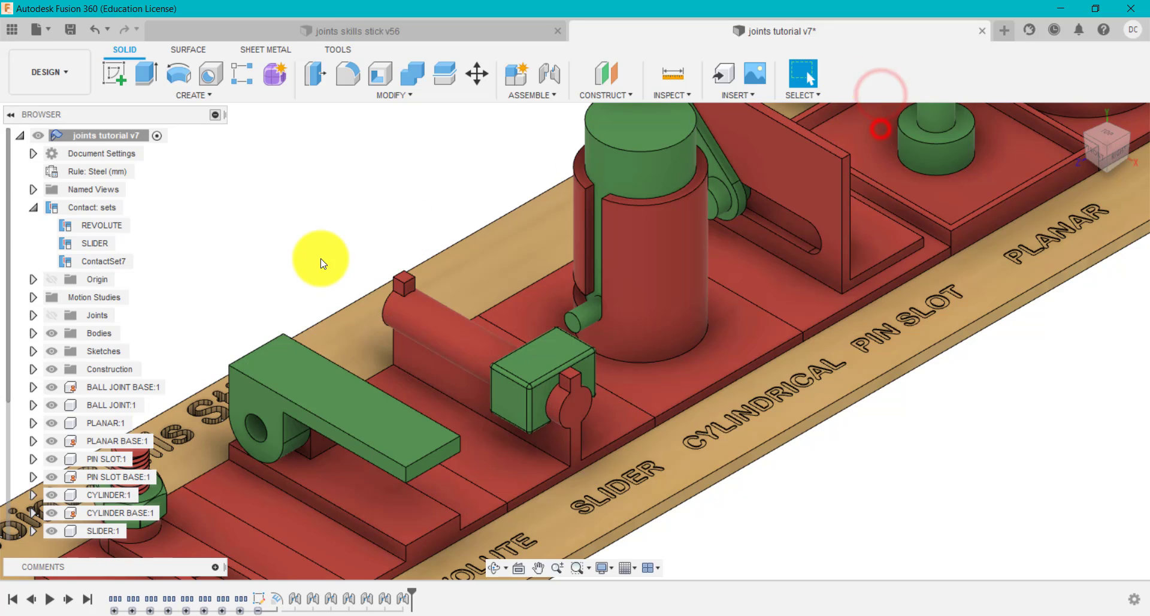
- Delete the REVOLUTE, SLIDER and ContactSet7 contact sets together
{"action": "left_click", "coordinate": [108, 226]}
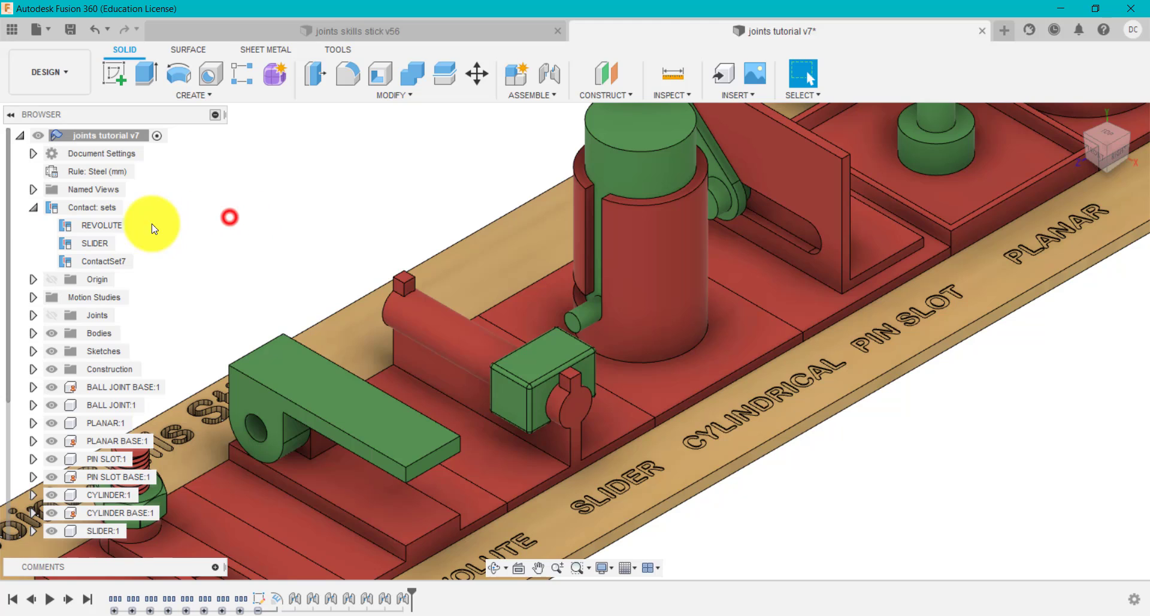
{"action": "left_click", "coordinate": [115, 226]}
{"action": "left_click", "coordinate": [95, 243], "text": "ctrl"}
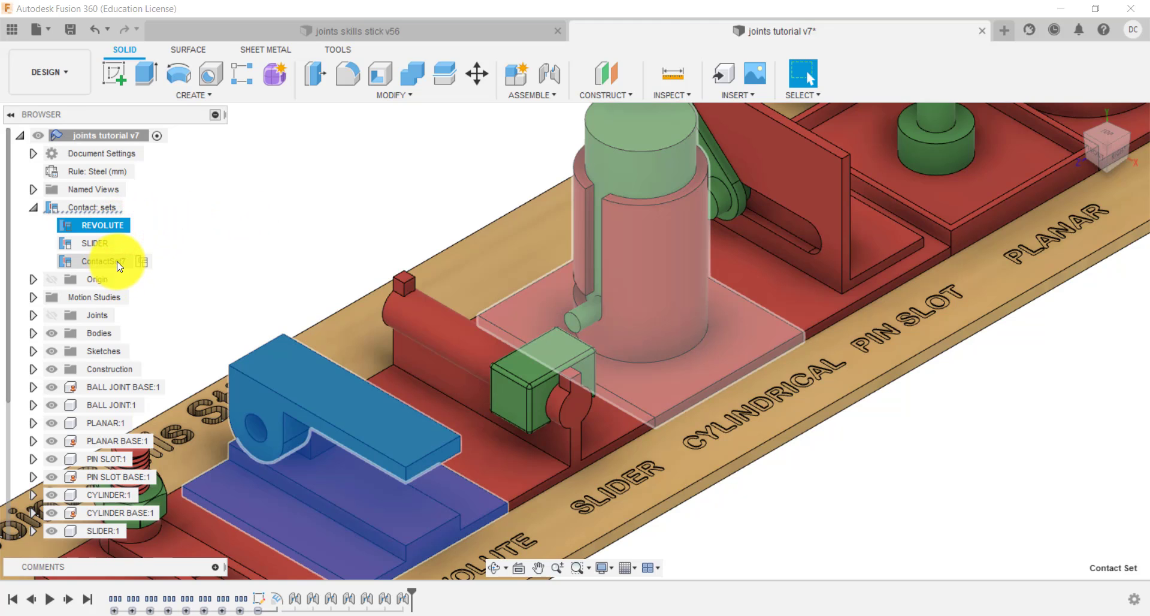
{"action": "left_click", "coordinate": [111, 261], "text": "ctrl"}
{"action": "right_click", "coordinate": [109, 258]}
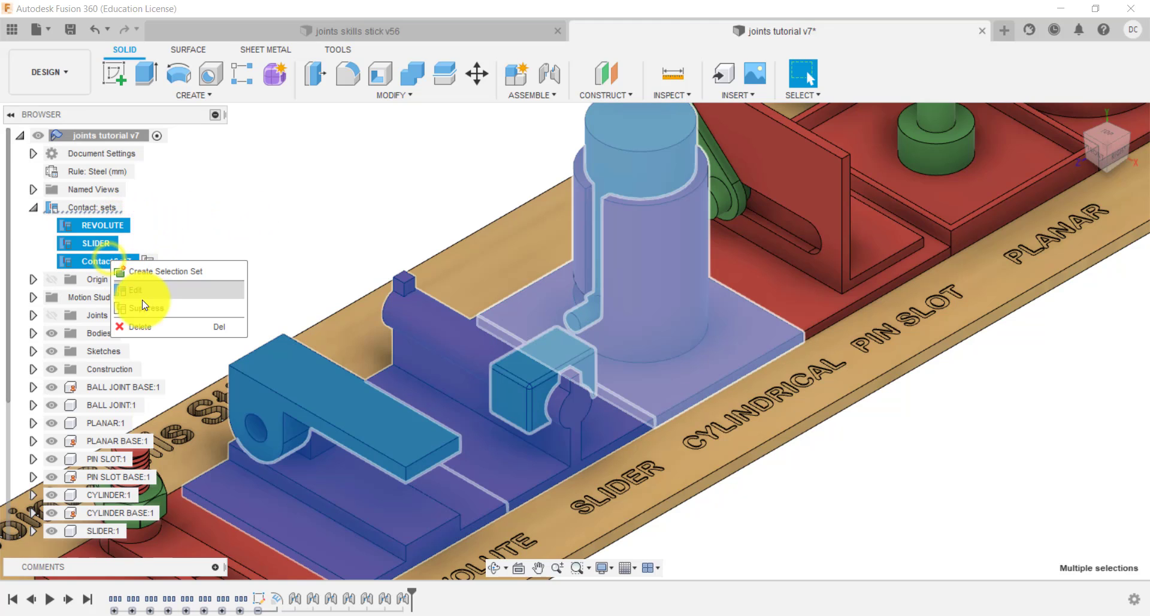
{"action": "left_click", "coordinate": [157, 327]}
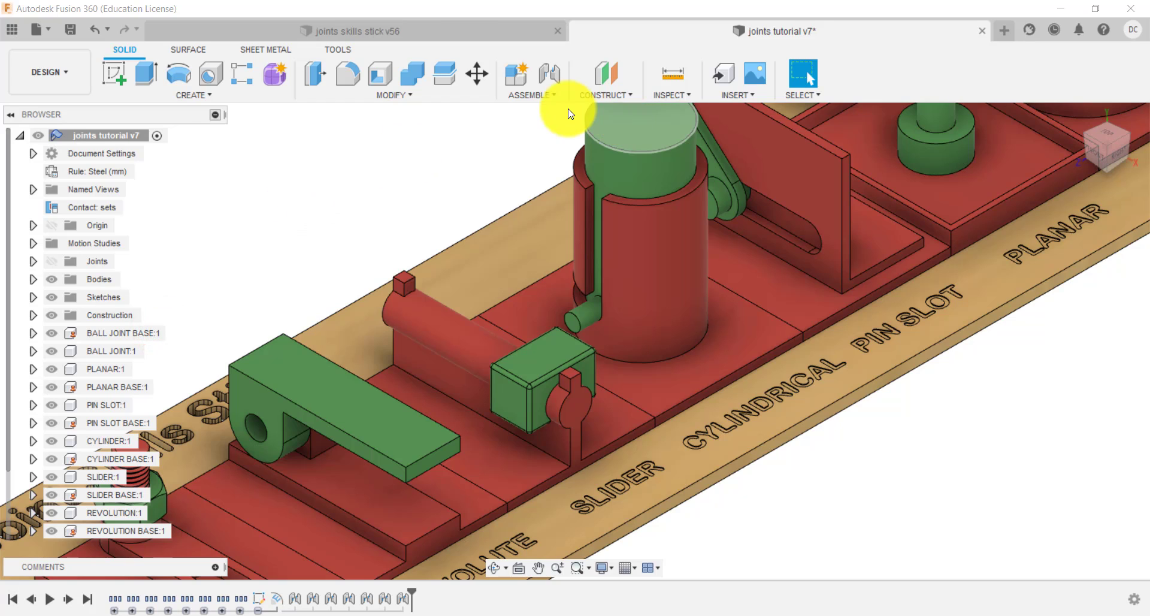
- Enable contact between all components in the joints tutorial assembly
{"action": "left_click", "coordinate": [546, 99]}
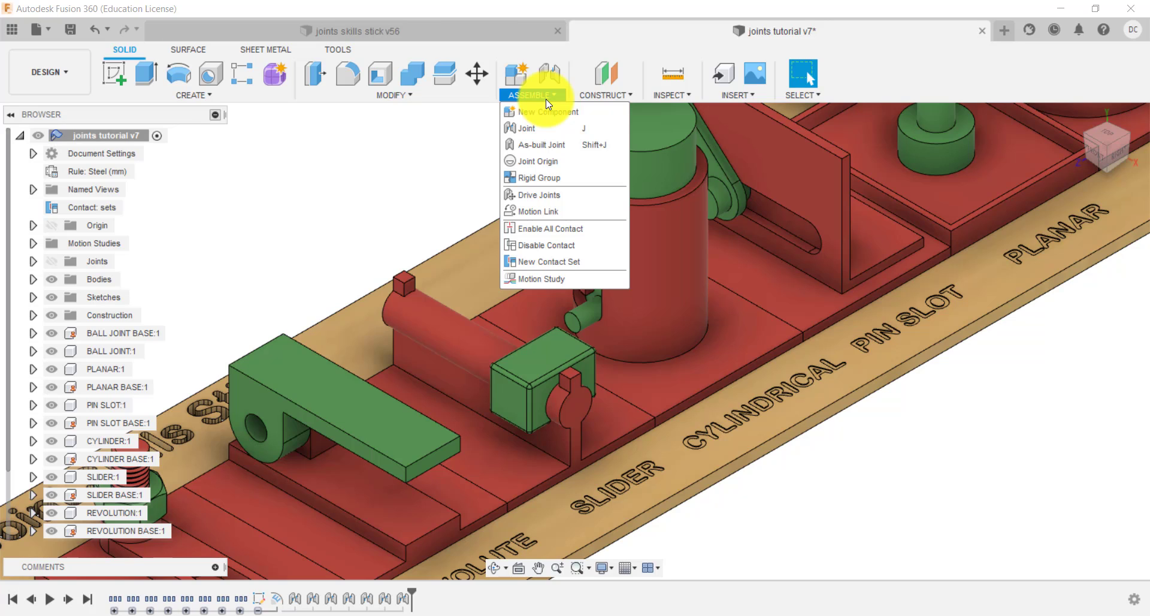
{"action": "left_click", "coordinate": [558, 232]}
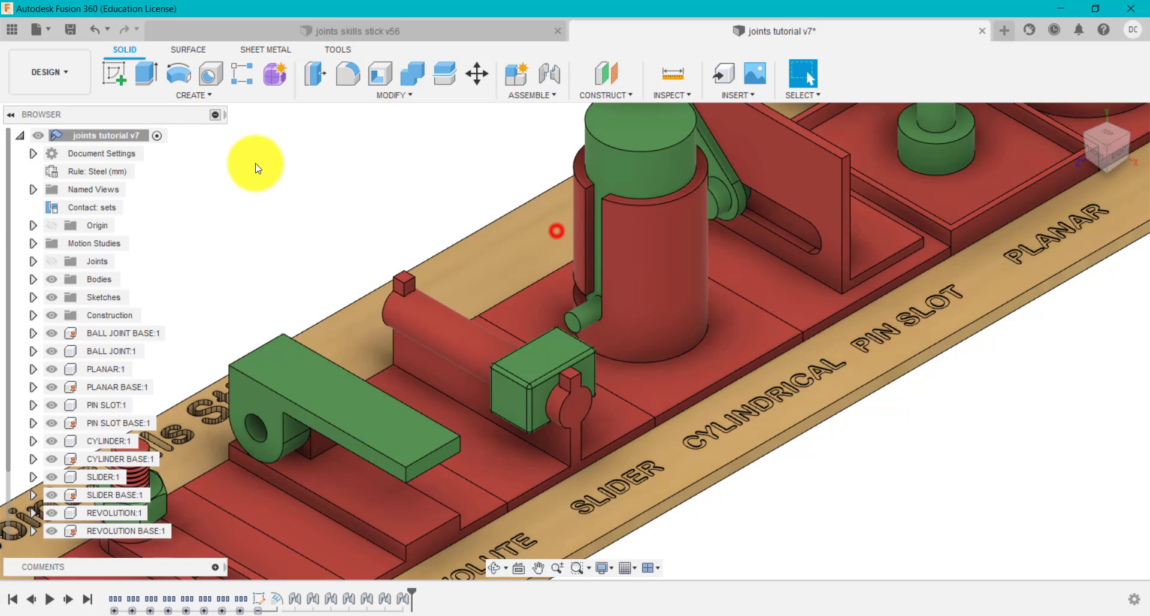
{"action": "left_click", "coordinate": [89, 209]}
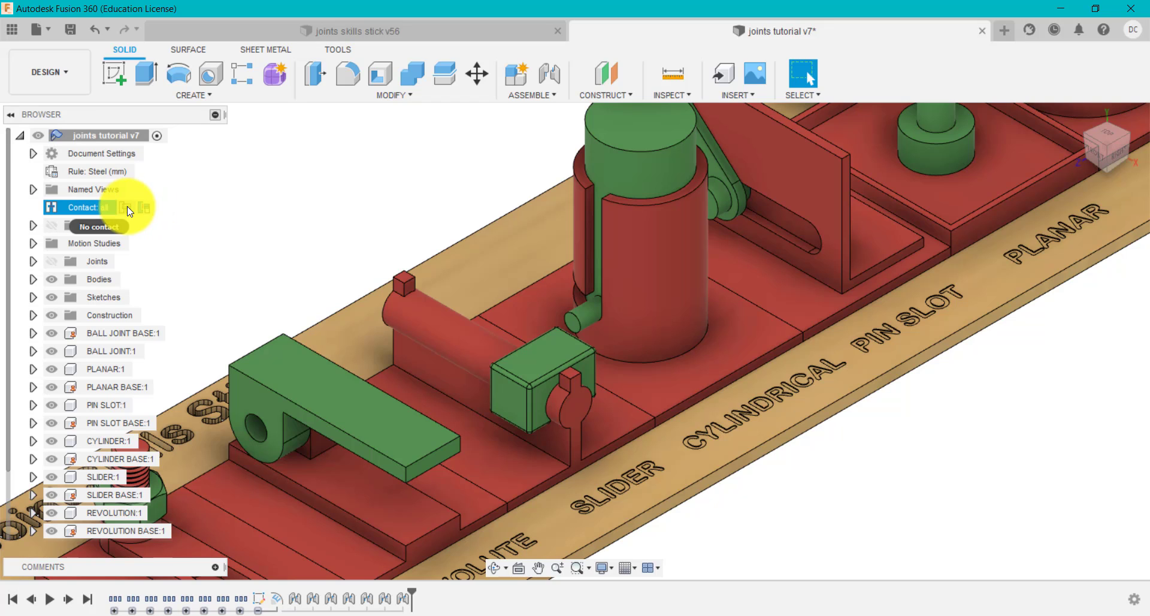
{"action": "left_click", "coordinate": [320, 240]}
- Move the revolute arm, slider block, pin slot arm and green cylinder to test the contact between all components
{"action": "left_click_drag", "start_coordinate": [431, 433], "coordinate": [375, 560]}
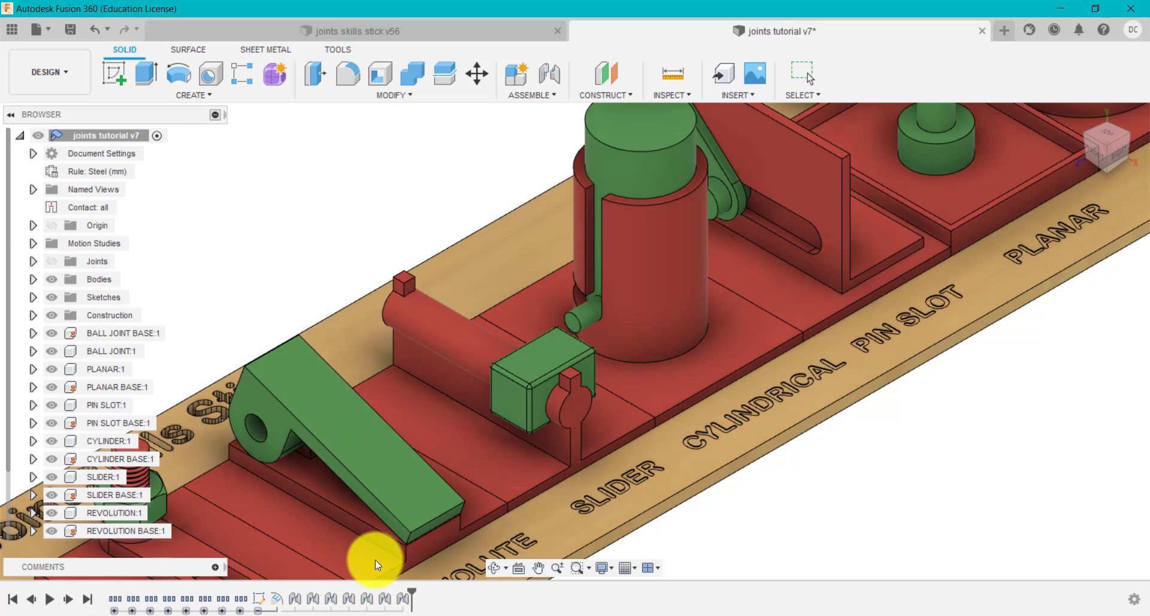
{"action": "left_click_drag", "start_coordinate": [567, 355], "coordinate": [423, 296]}
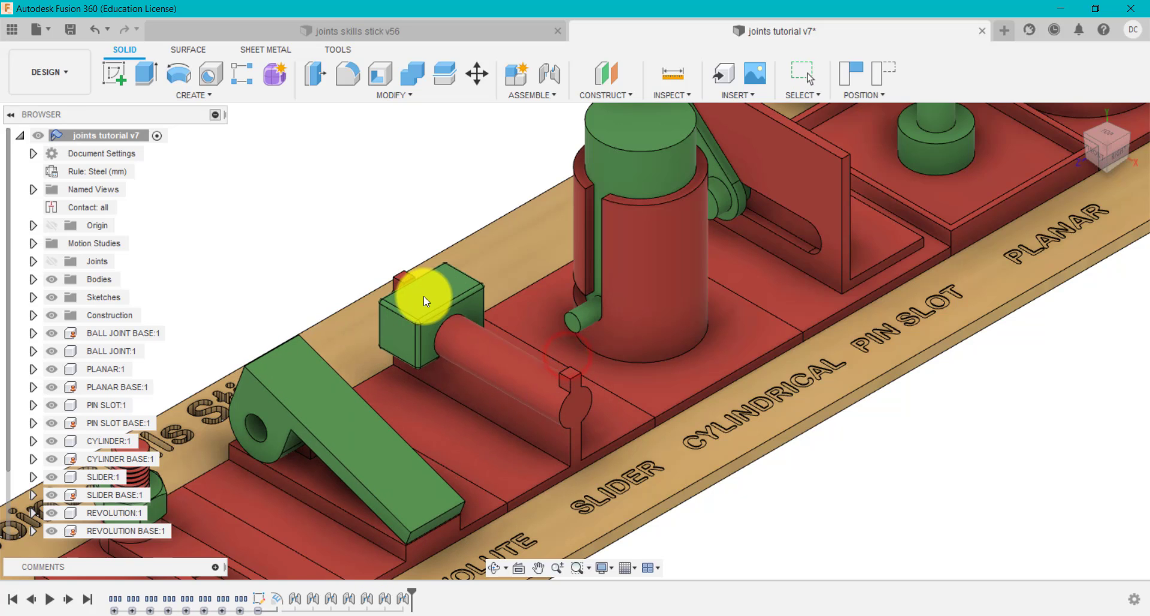
{"action": "left_click_drag", "start_coordinate": [728, 174], "coordinate": [665, 171]}
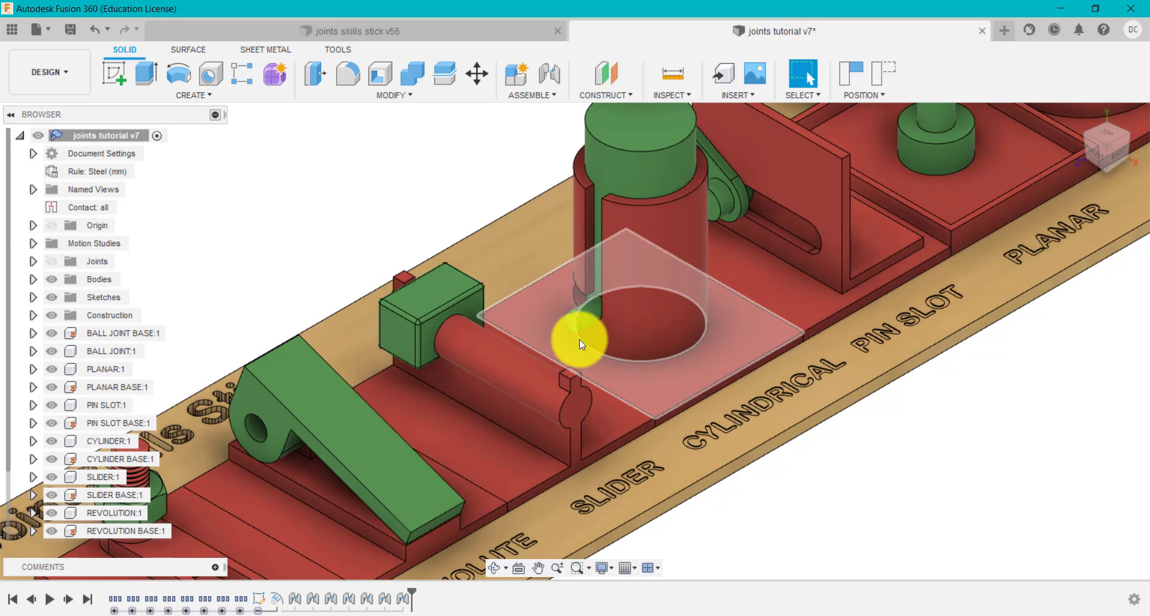
{"action": "scroll", "coordinate": [581, 335], "scroll_direction": "up", "scroll_amount": 5}
{"action": "left_click_drag", "start_coordinate": [609, 257], "coordinate": [539, 221]}
{"action": "left_click_drag", "start_coordinate": [444, 200], "coordinate": [280, 196]}
{"action": "scroll", "coordinate": [462, 271], "scroll_direction": "down", "scroll_amount": 10}
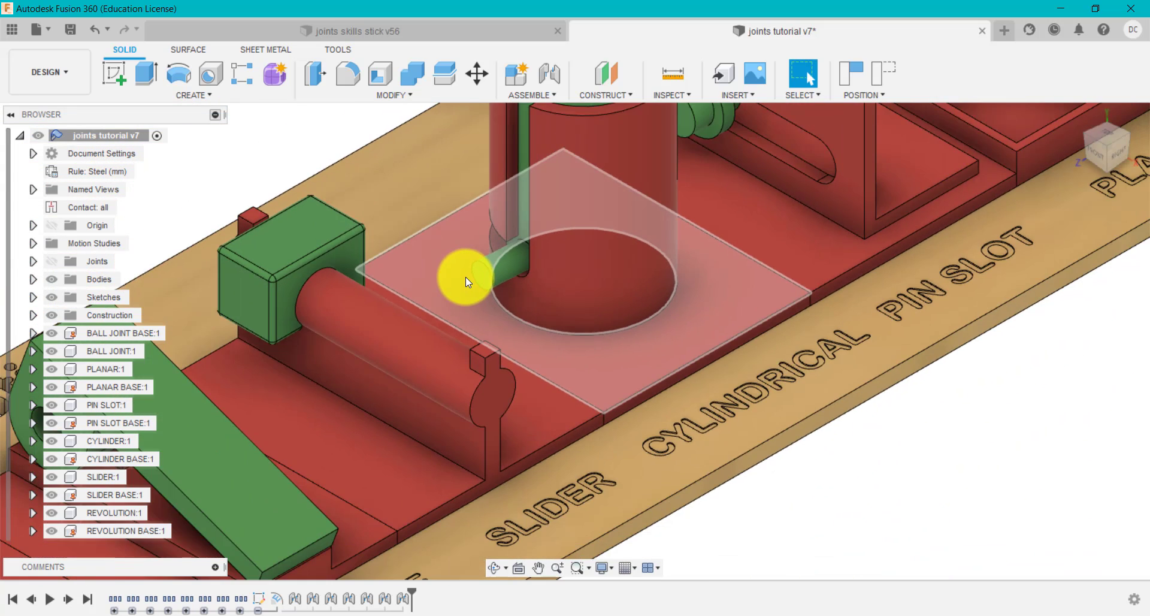
{"action": "scroll", "coordinate": [512, 234], "scroll_direction": "down", "scroll_amount": 2}
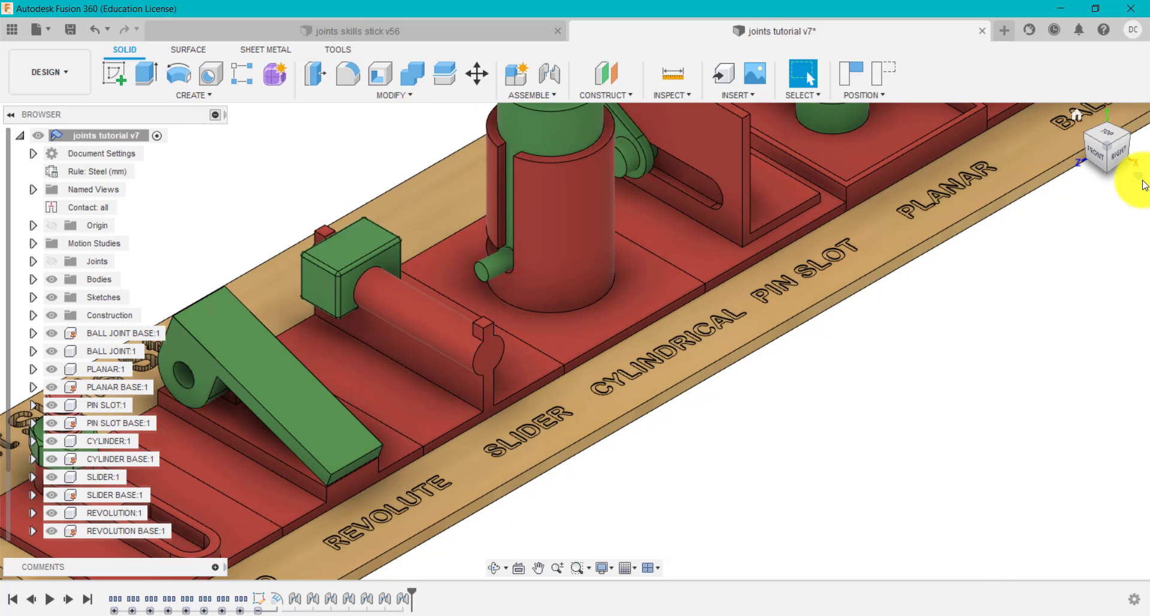
- Return to the home view and disable contact for the whole assembly
{"action": "left_click", "coordinate": [1080, 121]}
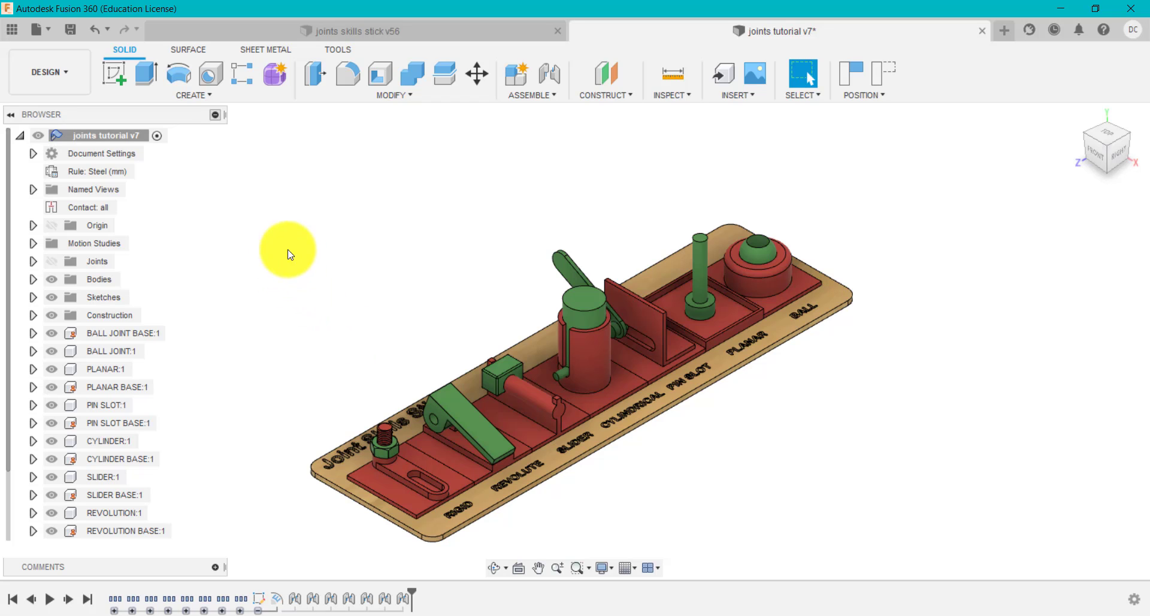
{"action": "left_click", "coordinate": [121, 210]}
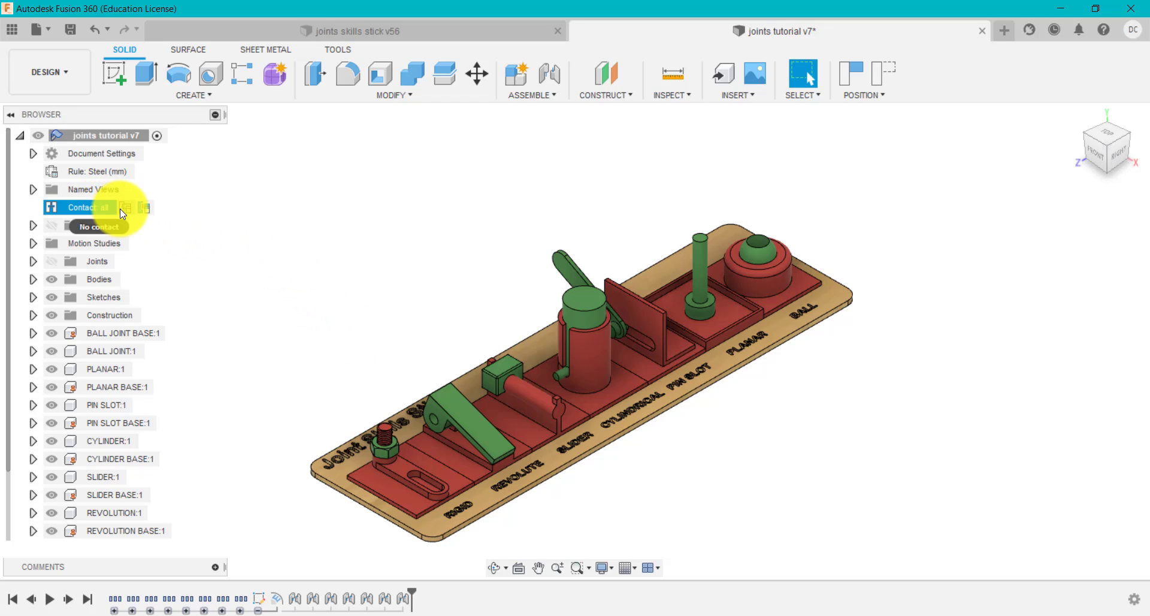
{"action": "left_click", "coordinate": [125, 207]}
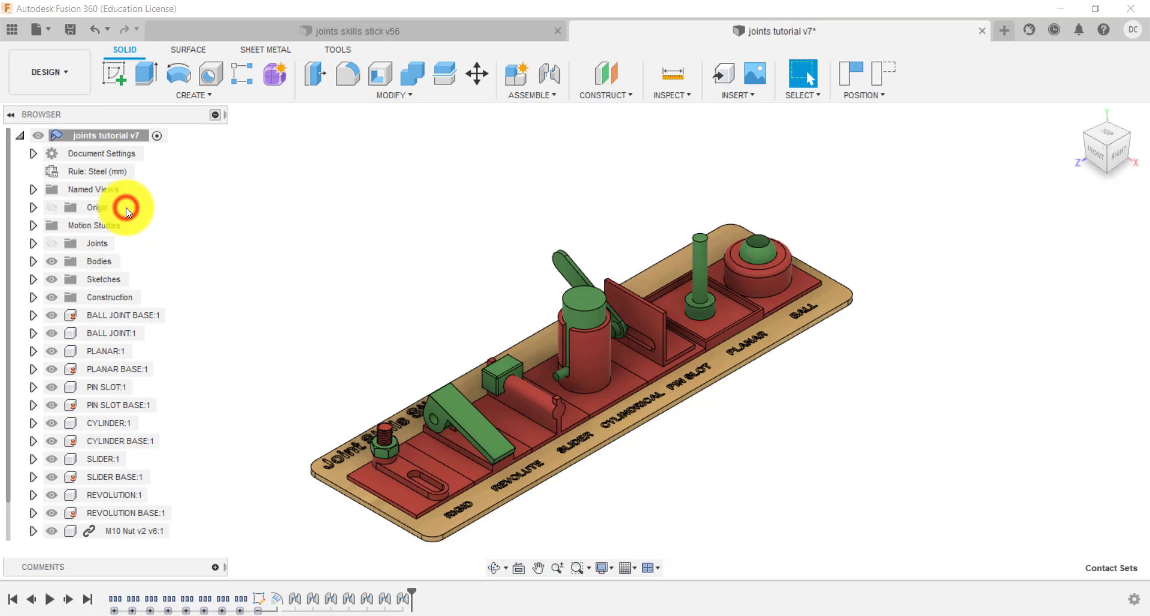
- Move the revolute arm, slider block, pin slot arm and cylinder with contact disabled, and revert all of them to their original positions
{"action": "scroll", "coordinate": [507, 429], "scroll_direction": "up", "scroll_amount": 4}
{"action": "left_click_drag", "start_coordinate": [507, 429], "coordinate": [486, 459]}
{"action": "left_click_drag", "start_coordinate": [497, 325], "coordinate": [613, 351]}
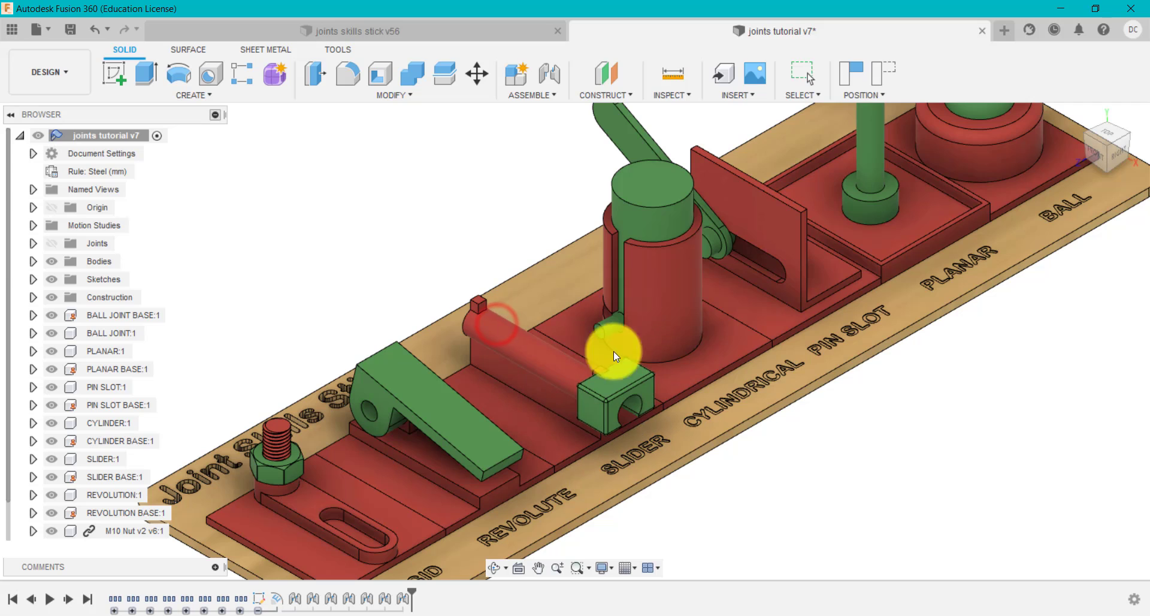
{"action": "left_click_drag", "start_coordinate": [707, 228], "coordinate": [780, 267]}
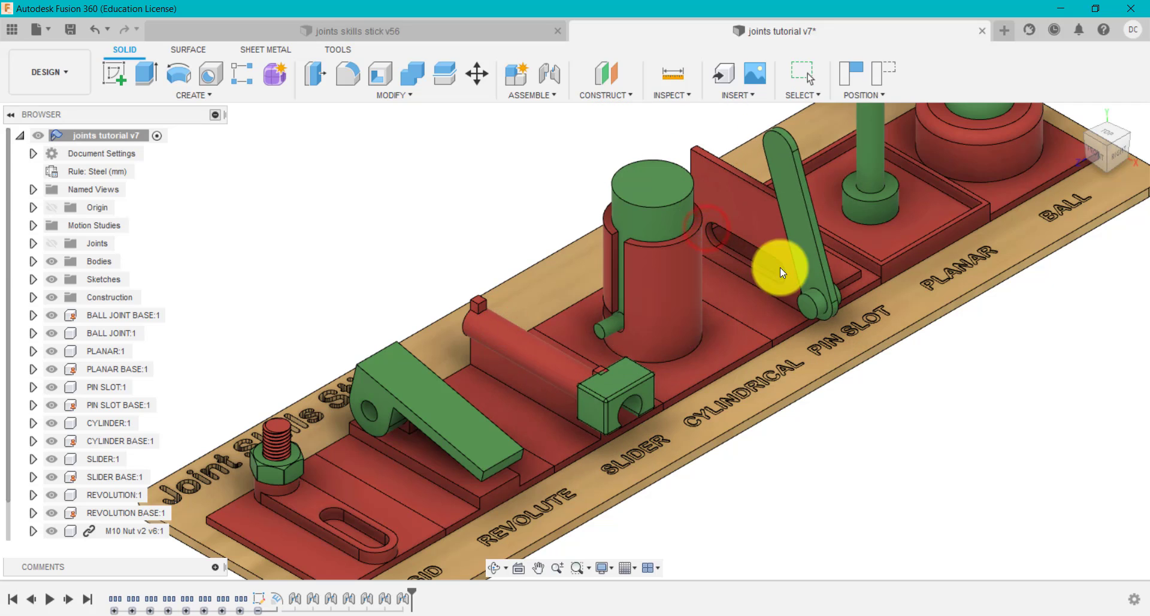
{"action": "left_click_drag", "start_coordinate": [663, 213], "coordinate": [655, 112]}
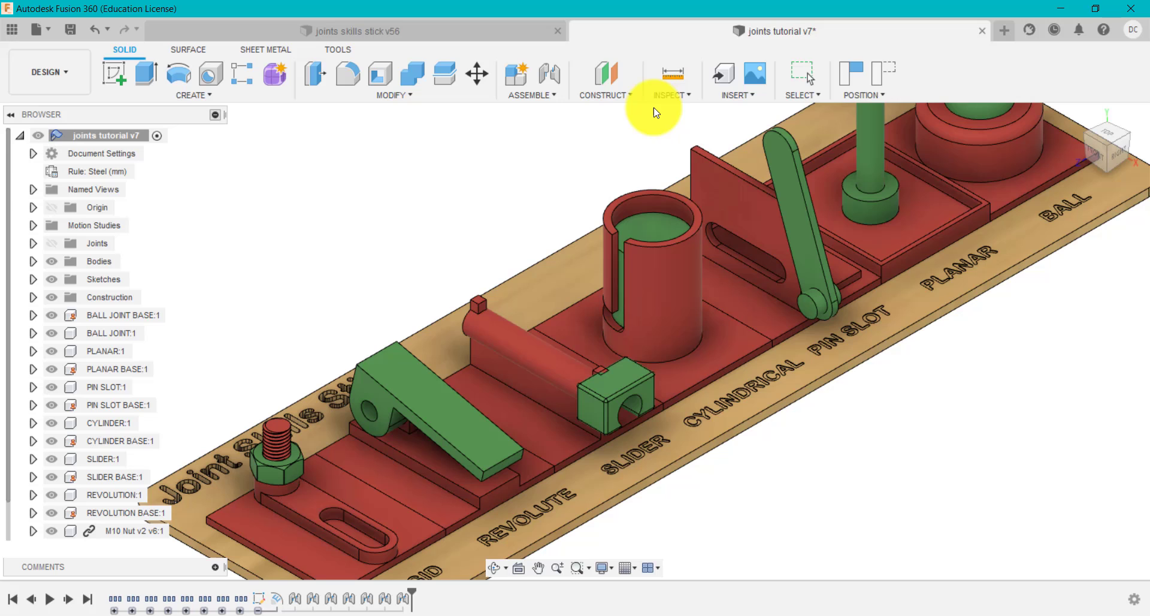
{"action": "left_click", "coordinate": [876, 95]}
{"action": "left_click", "coordinate": [876, 129]}
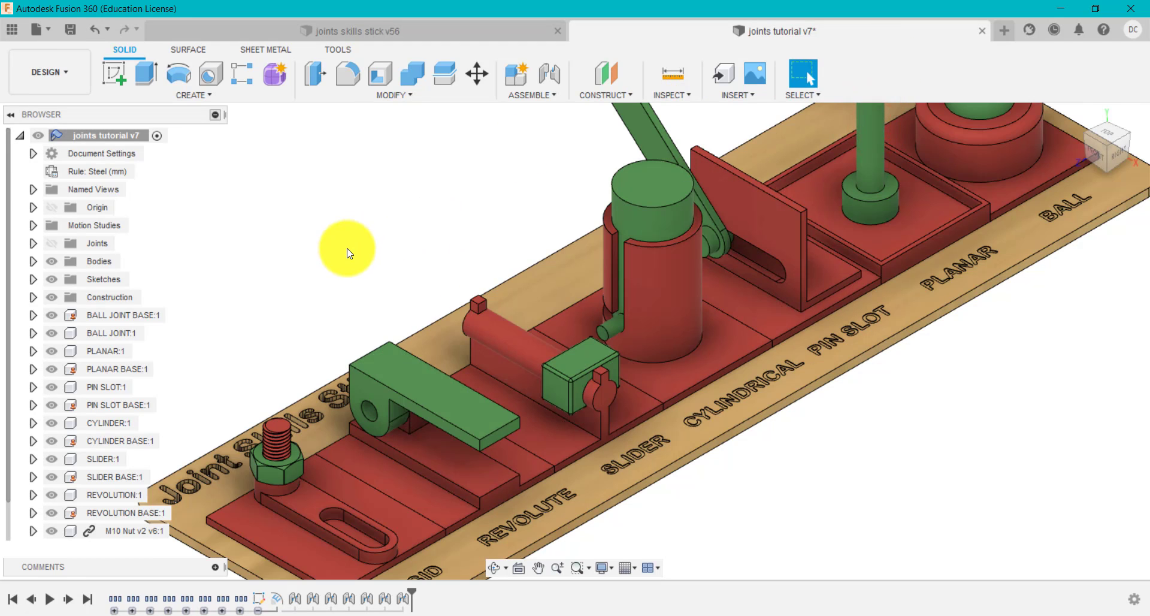
- In the joints skills stick v59 document, play the model animation for the Rev10 joint and end it
{"action": "scroll", "coordinate": [348, 252], "scroll_direction": "down", "scroll_amount": 3}
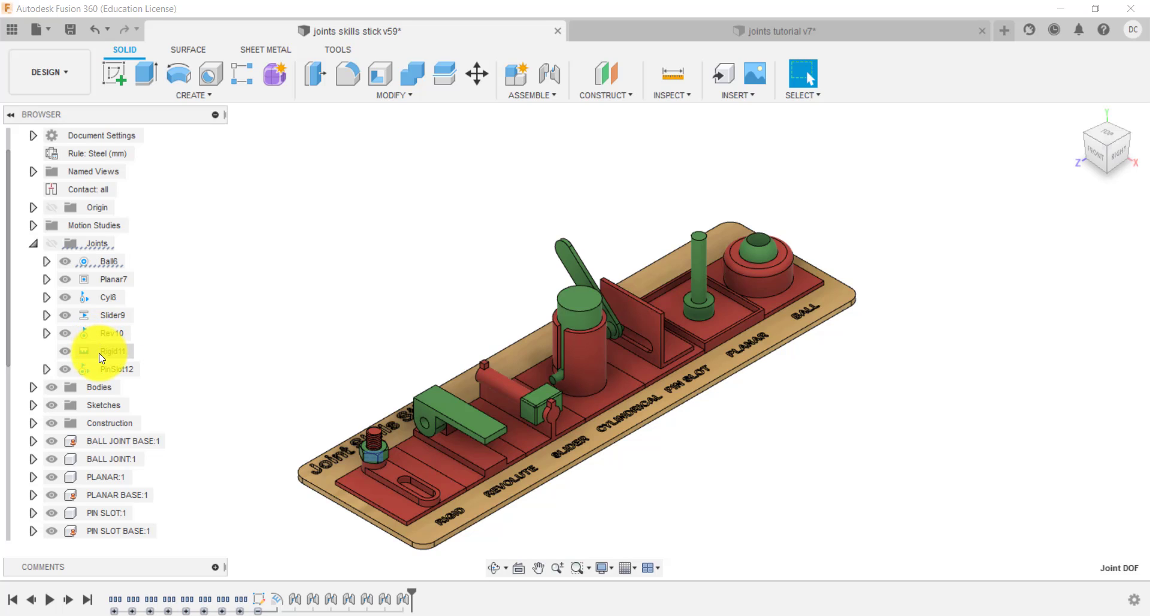
{"action": "left_click", "coordinate": [127, 301]}
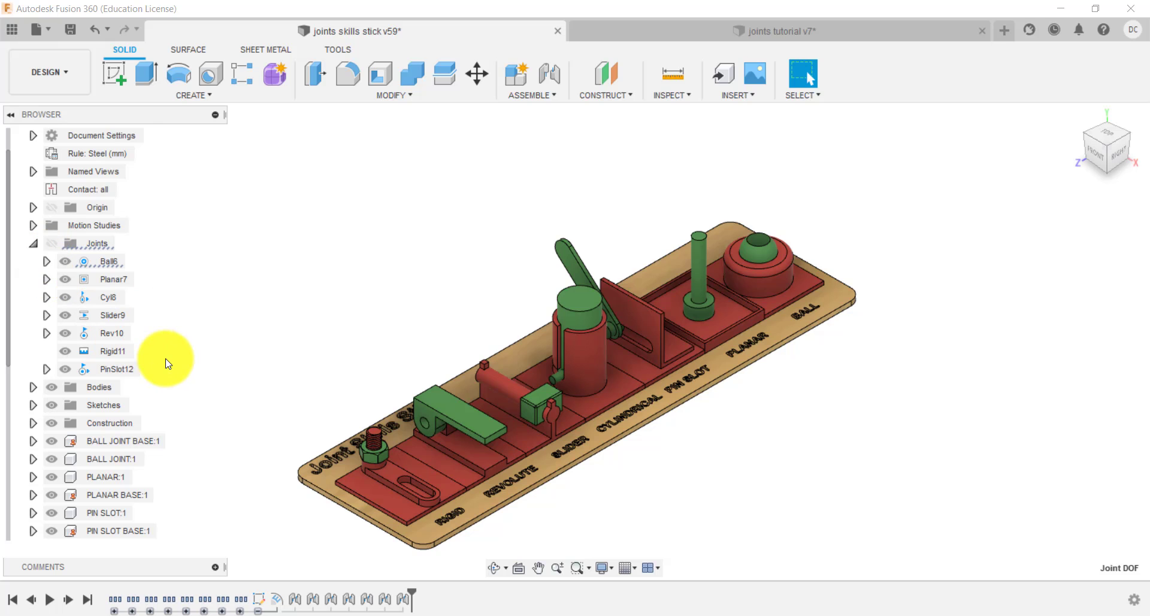
{"action": "scroll", "coordinate": [461, 346], "scroll_direction": "up", "scroll_amount": 5}
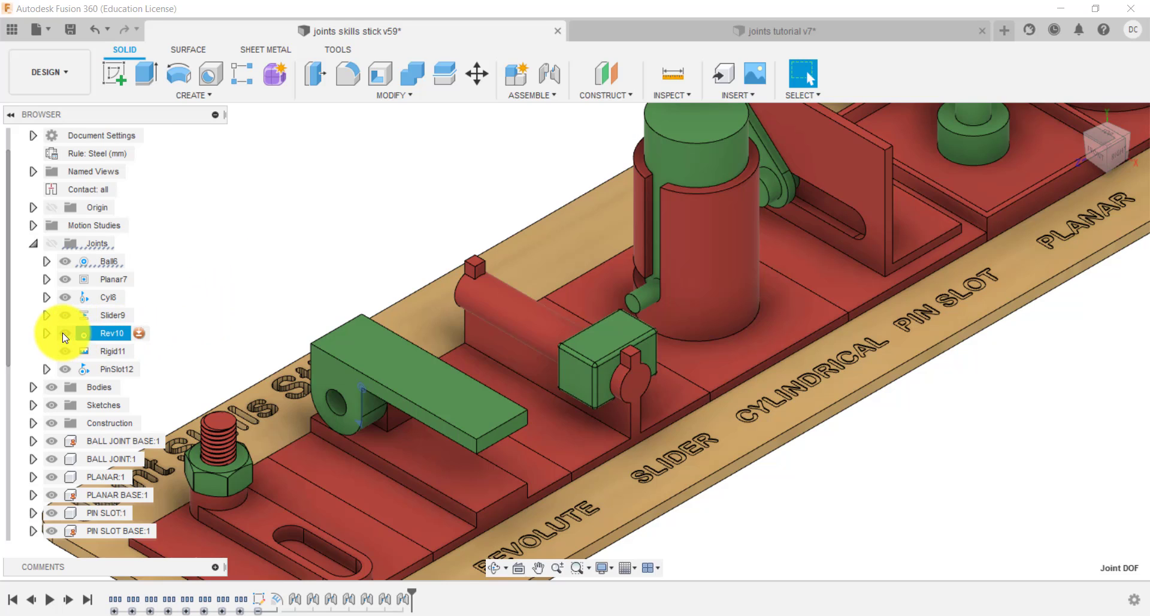
{"action": "left_click", "coordinate": [47, 334]}
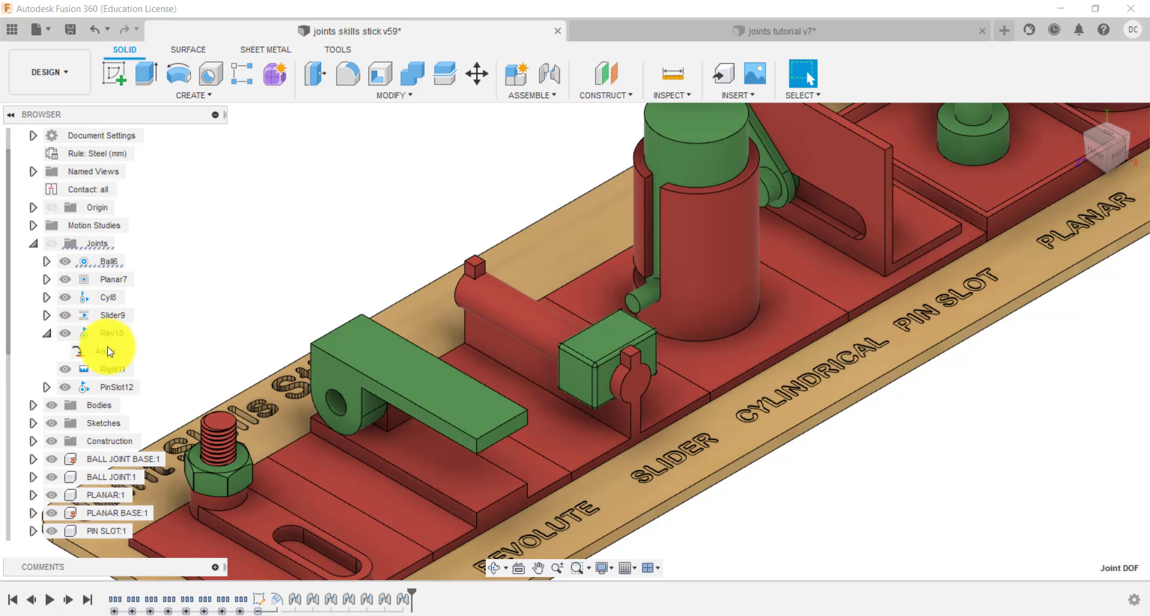
{"action": "right_click", "coordinate": [110, 335]}
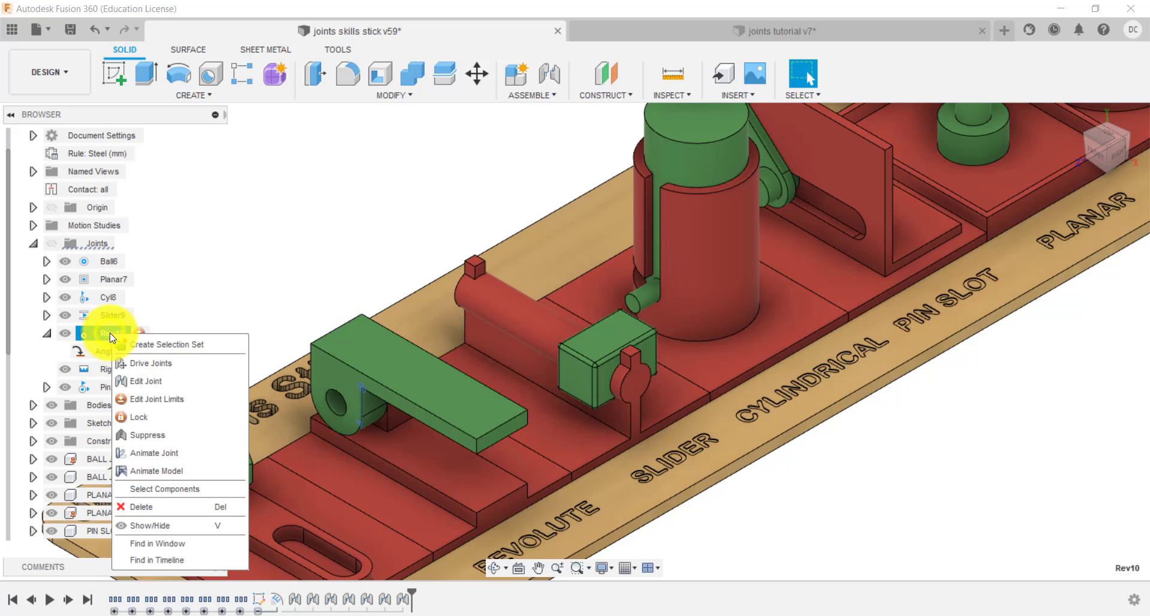
{"action": "left_click", "coordinate": [163, 471]}
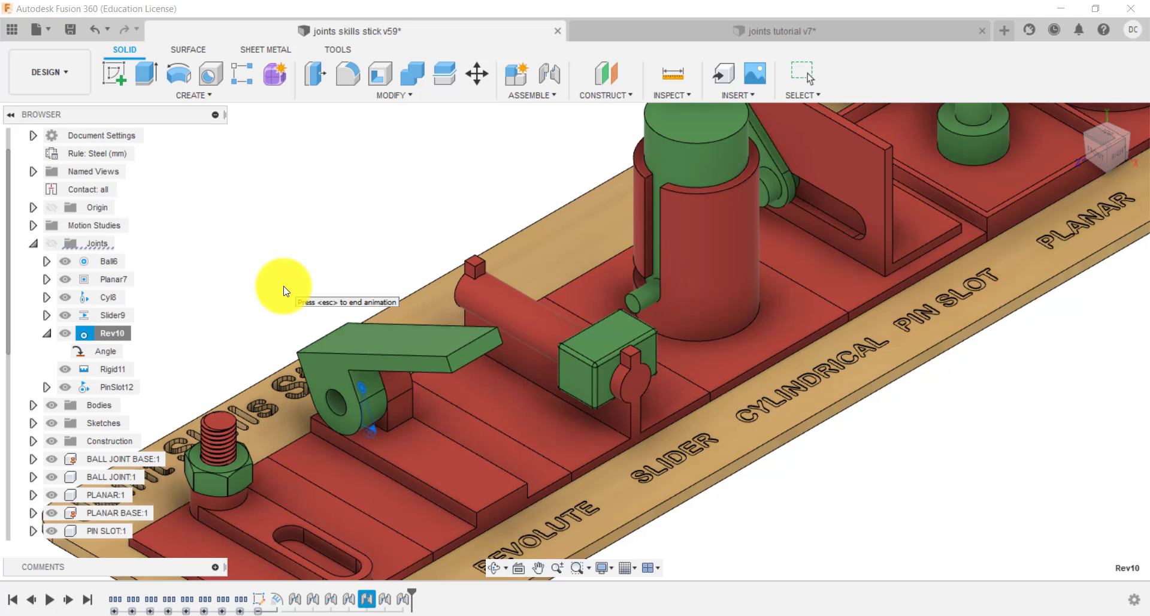
{"action": "key", "text": "Escape"}
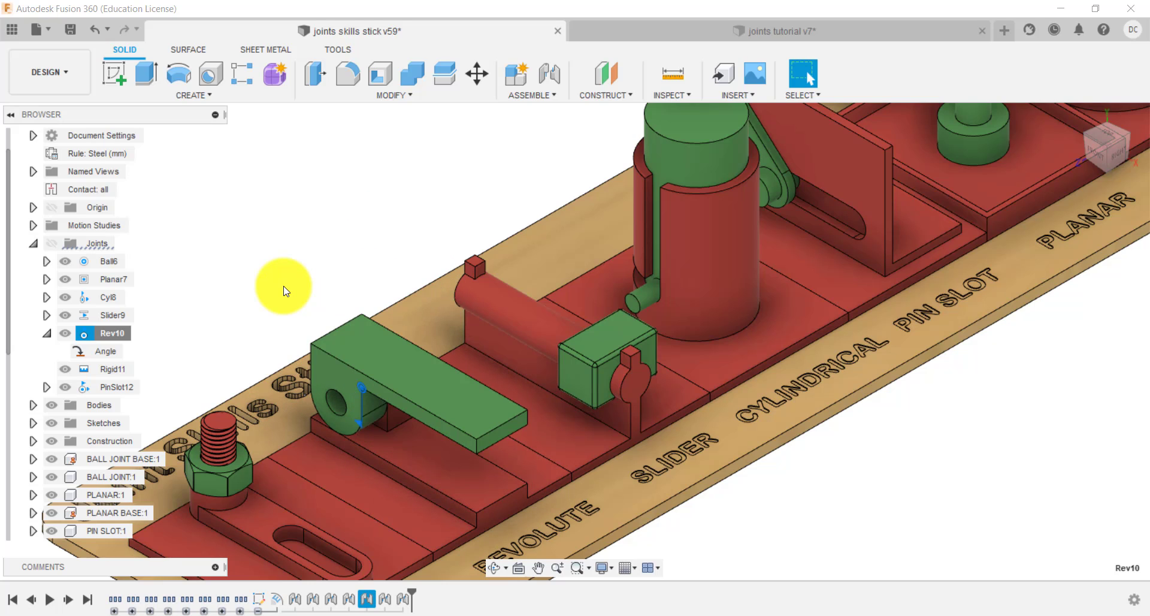
- Open the joint limits of the Rev10 joint and animate its rotation within those limits
{"action": "right_click", "coordinate": [118, 342]}
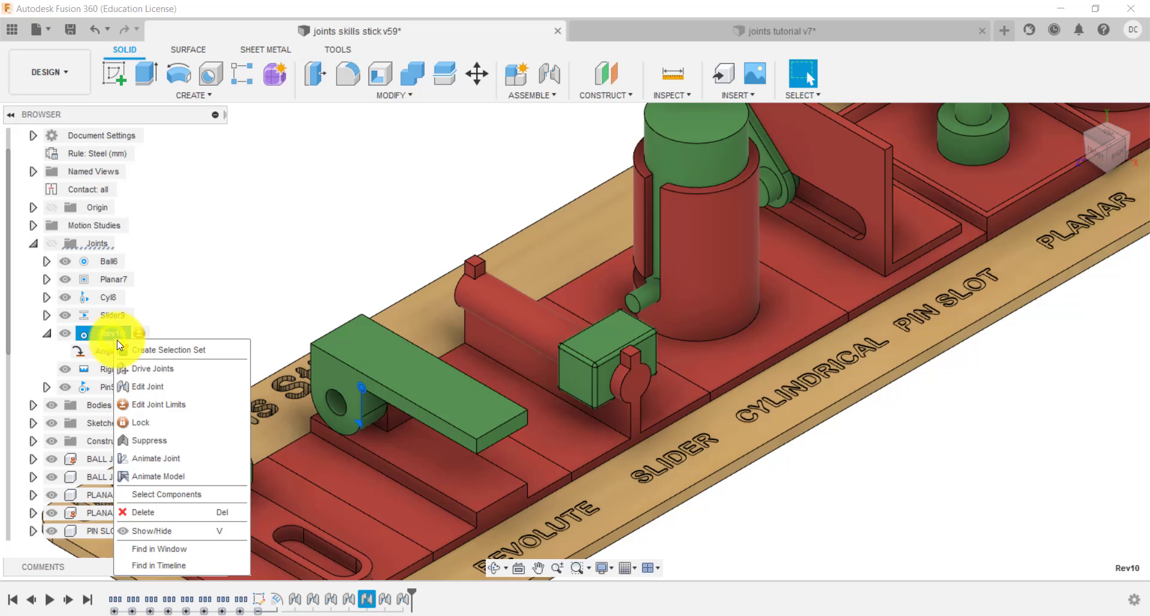
{"action": "left_click", "coordinate": [193, 411]}
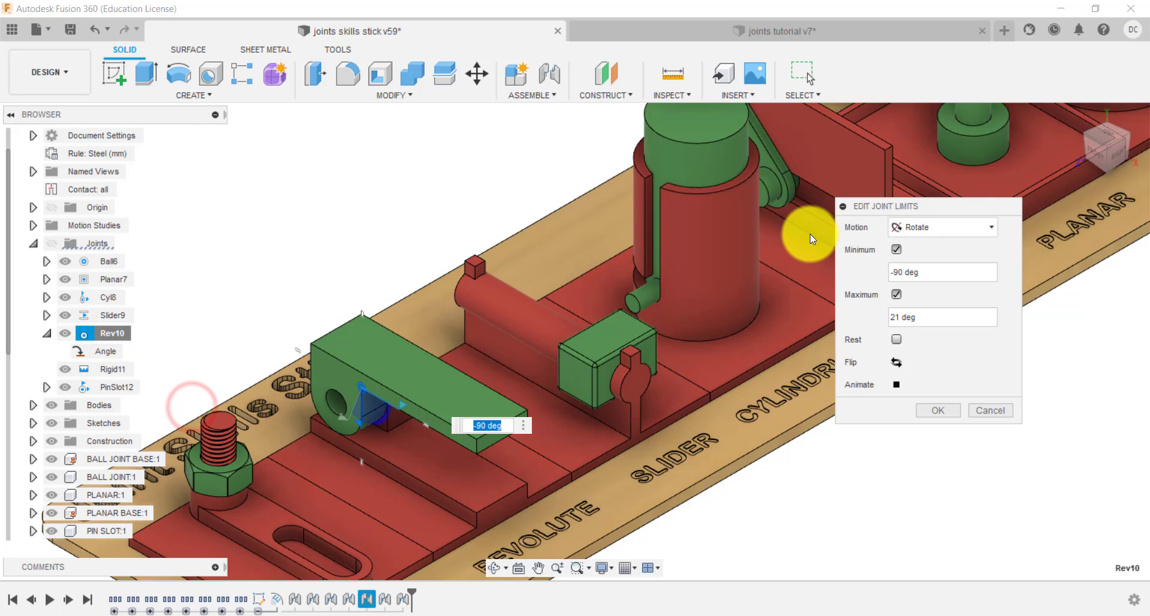
{"action": "left_click_drag", "start_coordinate": [884, 207], "coordinate": [815, 203]}
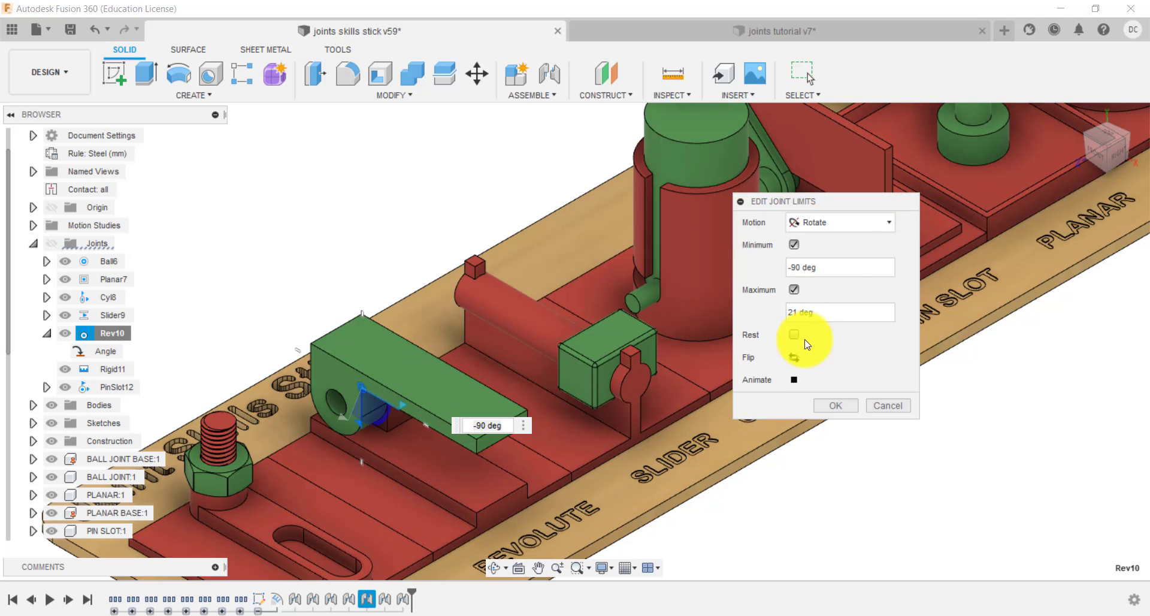
{"action": "left_click", "coordinate": [846, 223]}
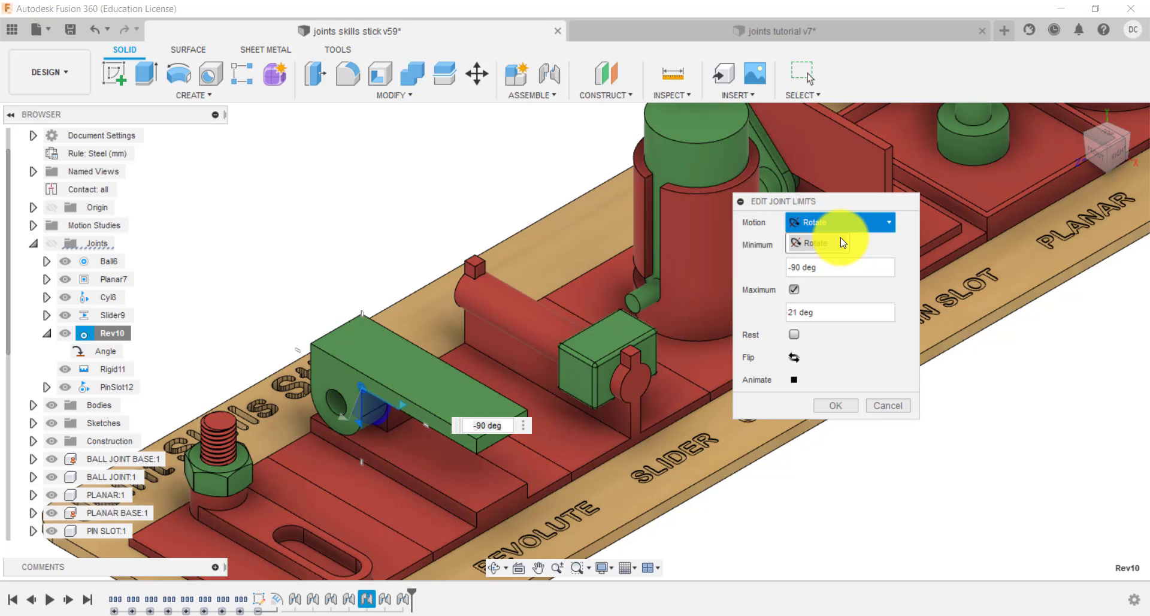
{"action": "left_click", "coordinate": [884, 240]}
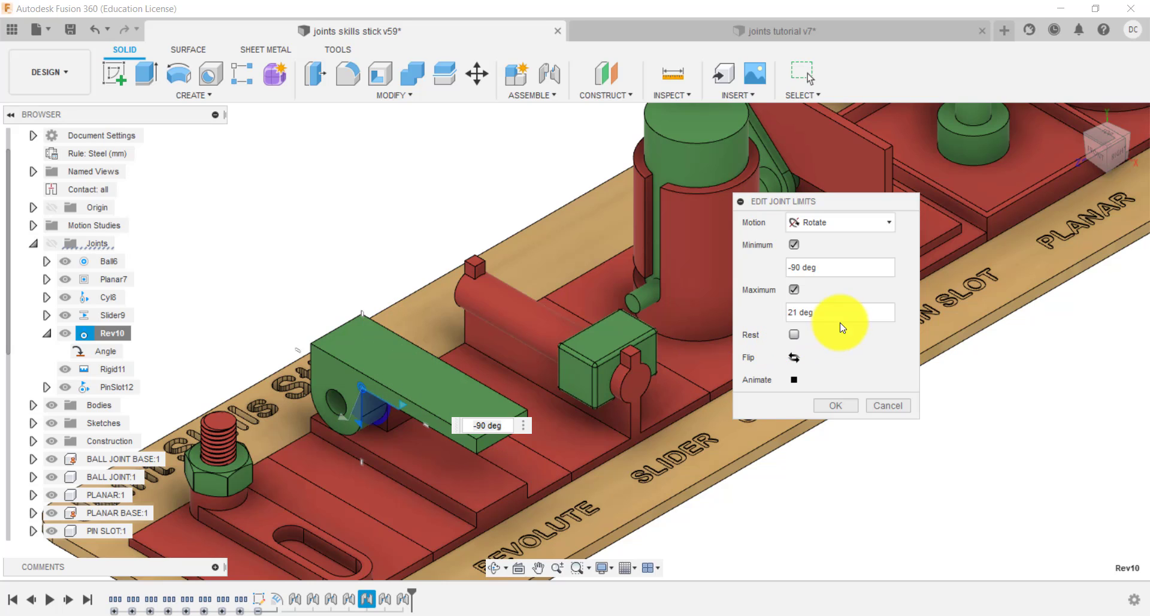
{"action": "left_click", "coordinate": [794, 379]}
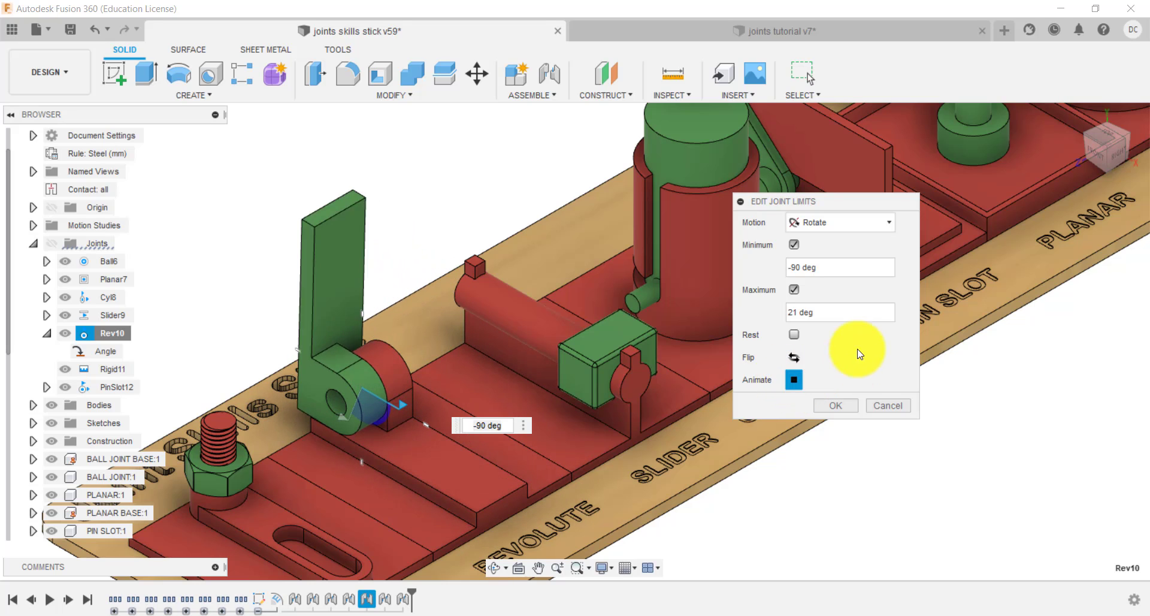
- Try a maximum rotation limit of 10 deg for the Rev10 joint, and cancel the joint limits edit
{"action": "left_click", "coordinate": [817, 309]}
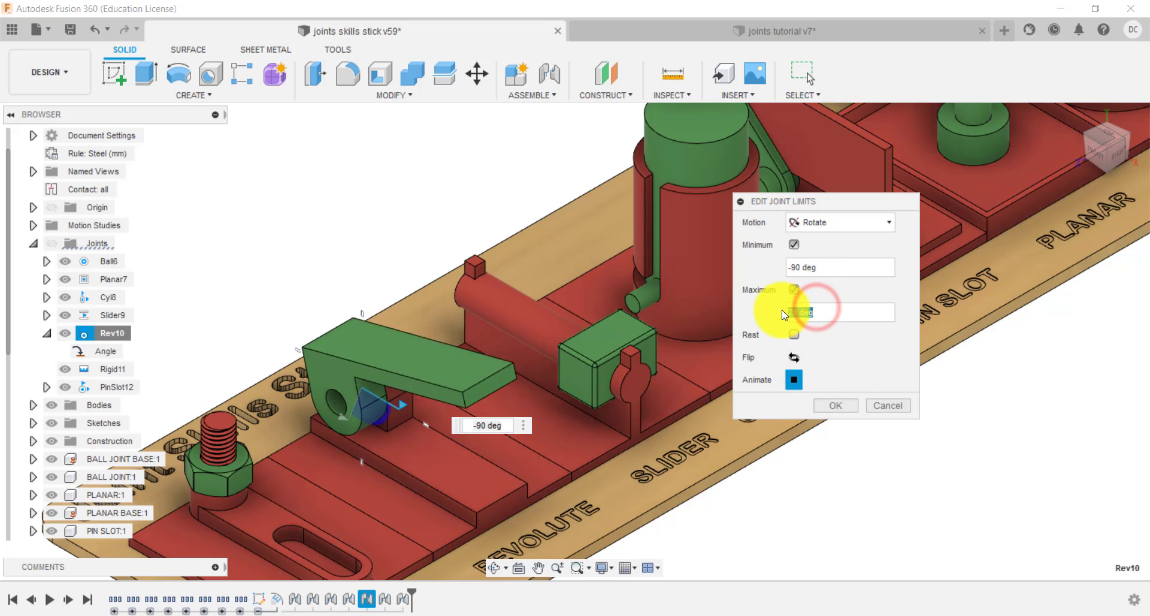
{"action": "type", "text": "10"}
{"action": "left_click", "coordinate": [851, 359]}
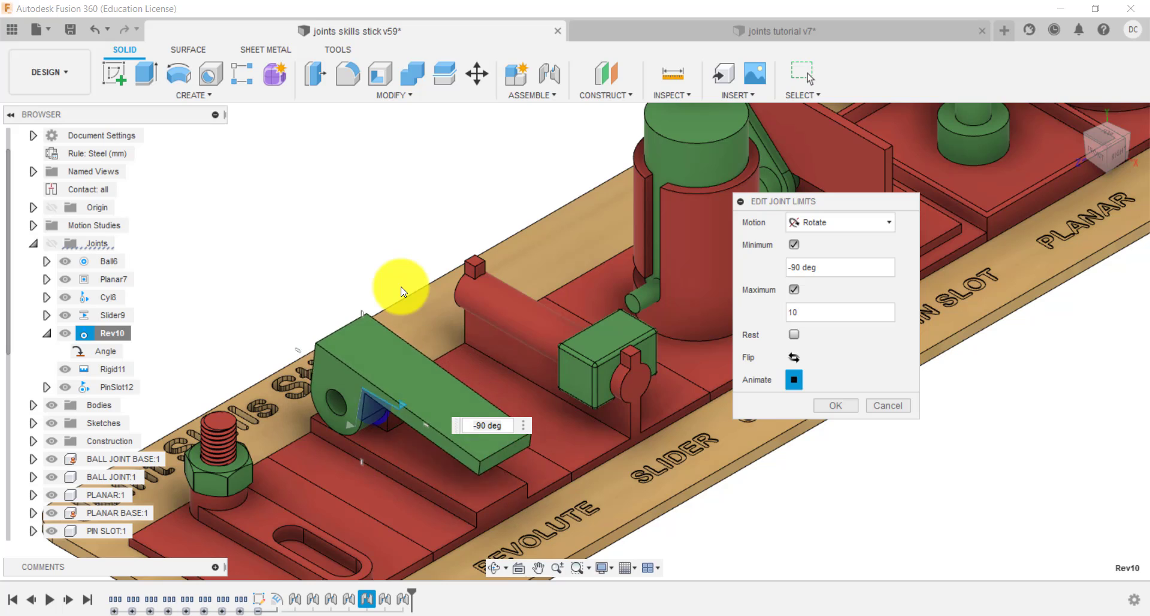
{"action": "left_click", "coordinate": [888, 405]}
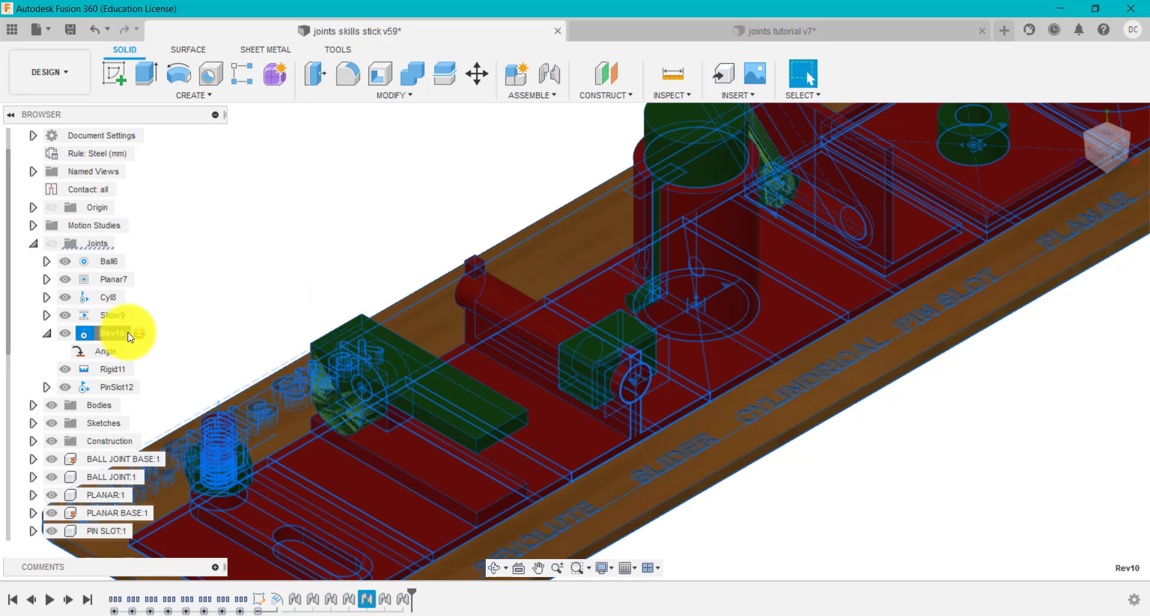
- Lock the angle of the Rev10 joint and try to rotate the green revolute arm
{"action": "mouse_move", "coordinate": [108, 359]}
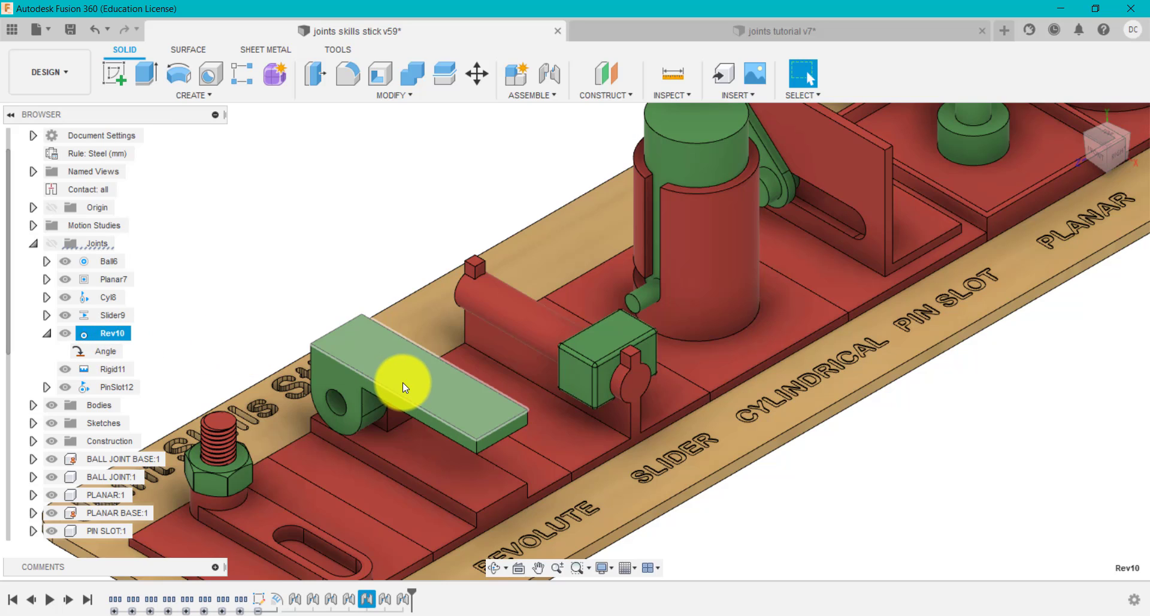
{"action": "right_click", "coordinate": [96, 352]}
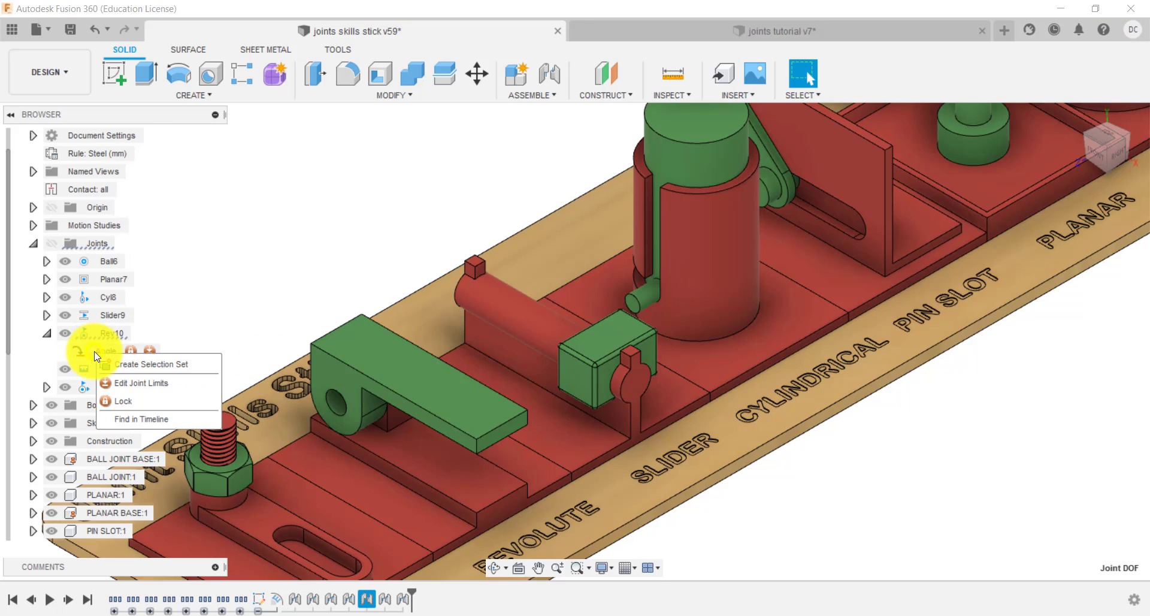
{"action": "left_click", "coordinate": [136, 398]}
{"action": "left_click", "coordinate": [229, 288]}
{"action": "left_click", "coordinate": [471, 408]}
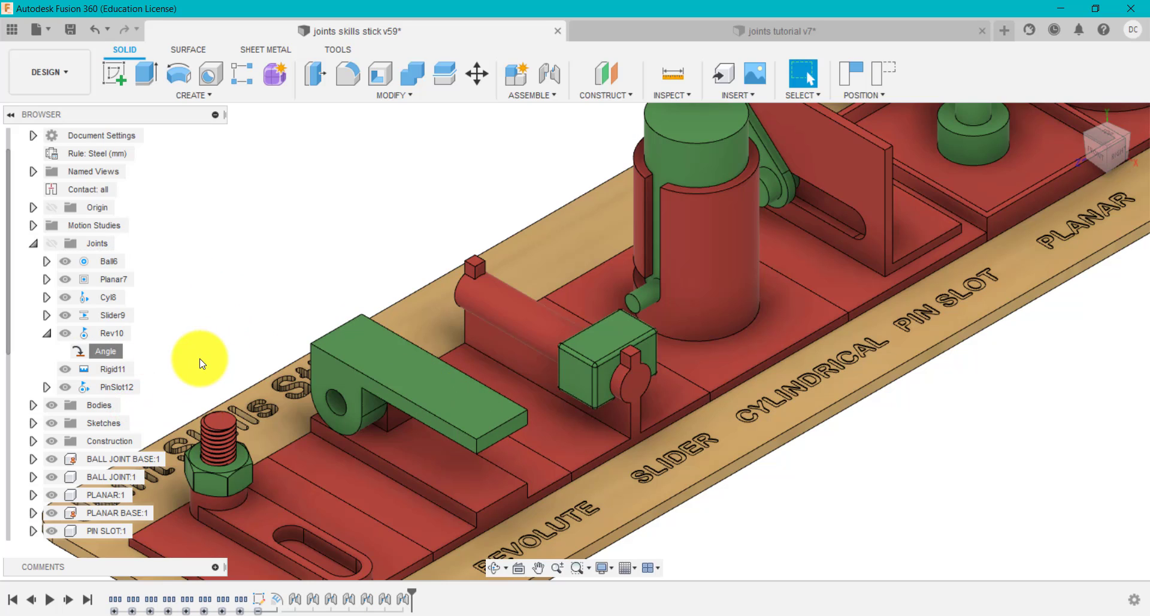
- Unlock the angle of the Rev10 joint
{"action": "left_click", "coordinate": [211, 329]}
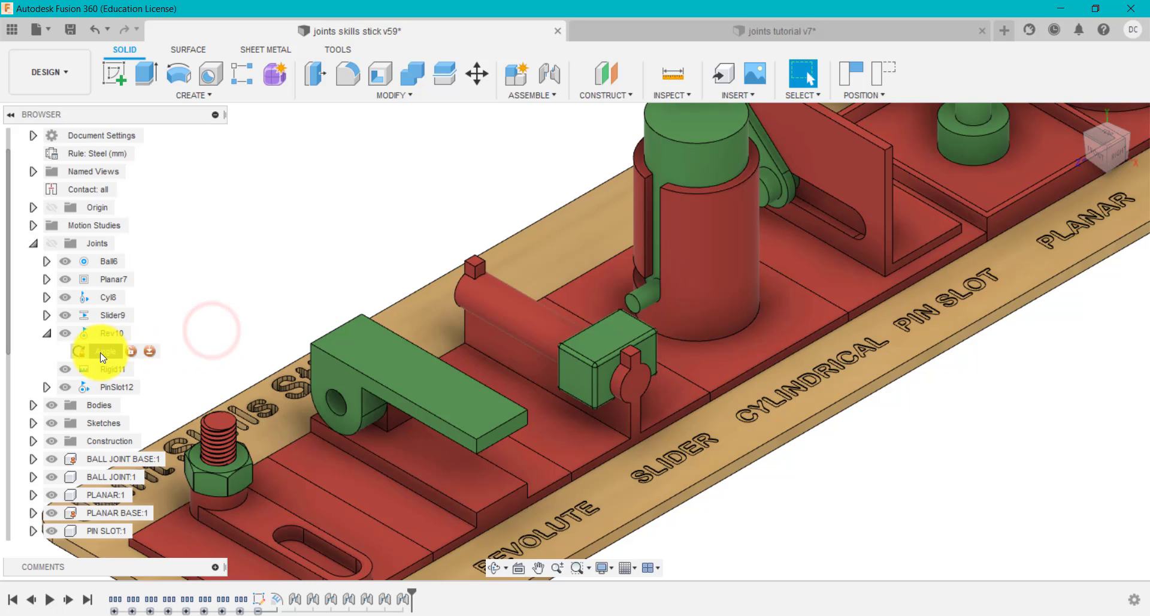
{"action": "left_click", "coordinate": [131, 352]}
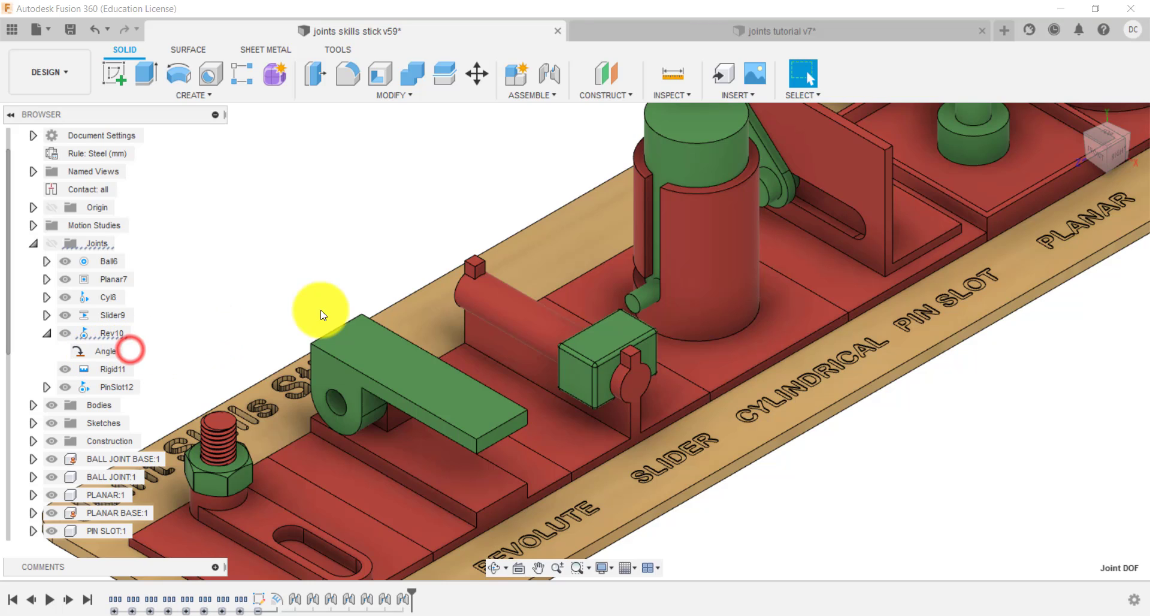
{"action": "left_click", "coordinate": [236, 324]}
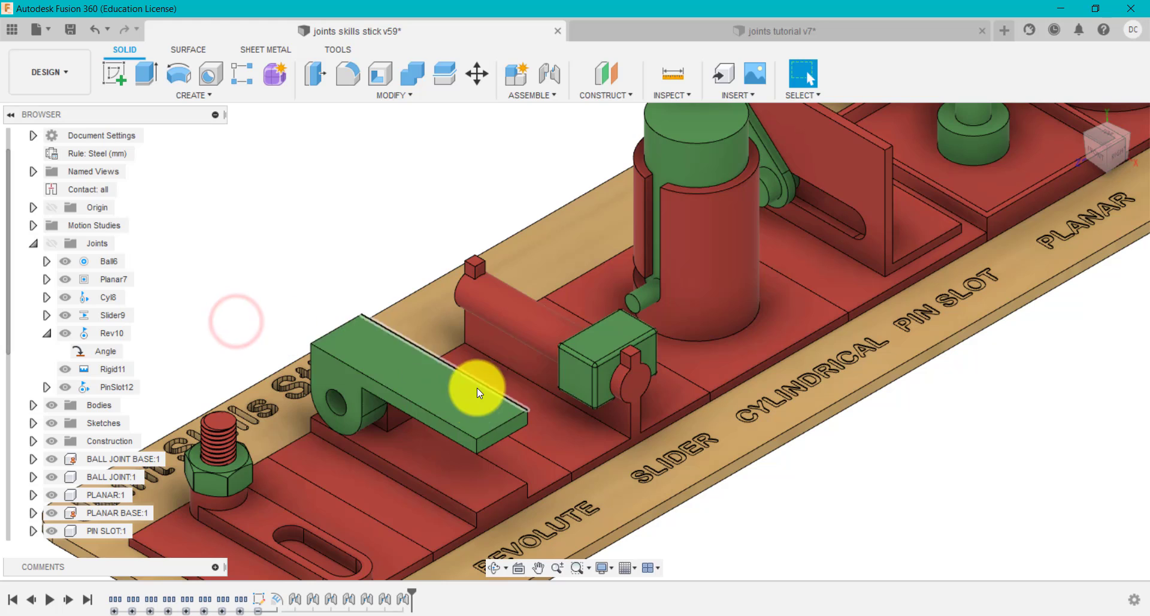
- Swing the green revolute arm upward to test its motion, and revert it to its original position
{"action": "left_click_drag", "start_coordinate": [472, 408], "coordinate": [390, 271]}
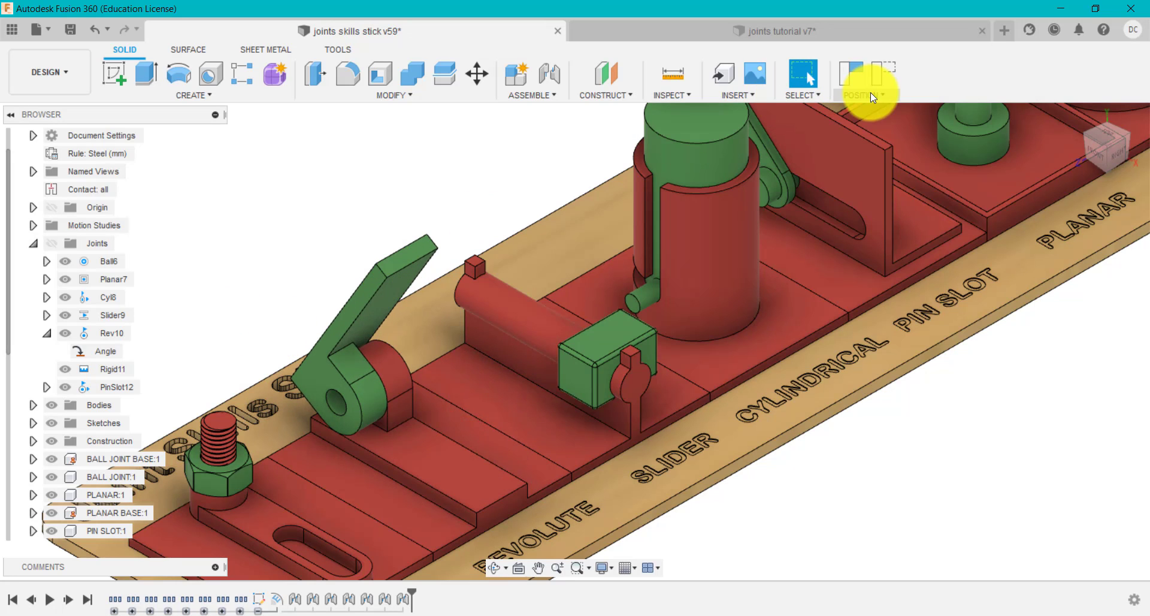
{"action": "left_click", "coordinate": [872, 94]}
{"action": "left_click", "coordinate": [875, 127]}
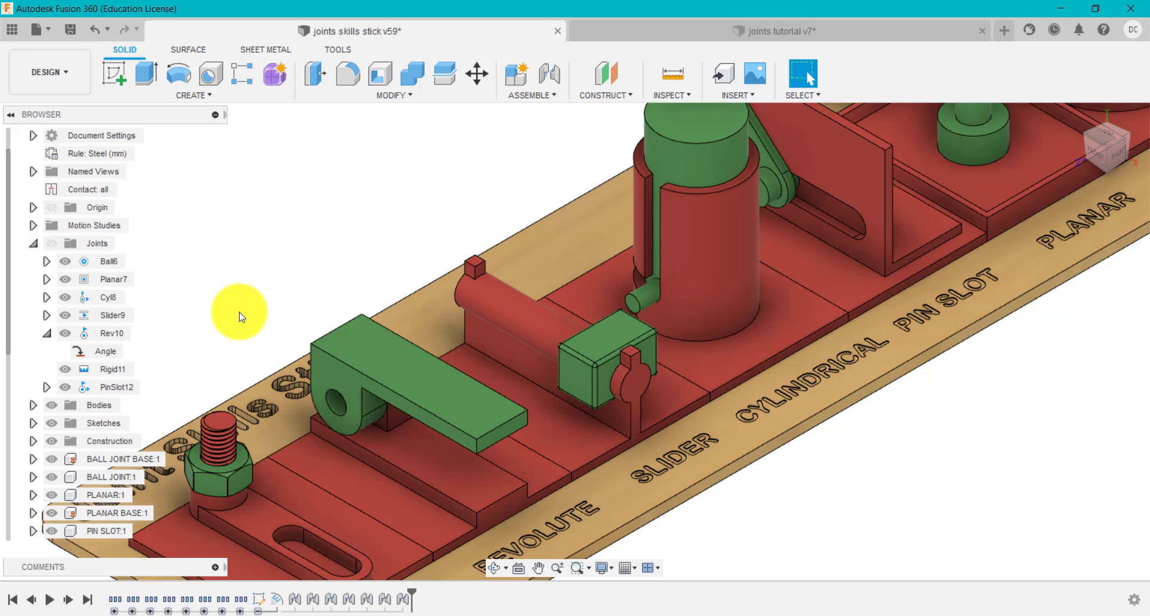
- Collapse the Rev10 joint and play the model animation for the Slider9 joint
{"action": "left_click", "coordinate": [46, 333]}
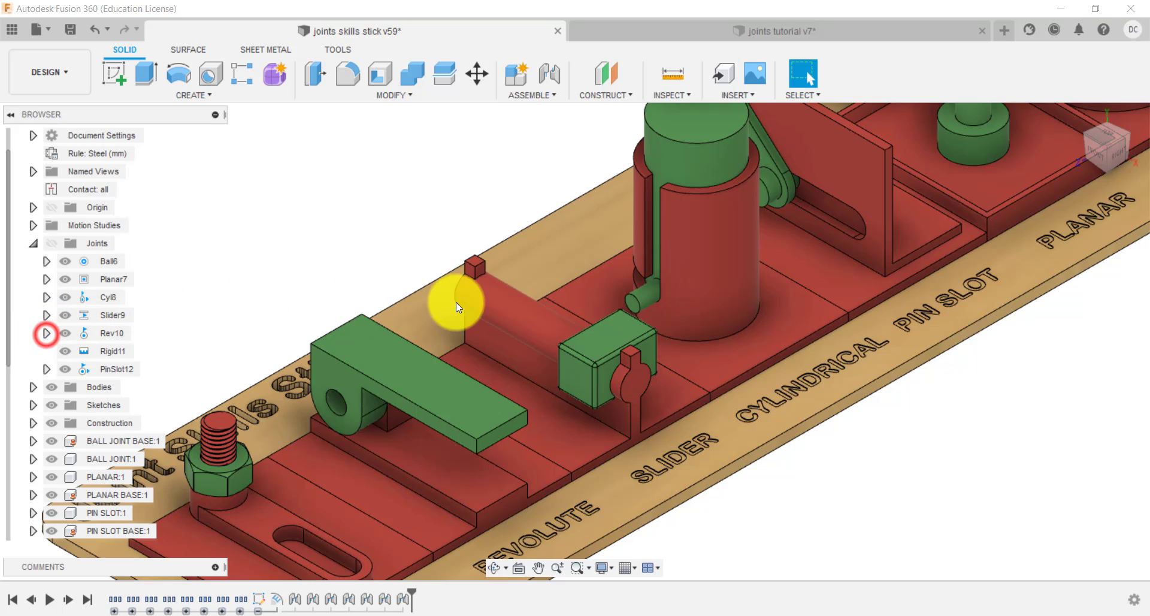
{"action": "right_click", "coordinate": [122, 318]}
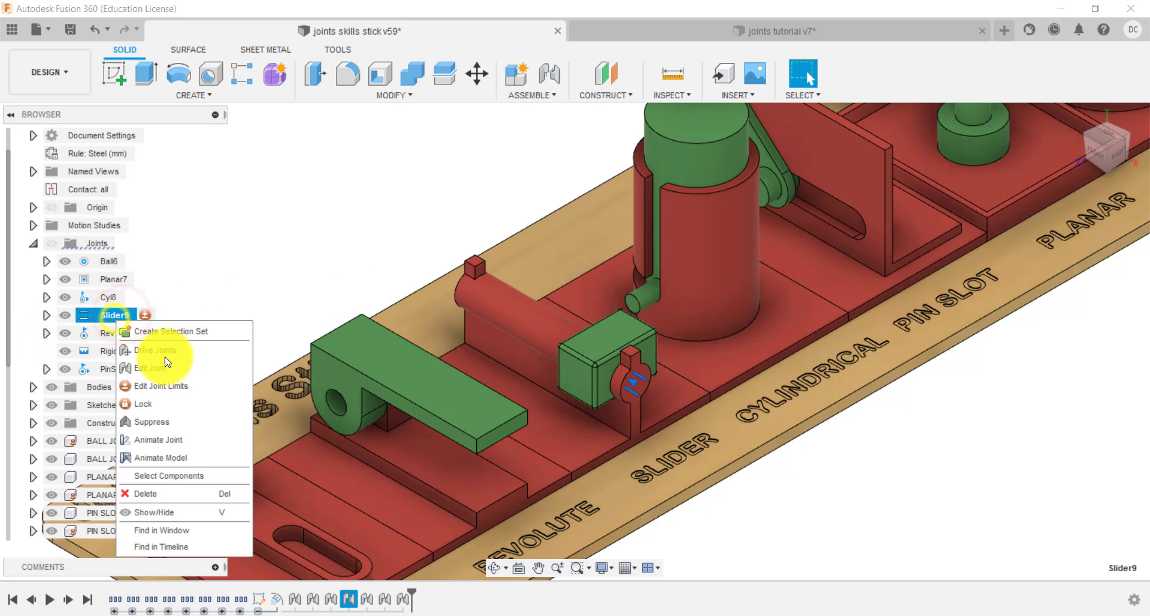
{"action": "left_click", "coordinate": [192, 459]}
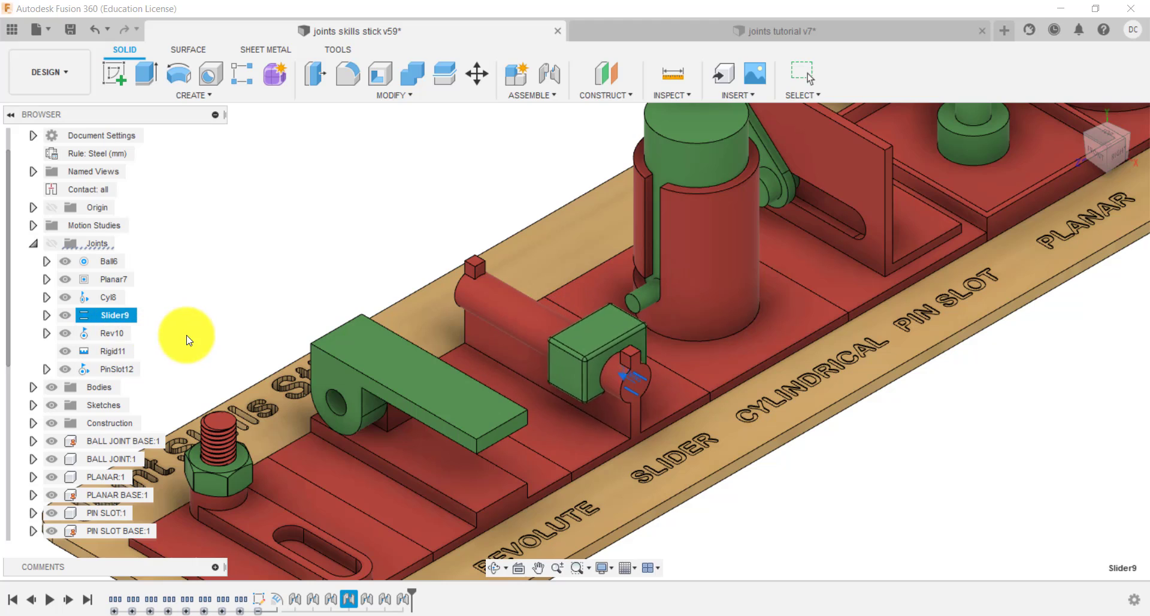
- Edit the Slider9 joint limits with a minimum slide of 10 mm and animate the slider block
{"action": "right_click", "coordinate": [121, 321]}
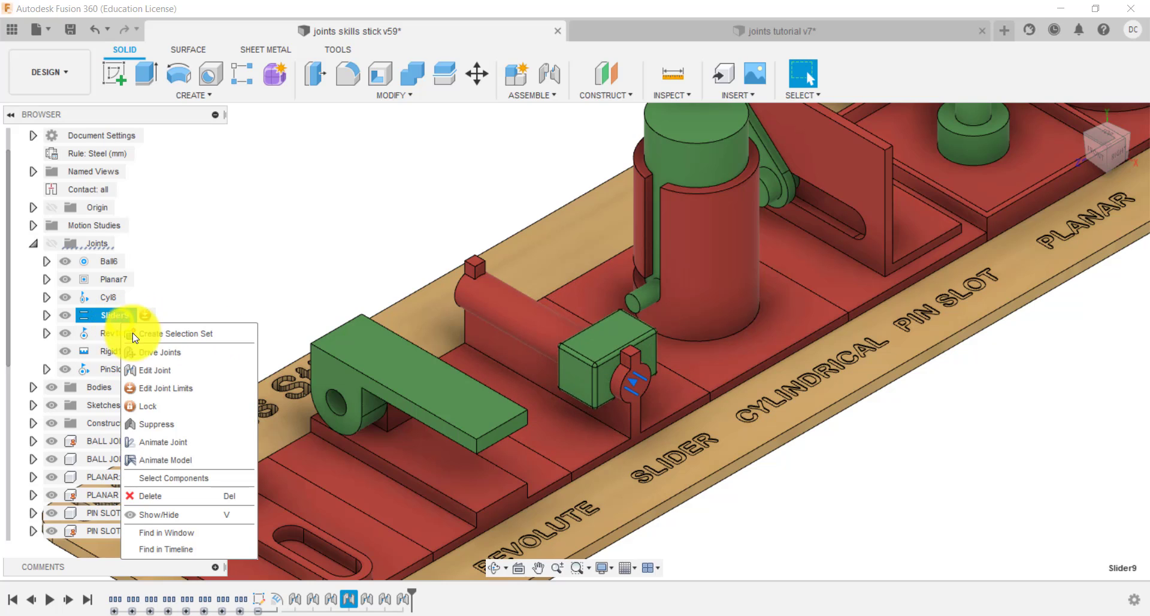
{"action": "left_click", "coordinate": [172, 388]}
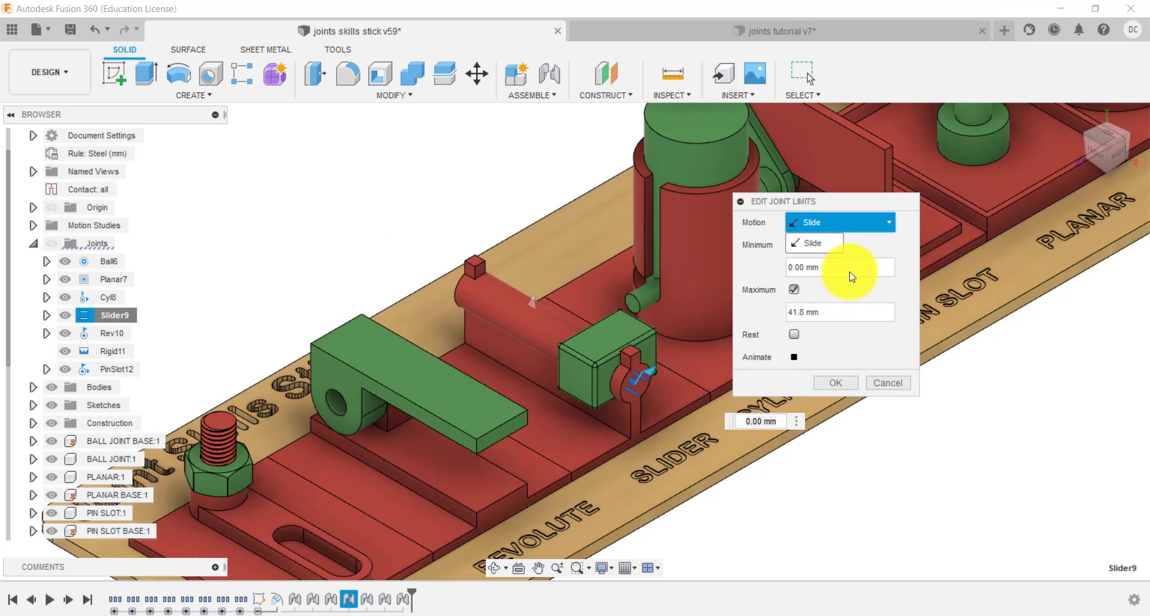
{"action": "left_click", "coordinate": [877, 237]}
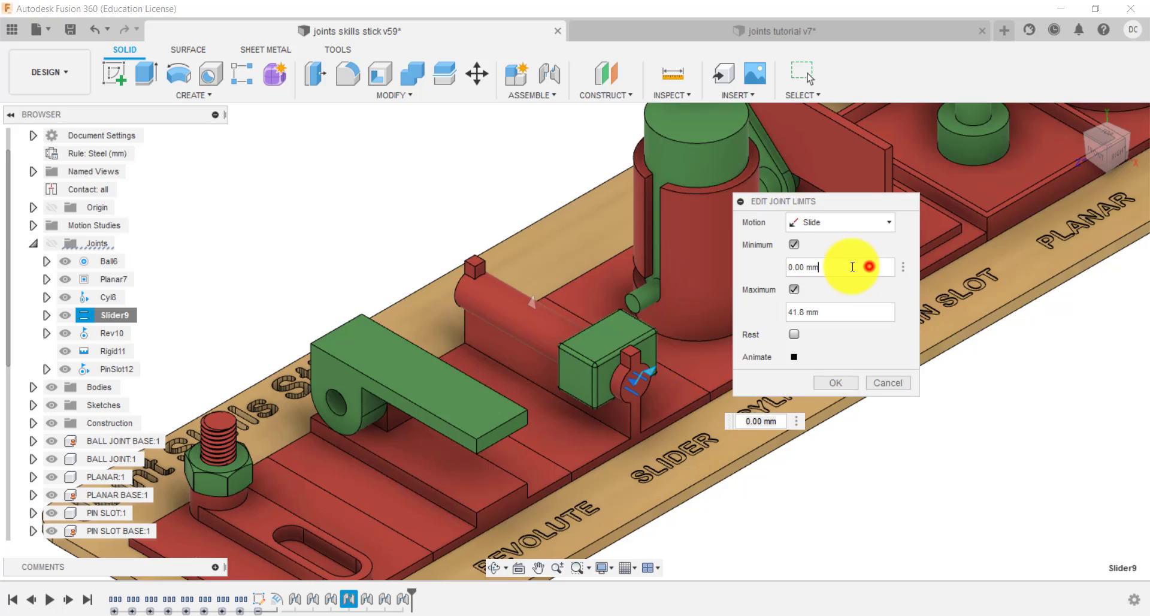
{"action": "double_click", "coordinate": [790, 266]}
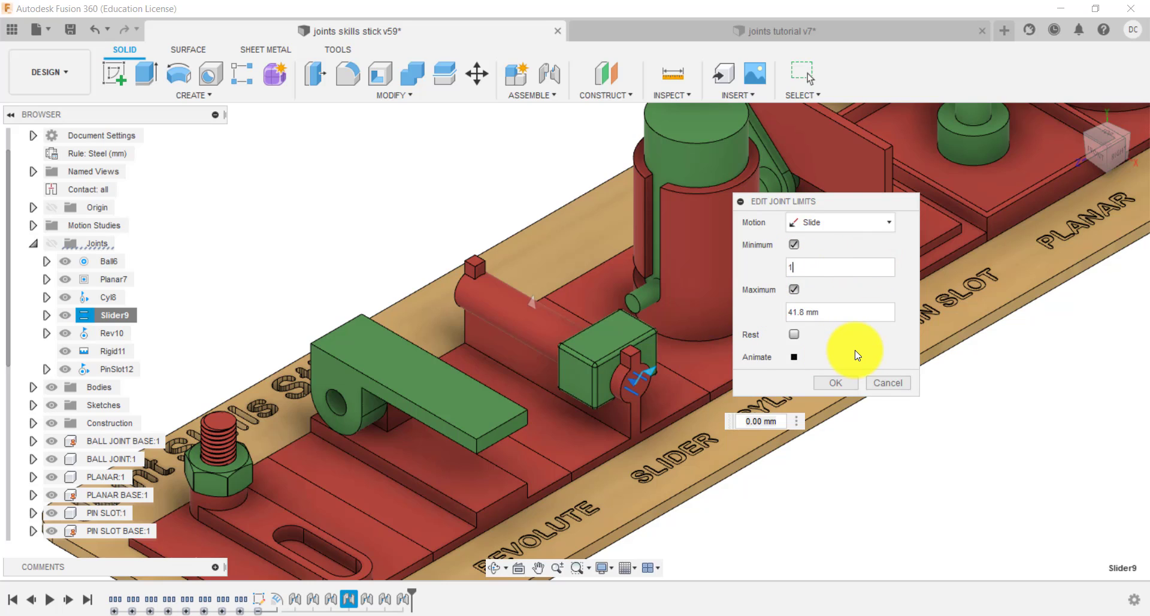
{"action": "left_click", "coordinate": [795, 356]}
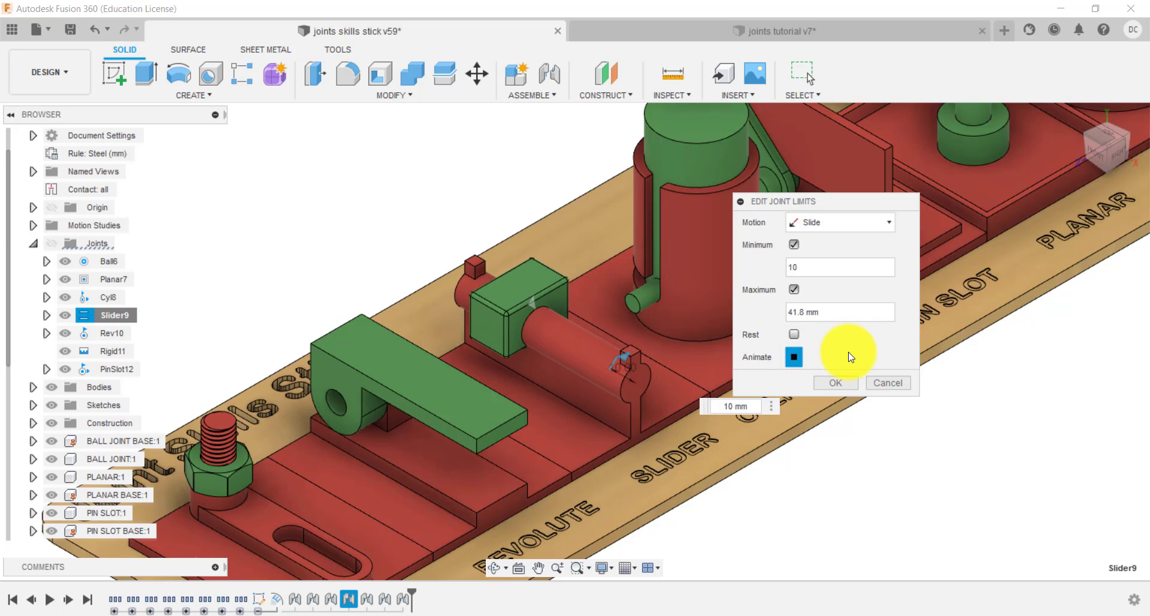
- Set the Slider9 minimum slide limit to 0 mm, and cancel the joint limits edit
{"action": "left_click", "coordinate": [808, 267]}
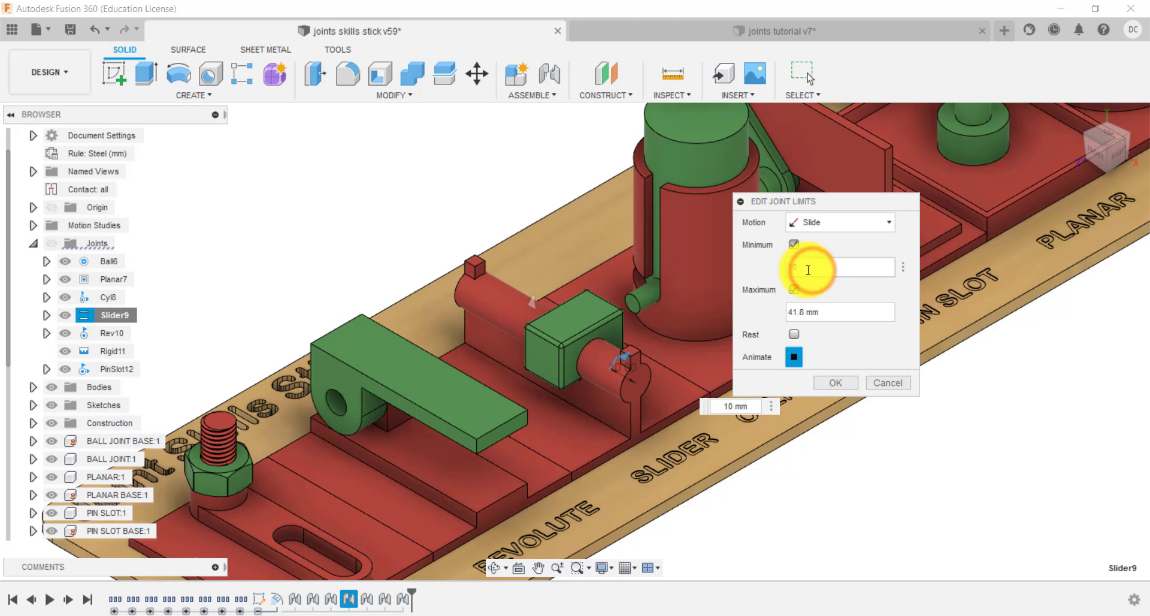
{"action": "type", "text": "0"}
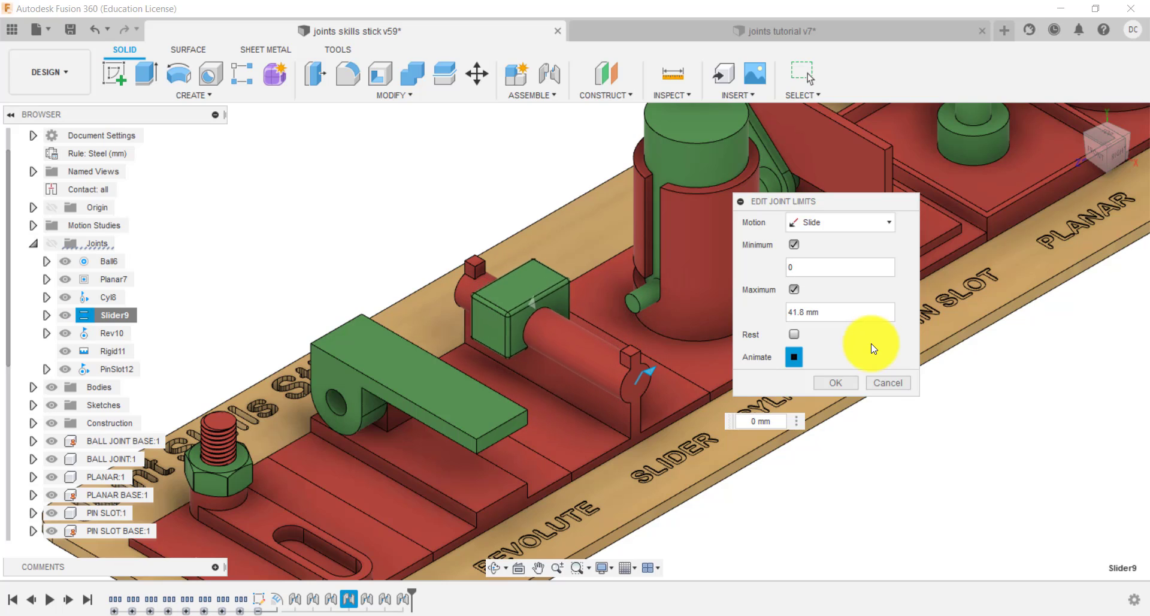
{"action": "left_click", "coordinate": [880, 381]}
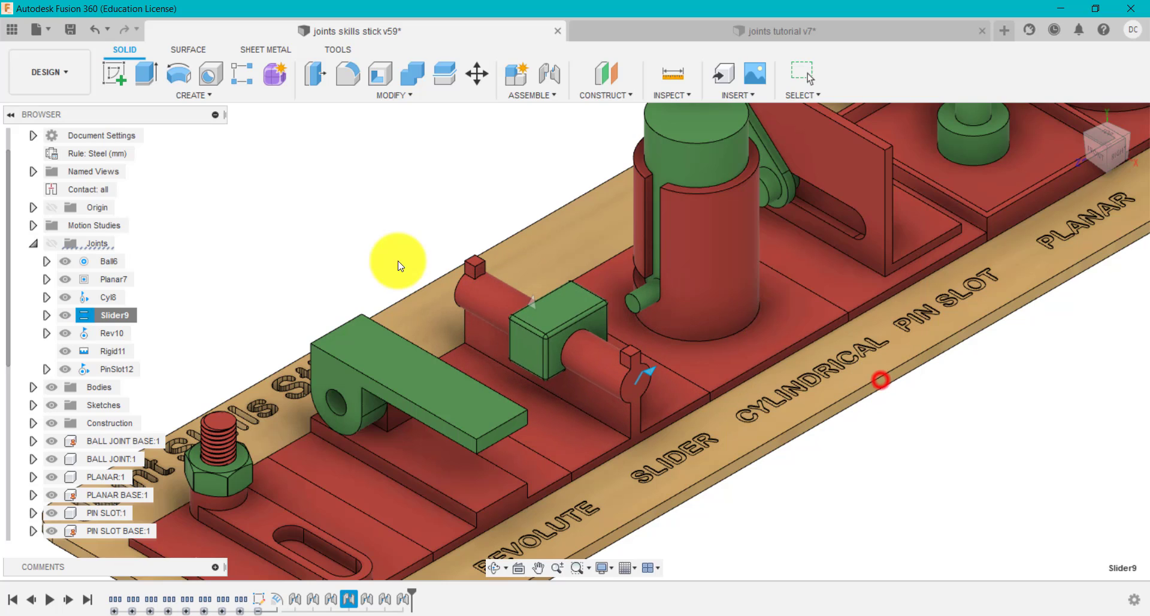
{"action": "left_click", "coordinate": [296, 236]}
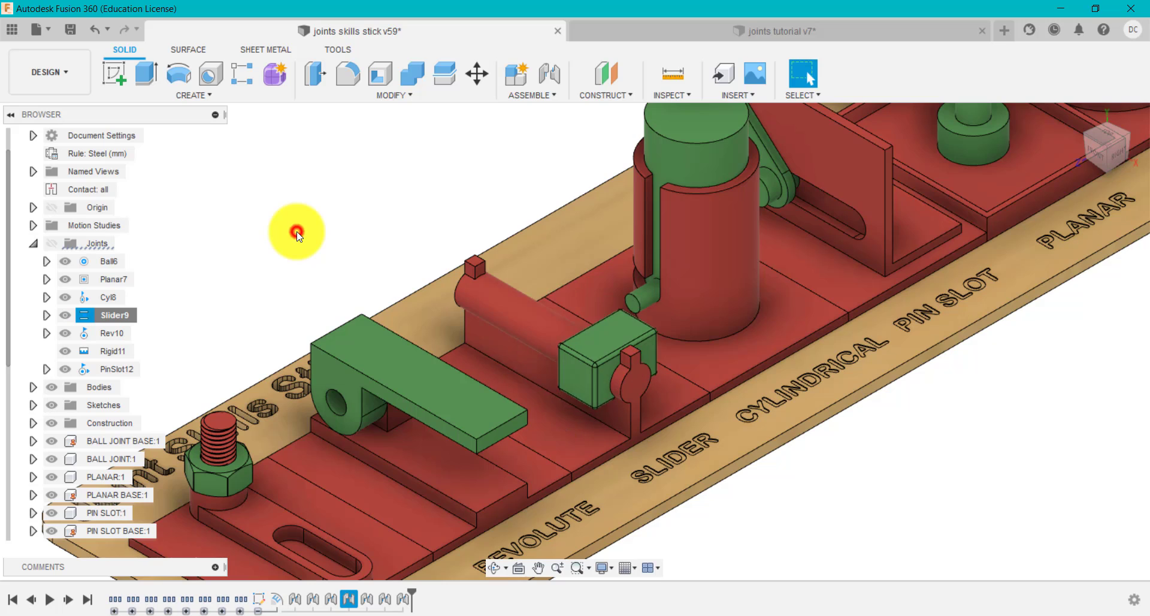
- Edit the Cyl8 joint limits, trying a minimum rotation of -55 degrees before turning off the rotation limits
{"action": "scroll", "coordinate": [295, 231], "scroll_direction": "down", "scroll_amount": 5}
{"action": "scroll", "coordinate": [483, 161], "scroll_direction": "up", "scroll_amount": 5}
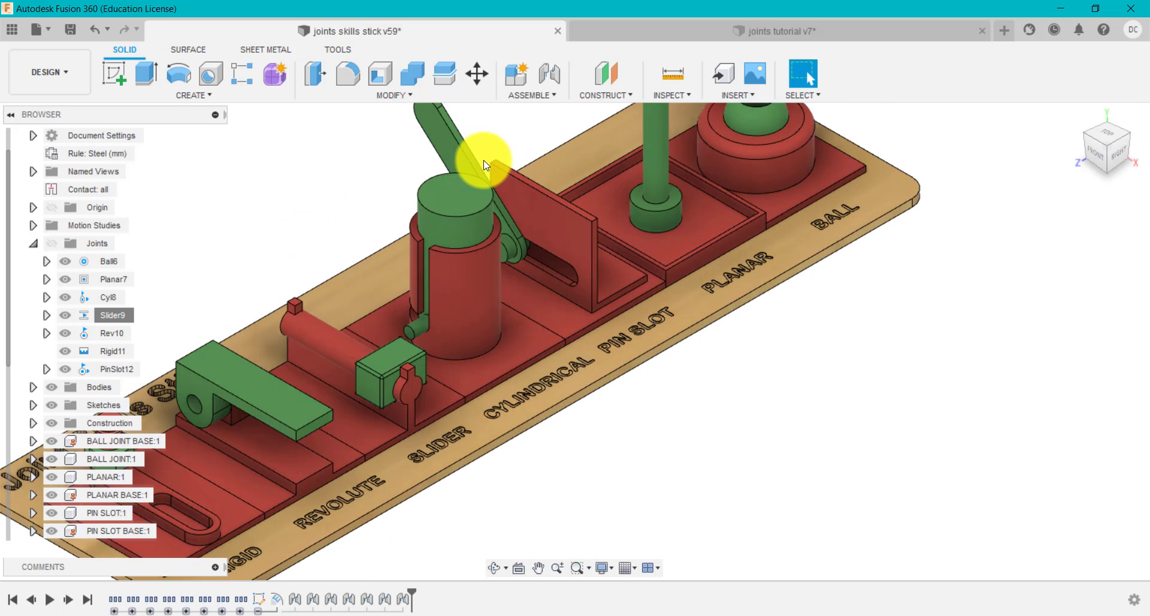
{"action": "right_click", "coordinate": [112, 297]}
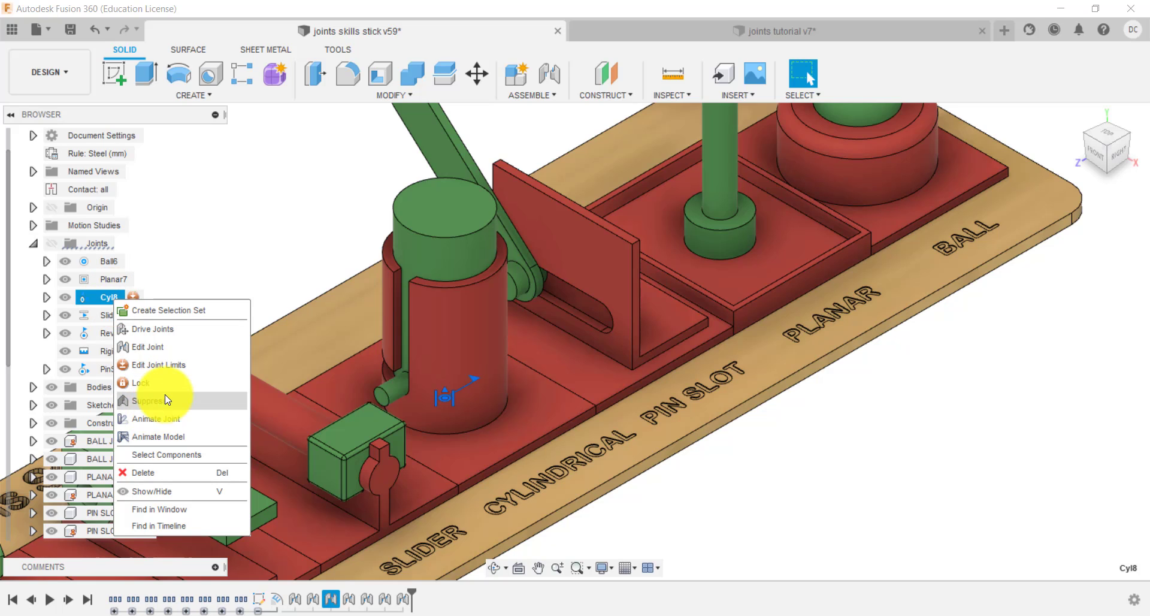
{"action": "left_click", "coordinate": [176, 366]}
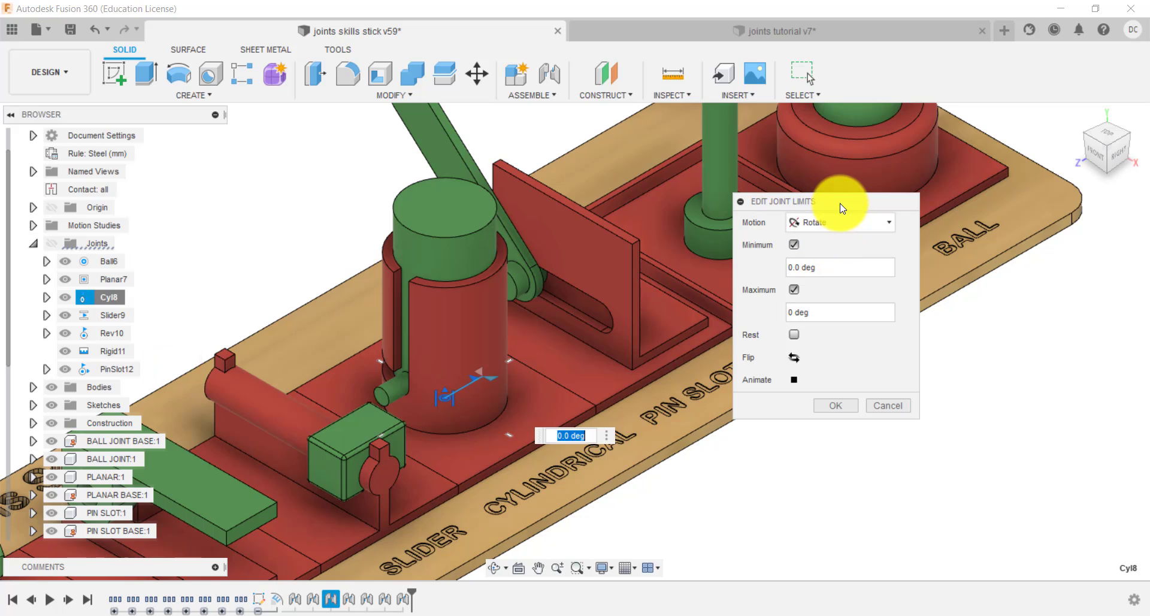
{"action": "left_click_drag", "start_coordinate": [844, 205], "coordinate": [919, 282]}
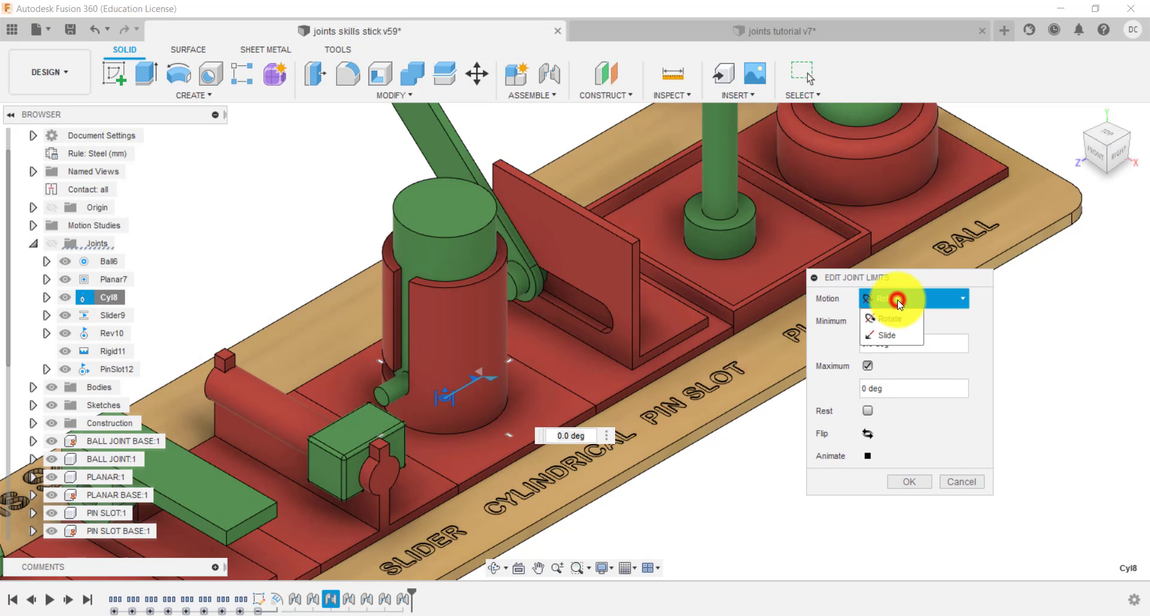
{"action": "left_click", "coordinate": [946, 318]}
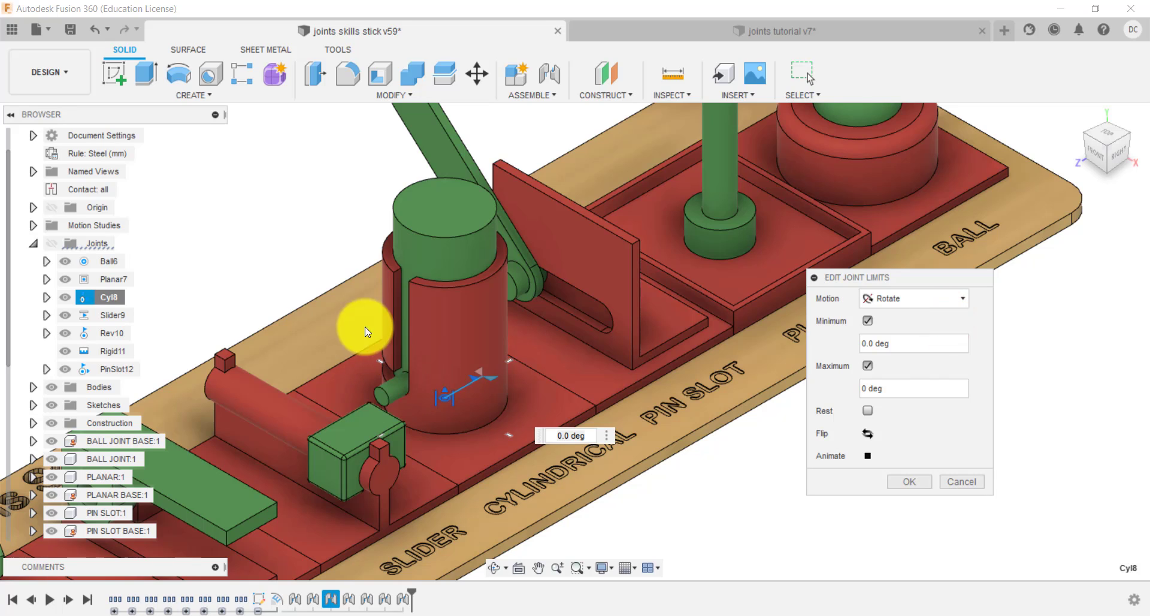
{"action": "left_click", "coordinate": [907, 345]}
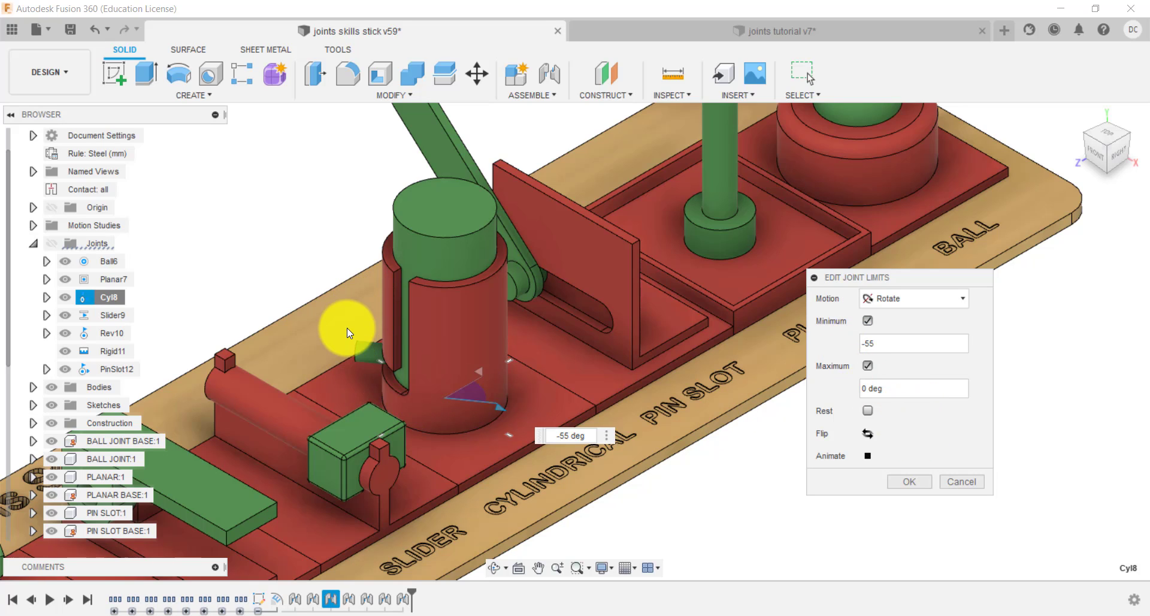
{"action": "left_click", "coordinate": [867, 322]}
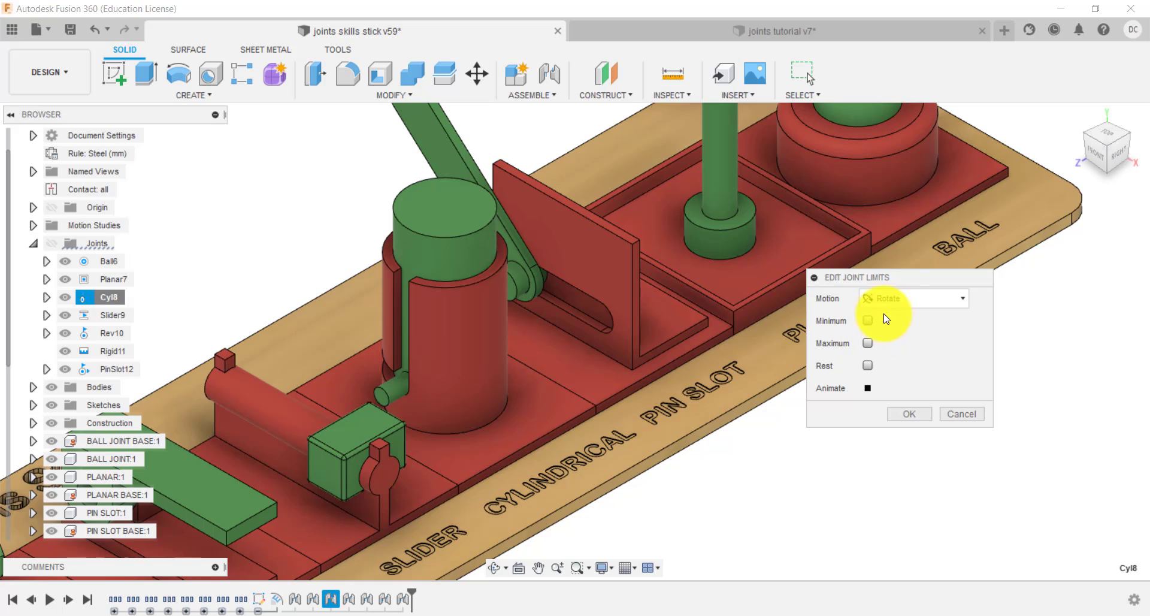
- Animate the Cyl8 joint's slide motion, try a minimum slide limit of 10 mm, and cancel the joint limits edit
{"action": "left_click", "coordinate": [894, 337]}
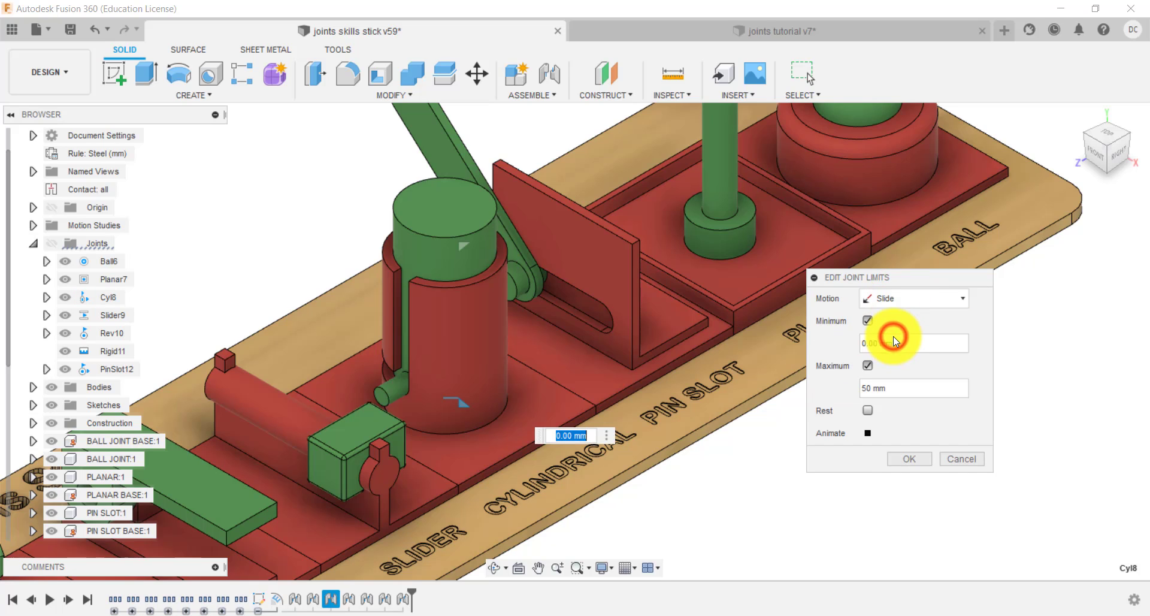
{"action": "left_click", "coordinate": [867, 433]}
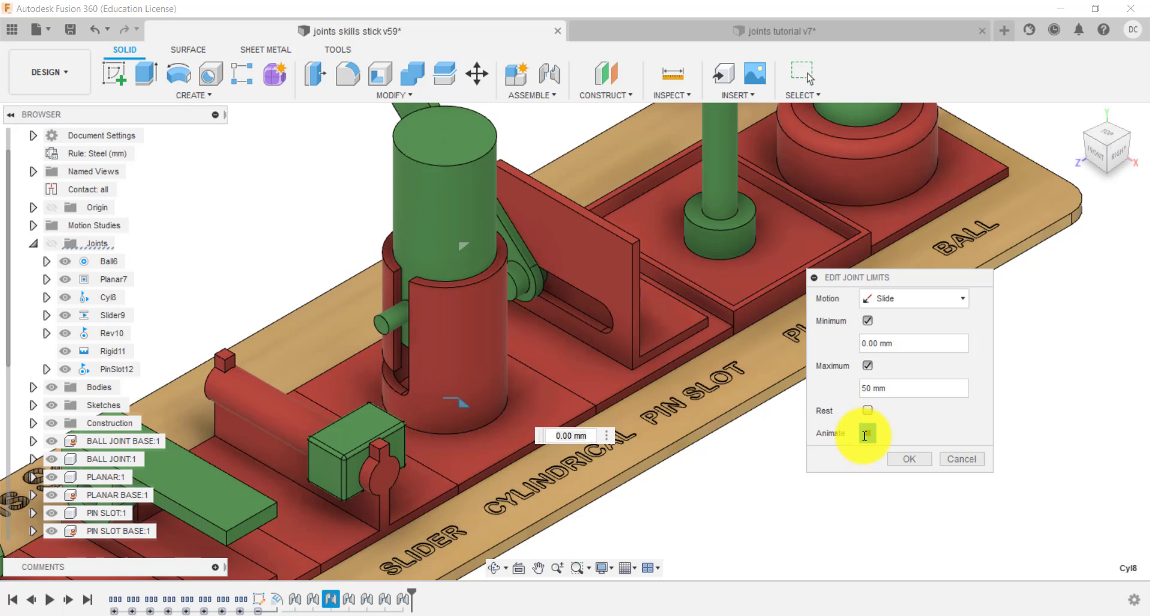
{"action": "left_click_drag", "start_coordinate": [900, 342], "coordinate": [860, 348]}
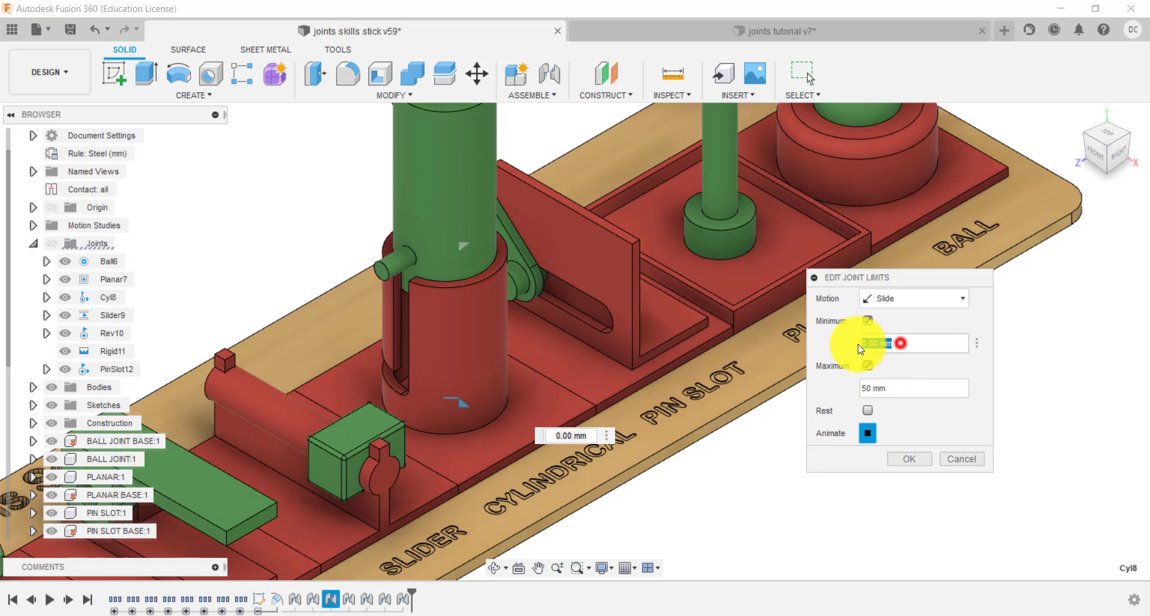
{"action": "type", "text": "10"}
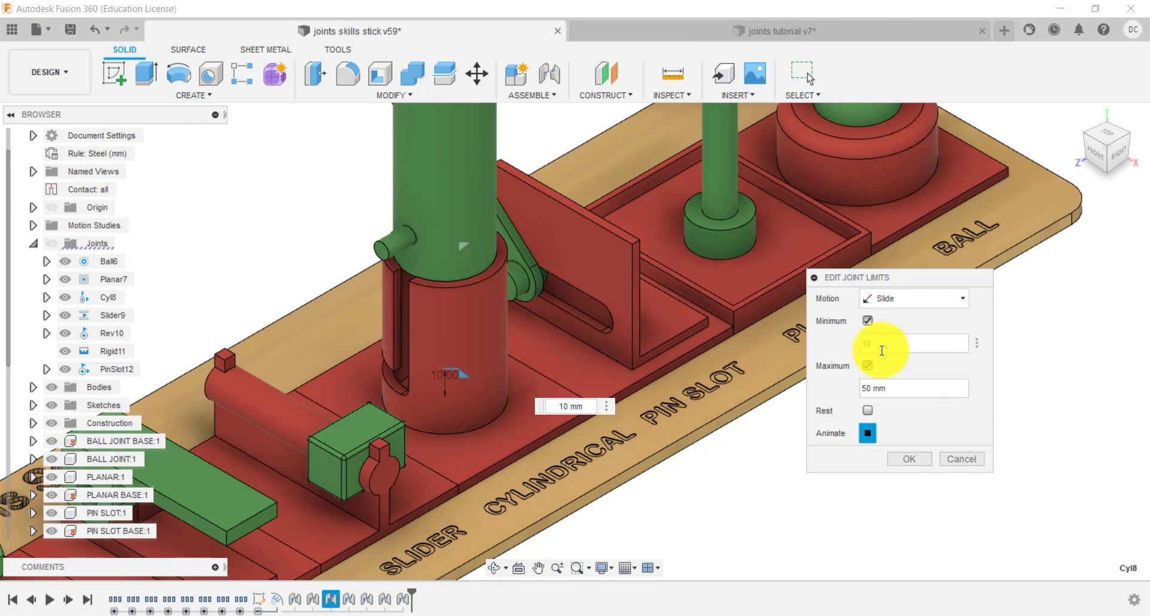
{"action": "left_click", "coordinate": [962, 459]}
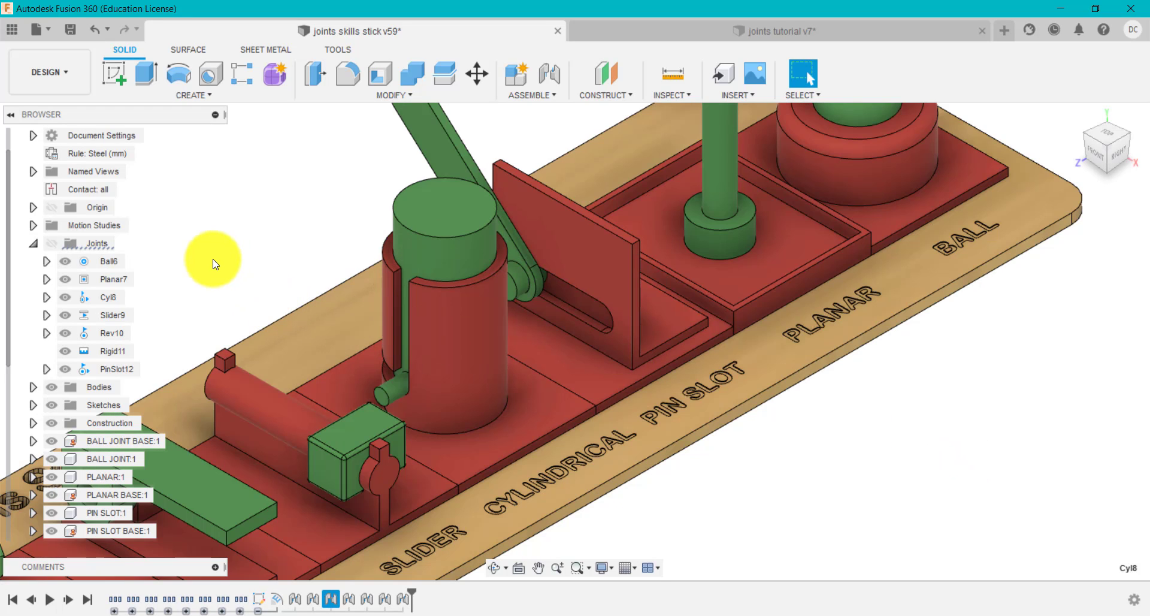
- Play the model animation for the PinSlot12 joint
{"action": "scroll", "coordinate": [214, 263], "scroll_direction": "down", "scroll_amount": 2}
{"action": "scroll", "coordinate": [505, 157], "scroll_direction": "up", "scroll_amount": 5}
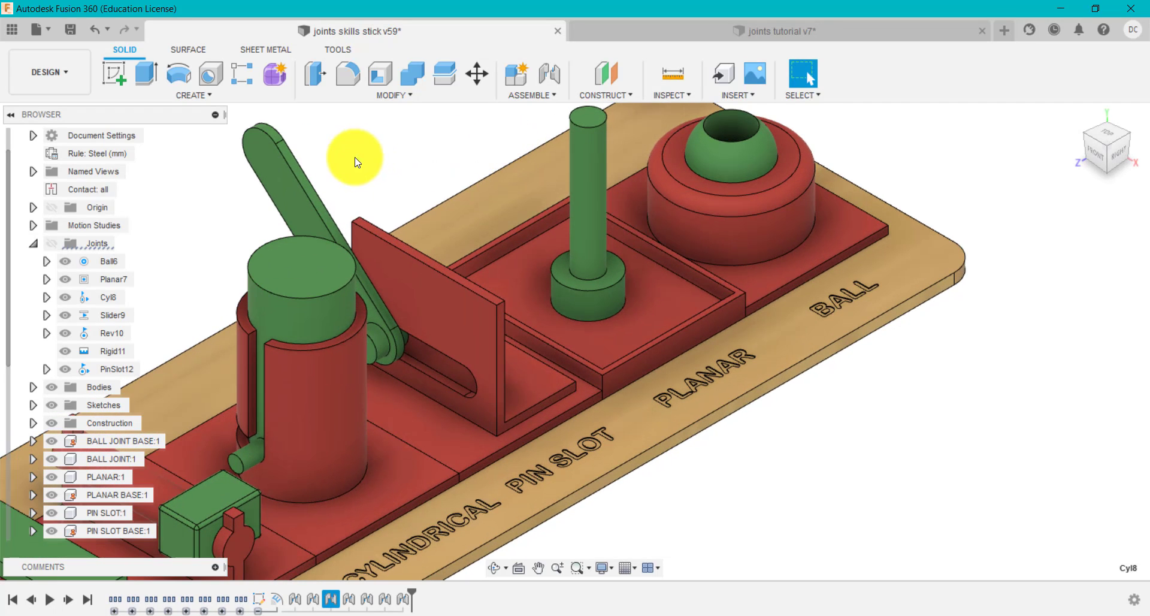
{"action": "right_click", "coordinate": [118, 370]}
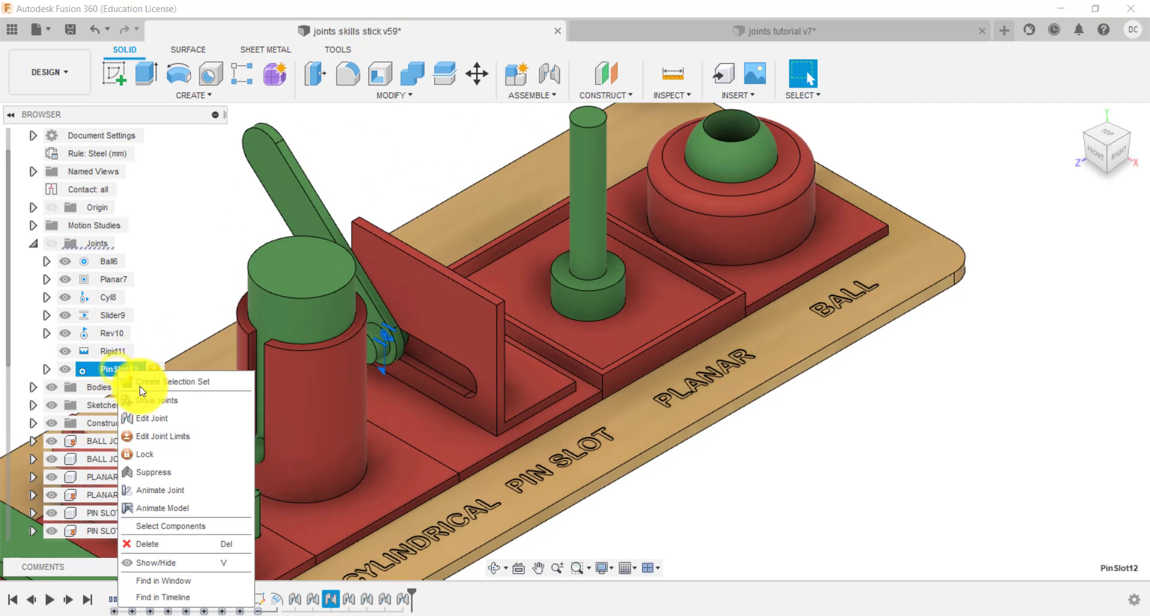
{"action": "left_click", "coordinate": [191, 509]}
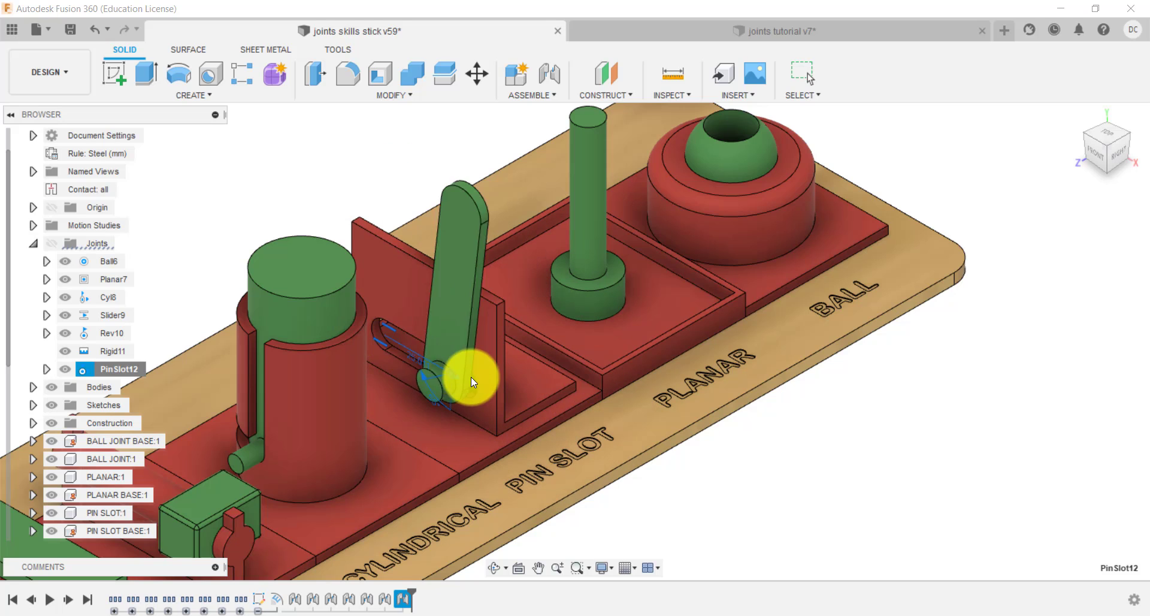
- Open the PinSlot12 joint limits and animate the green arm's rotation within its limits
{"action": "right_click", "coordinate": [126, 371]}
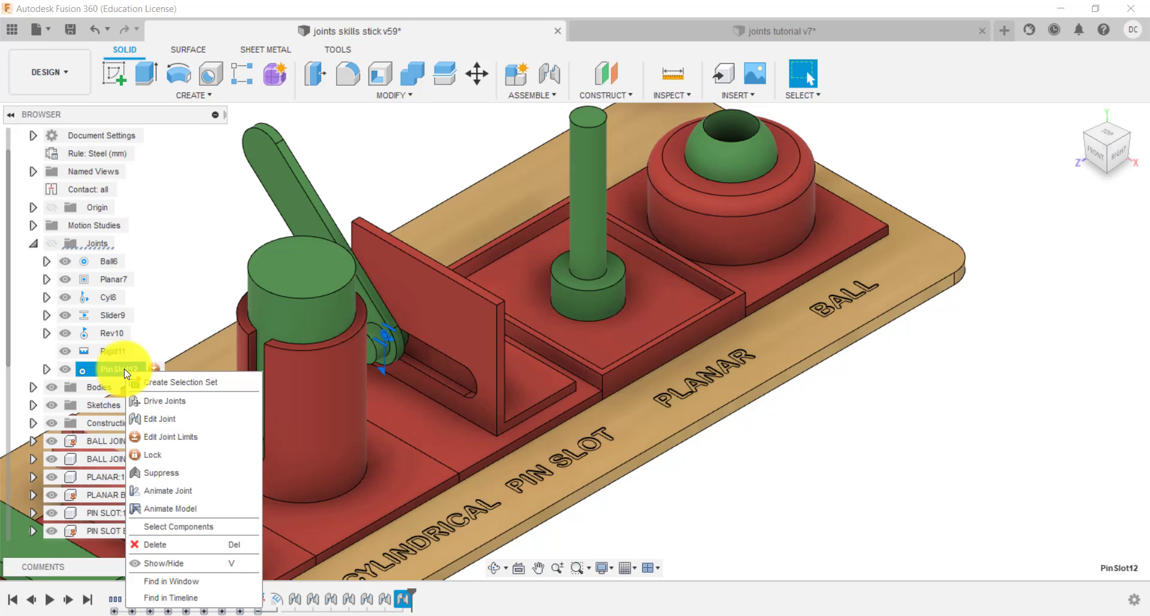
{"action": "left_click", "coordinate": [198, 442]}
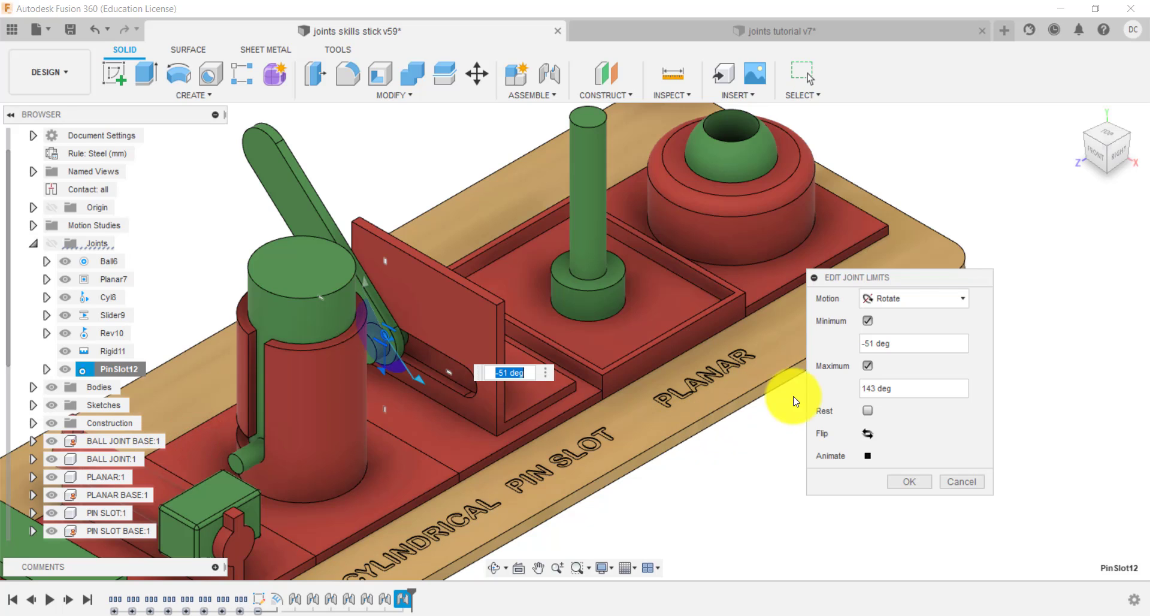
{"action": "left_click_drag", "start_coordinate": [897, 284], "coordinate": [814, 266]}
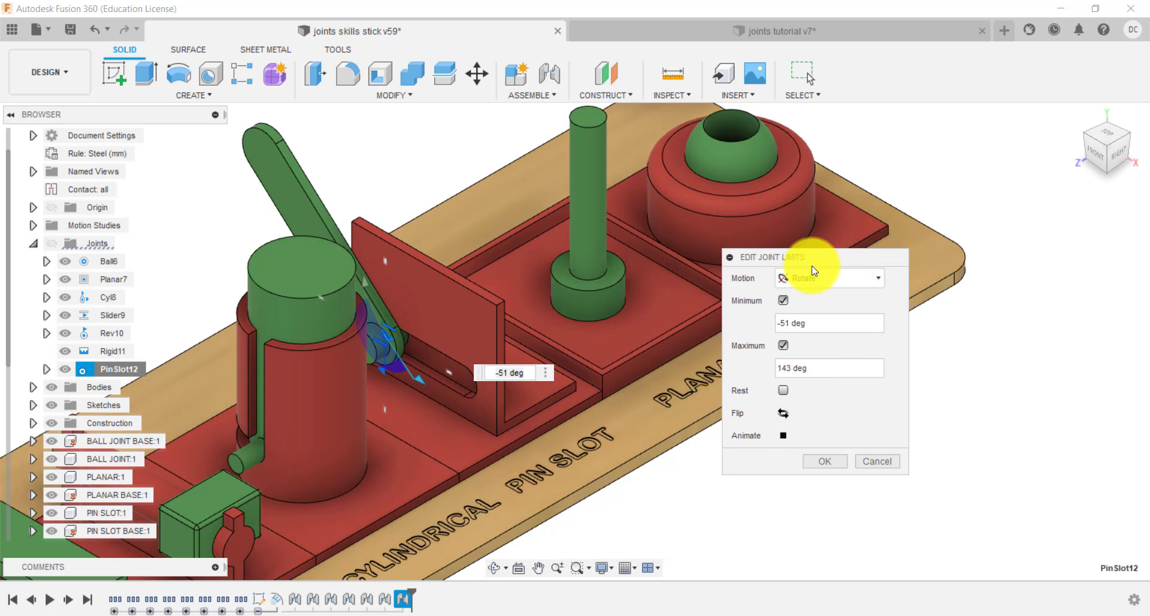
{"action": "left_click", "coordinate": [813, 278]}
{"action": "left_click", "coordinate": [821, 269]}
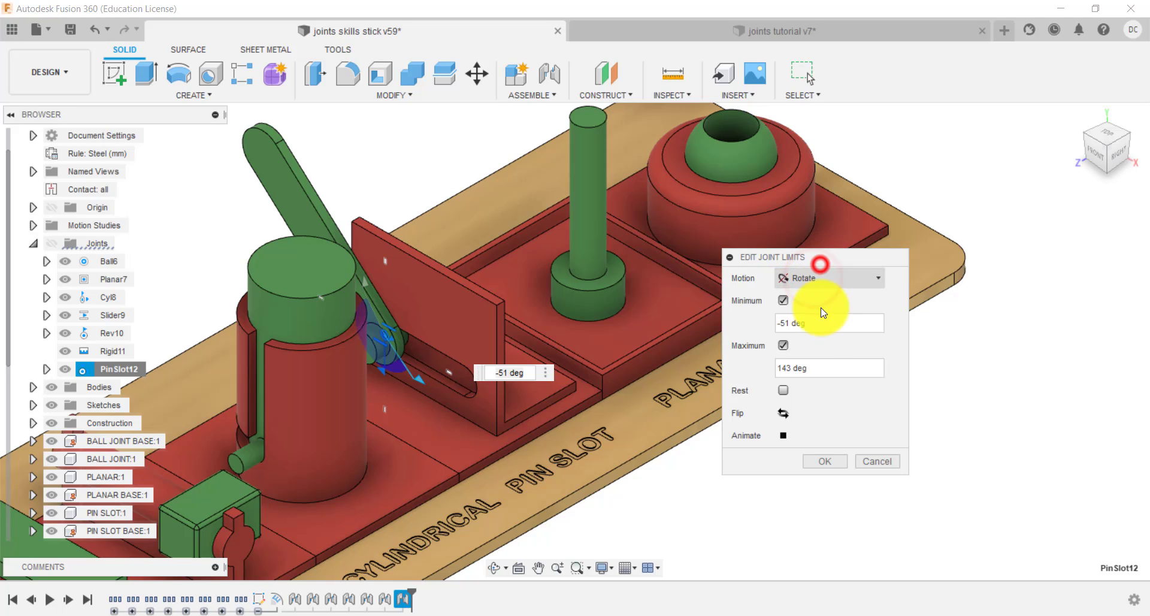
{"action": "left_click", "coordinate": [787, 438]}
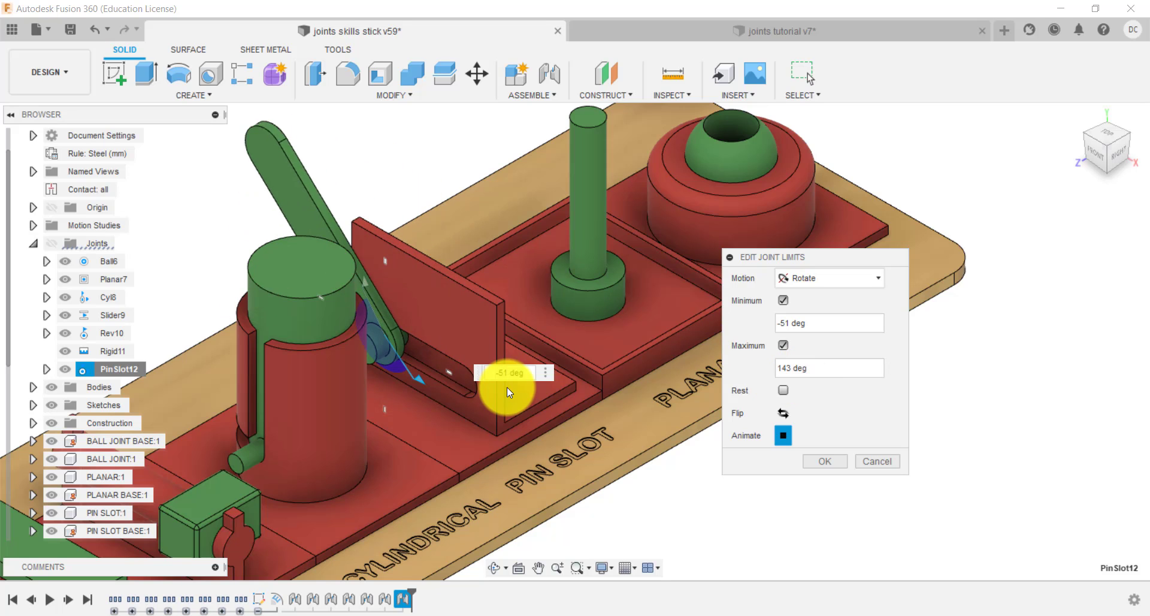
- Switch the PinSlot12 limits to slide motion, try a 10 mm maximum while animating, and cancel the edit
{"action": "left_click", "coordinate": [797, 278]}
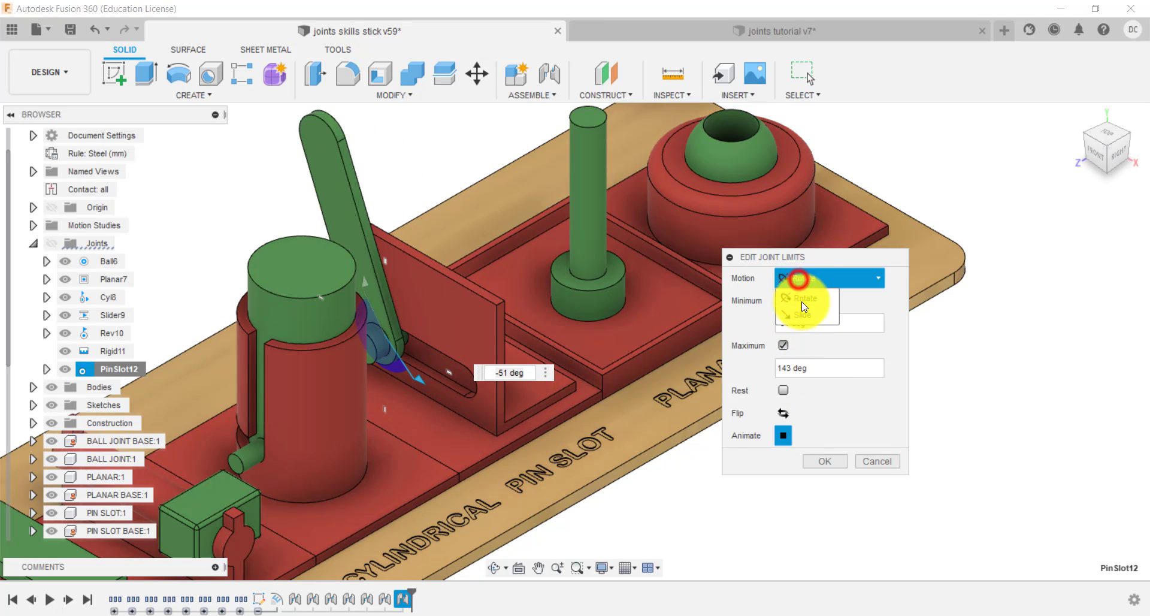
{"action": "left_click", "coordinate": [802, 313]}
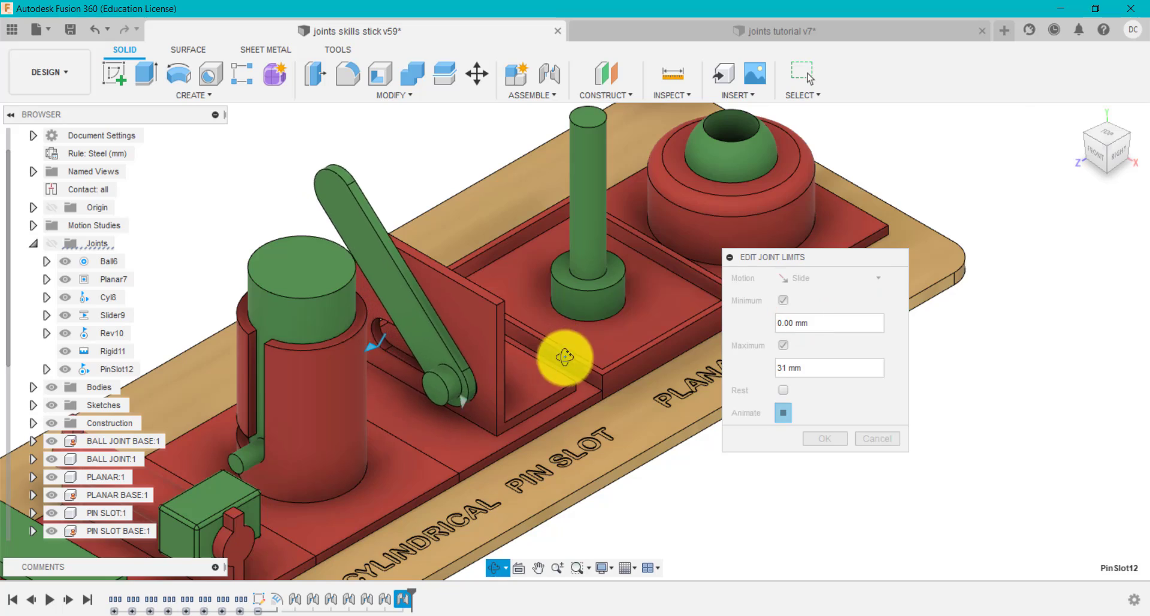
{"action": "middle_click_drag", "start_coordinate": [565, 351], "coordinate": [442, 361], "text": "shift"}
{"action": "scroll", "coordinate": [596, 210], "scroll_direction": "up", "scroll_amount": 5}
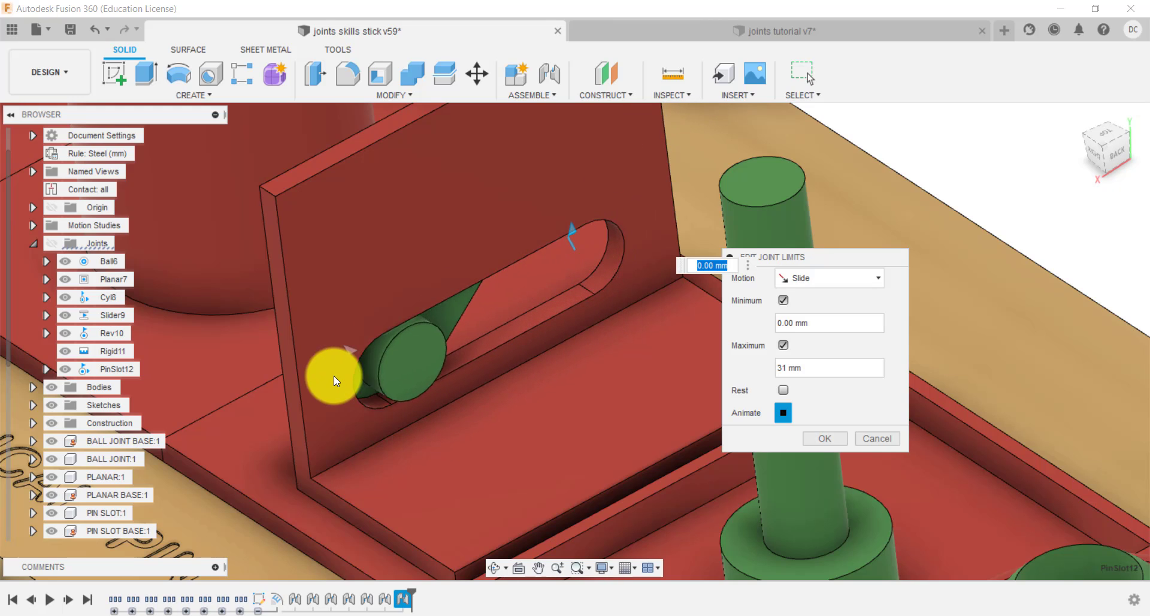
{"action": "double_click", "coordinate": [809, 367]}
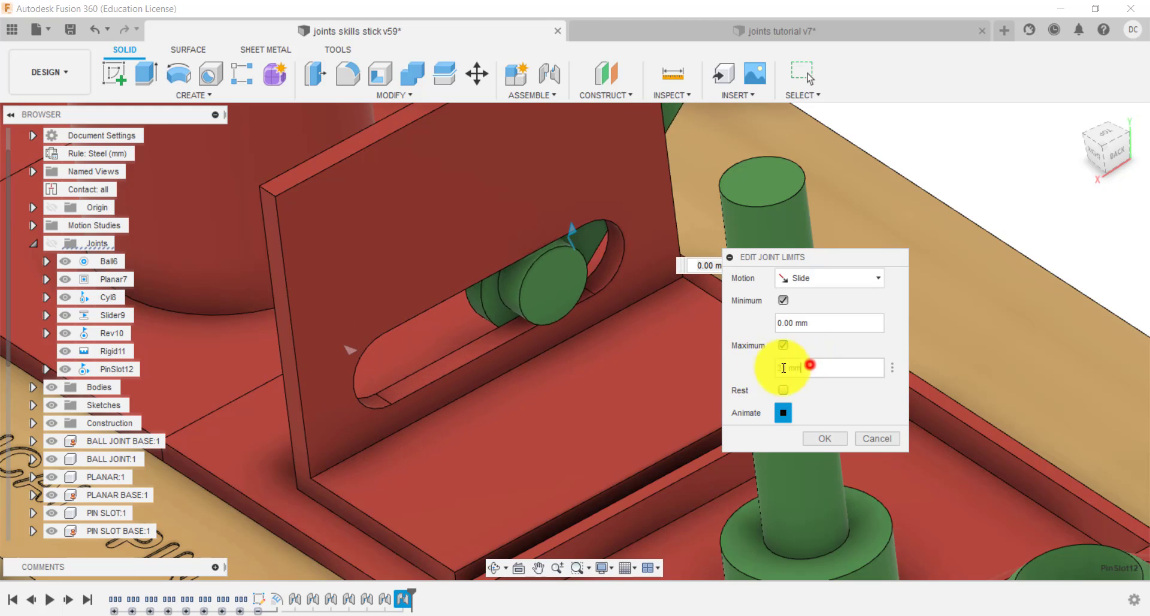
{"action": "type", "text": "10"}
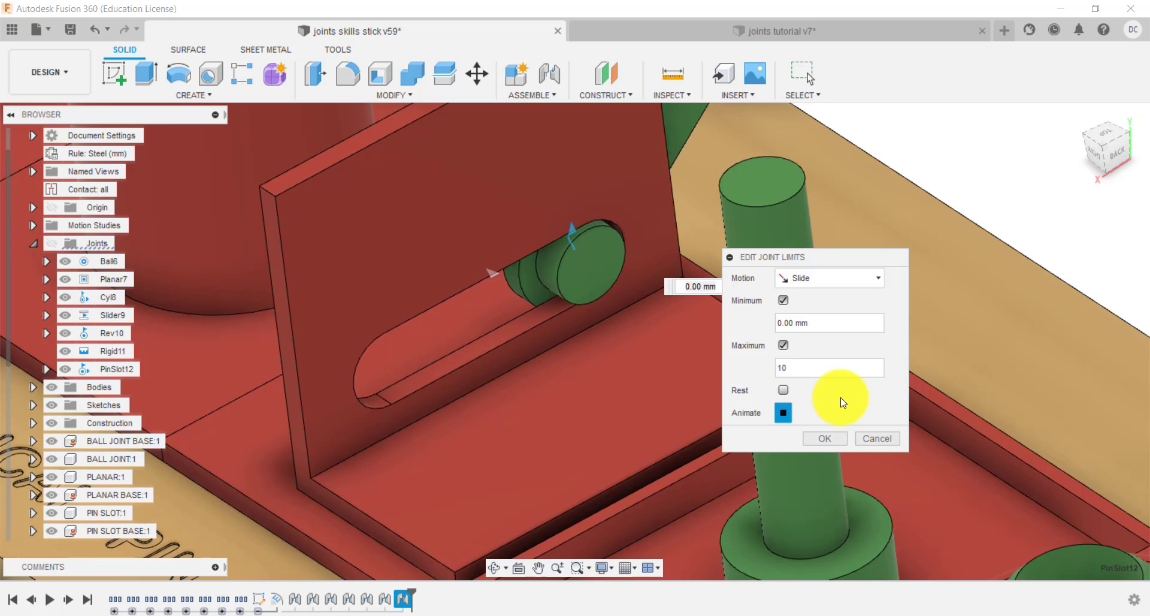
{"action": "left_click", "coordinate": [870, 442]}
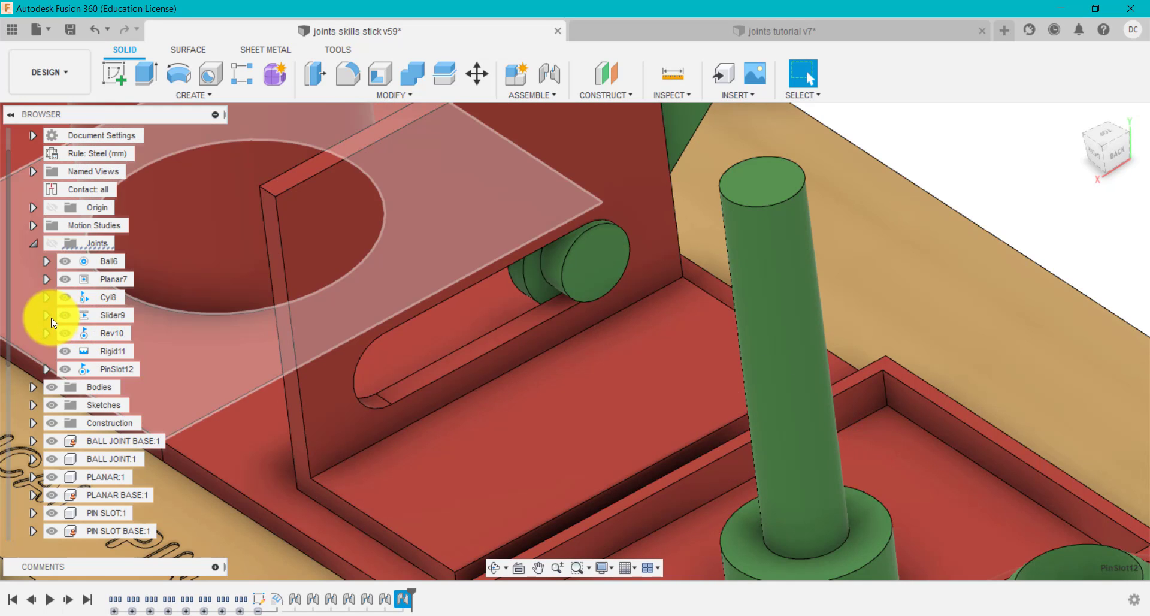
- Expand the PinSlot12 joint's degrees of freedom and lock its Distance
{"action": "left_click", "coordinate": [48, 314]}
{"action": "left_click", "coordinate": [46, 315]}
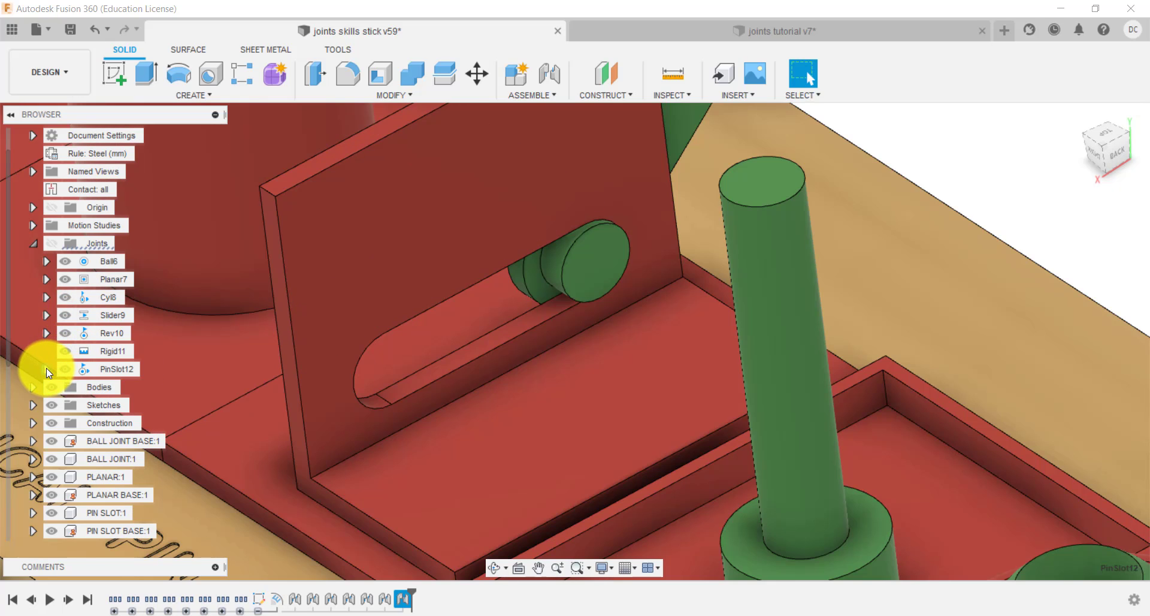
{"action": "left_click", "coordinate": [46, 369]}
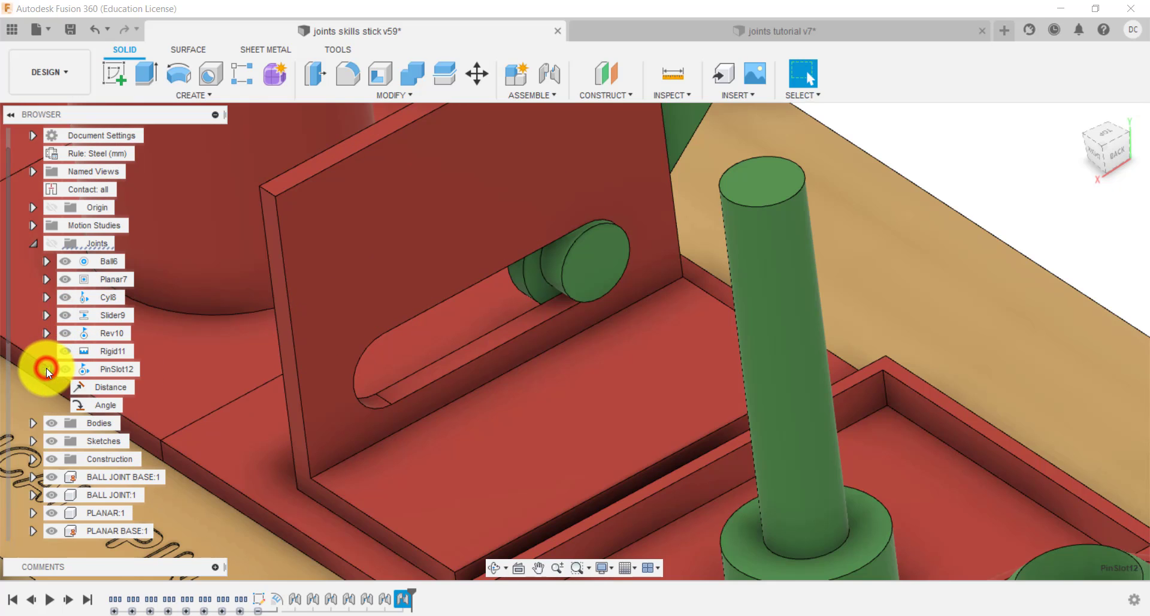
{"action": "left_click", "coordinate": [141, 387]}
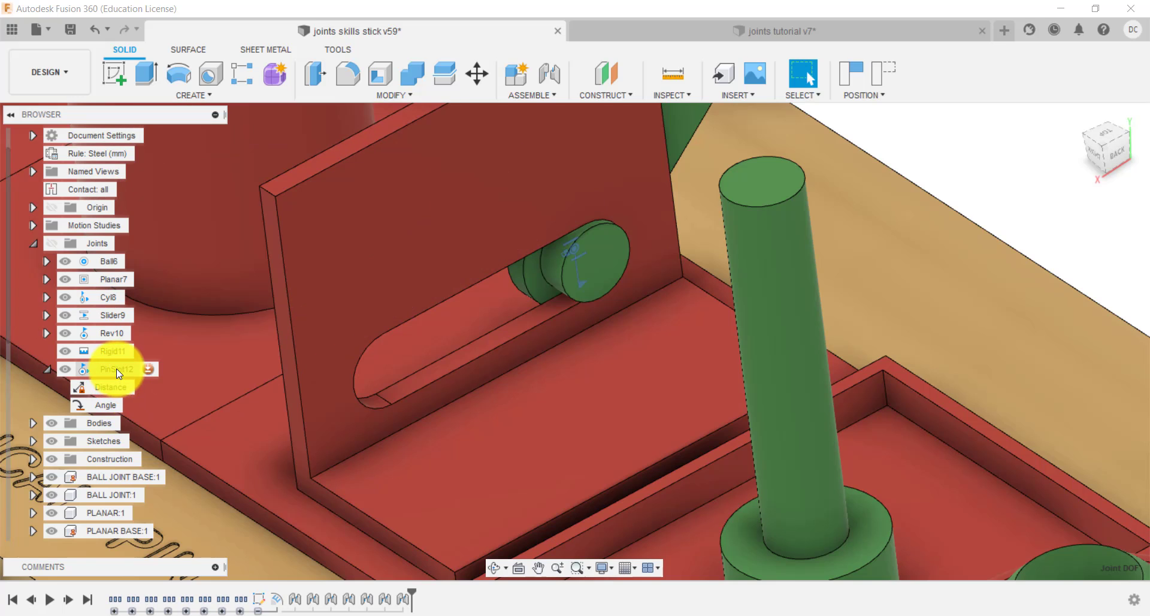
- Play the PinSlot12 model animation with its Distance locked
{"action": "right_click", "coordinate": [115, 367]}
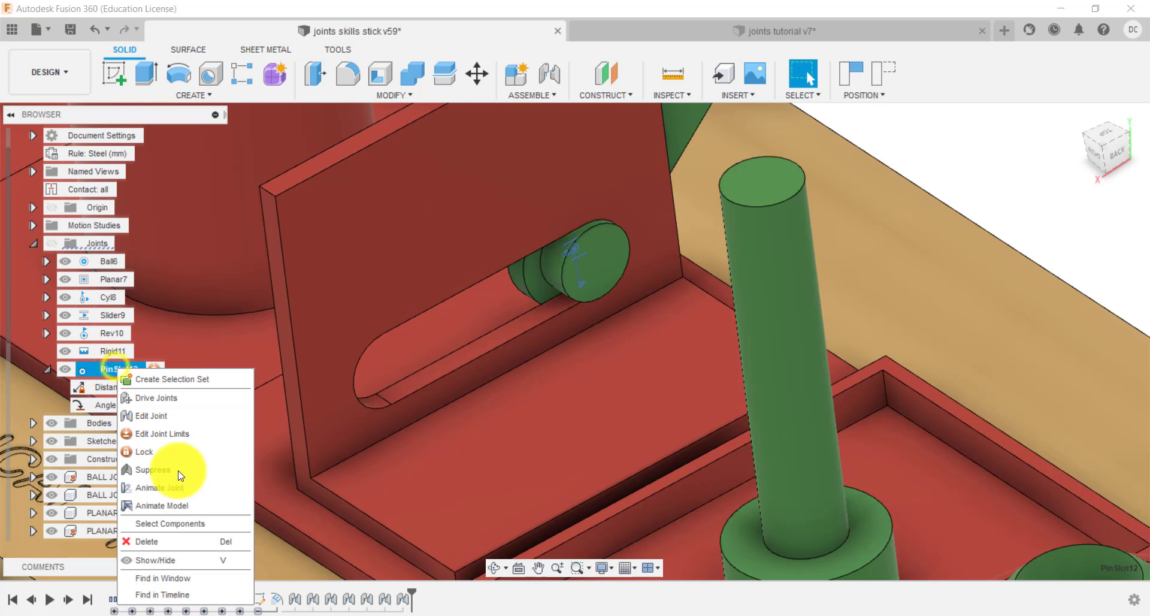
{"action": "left_click", "coordinate": [189, 505]}
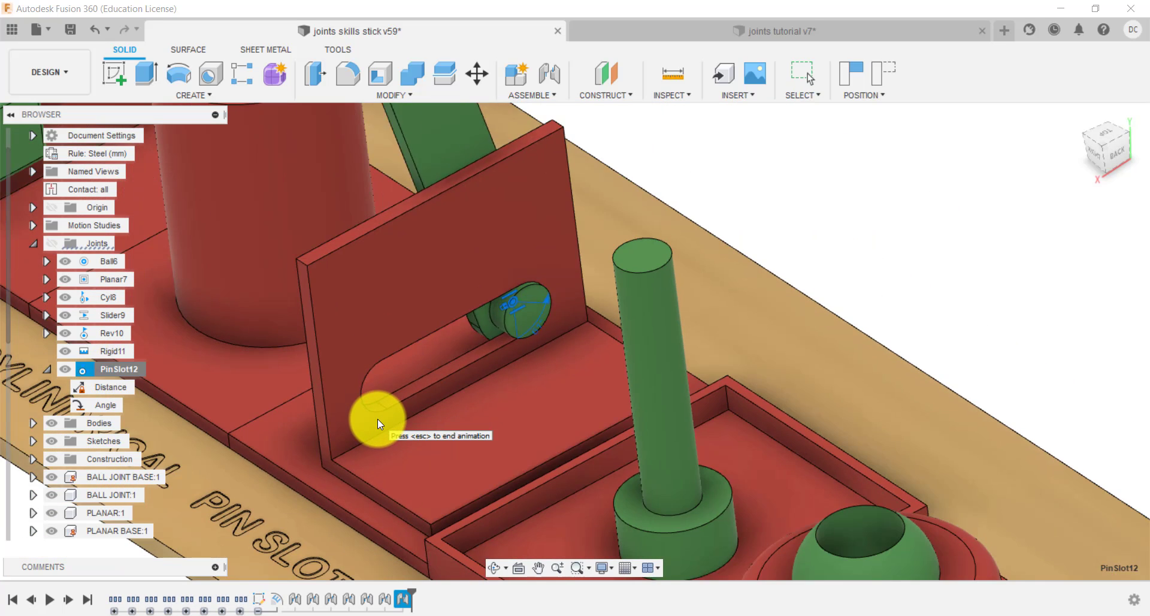
{"action": "scroll", "coordinate": [377, 419], "scroll_direction": "down", "scroll_amount": 5}
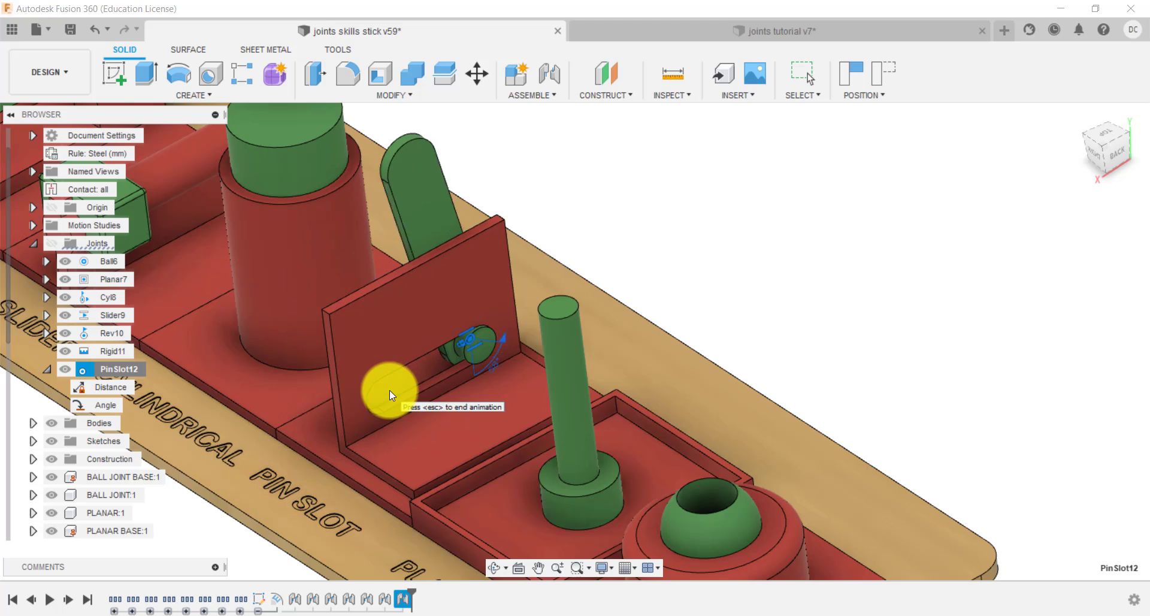
- Unlock the PinSlot12 joint's Distance and lock its Angle
{"action": "left_click", "coordinate": [117, 387]}
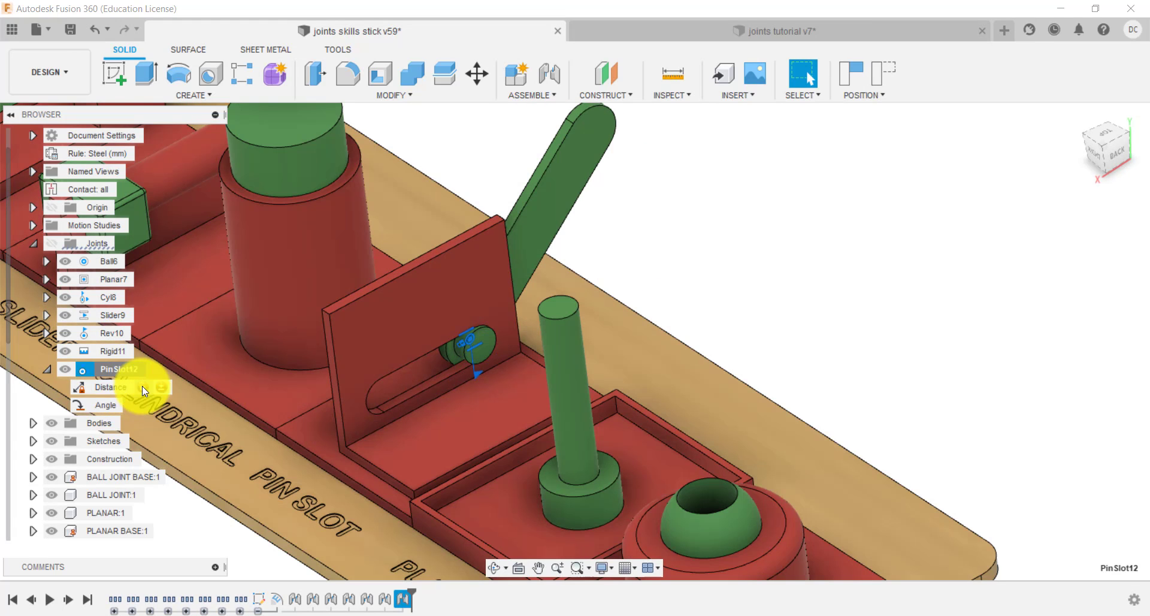
{"action": "left_click", "coordinate": [146, 386]}
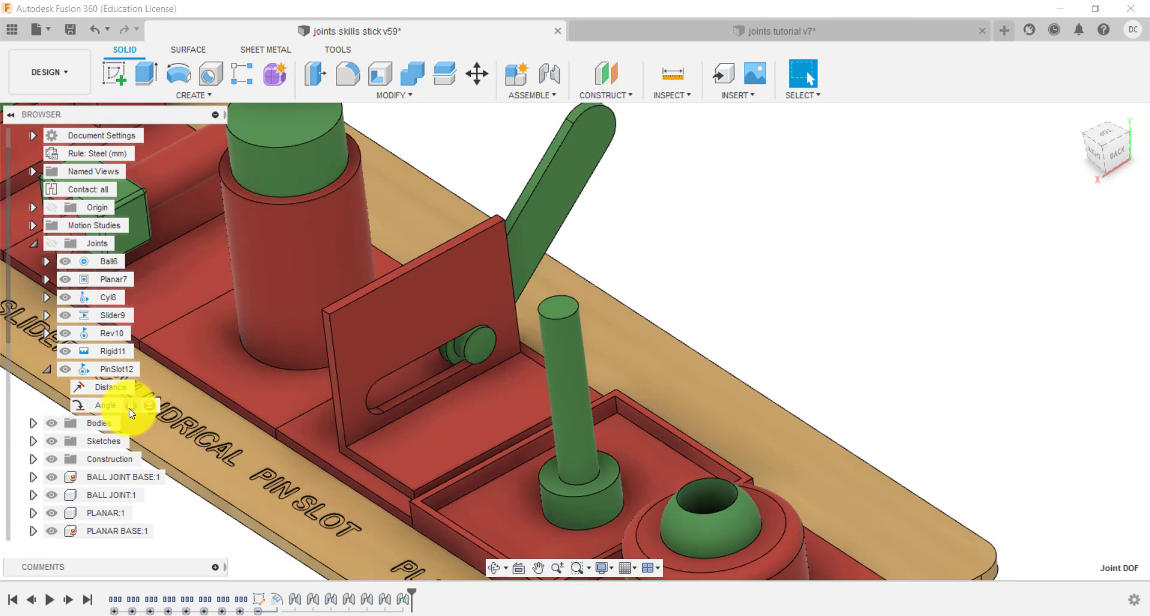
{"action": "left_click", "coordinate": [131, 406]}
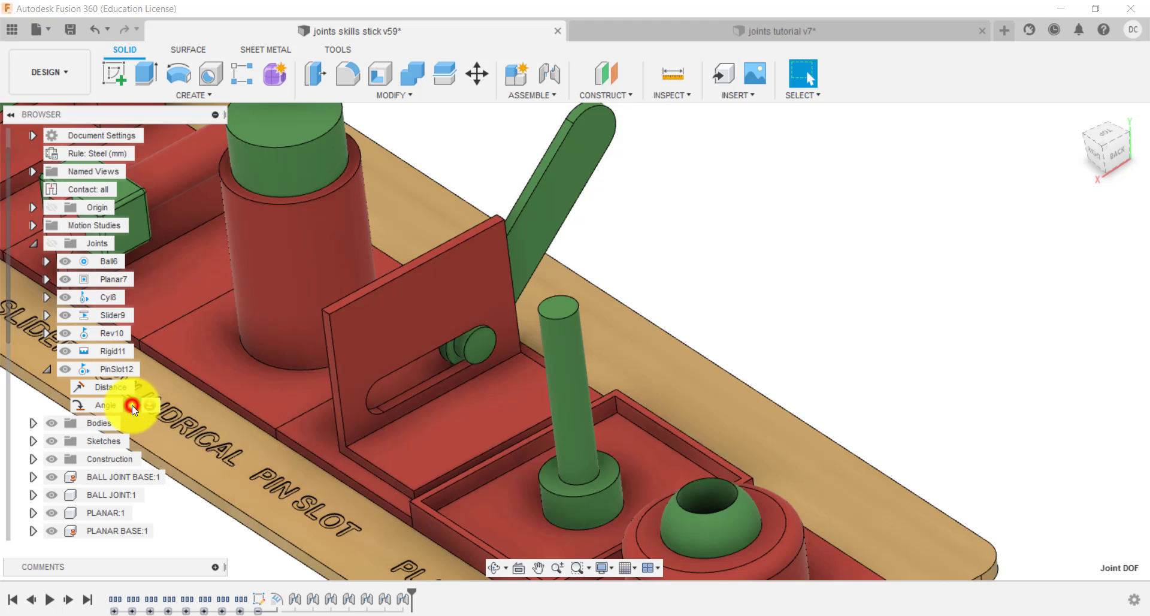
- Play the PinSlot12 model animation with its Angle locked, and end it
{"action": "right_click", "coordinate": [125, 372]}
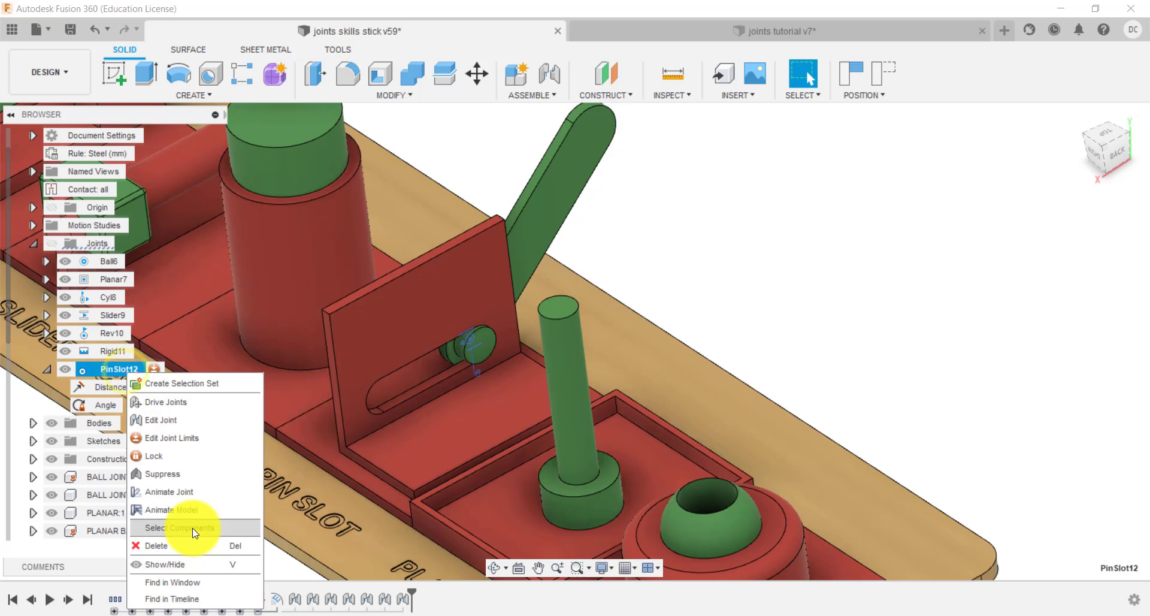
{"action": "left_click", "coordinate": [190, 510]}
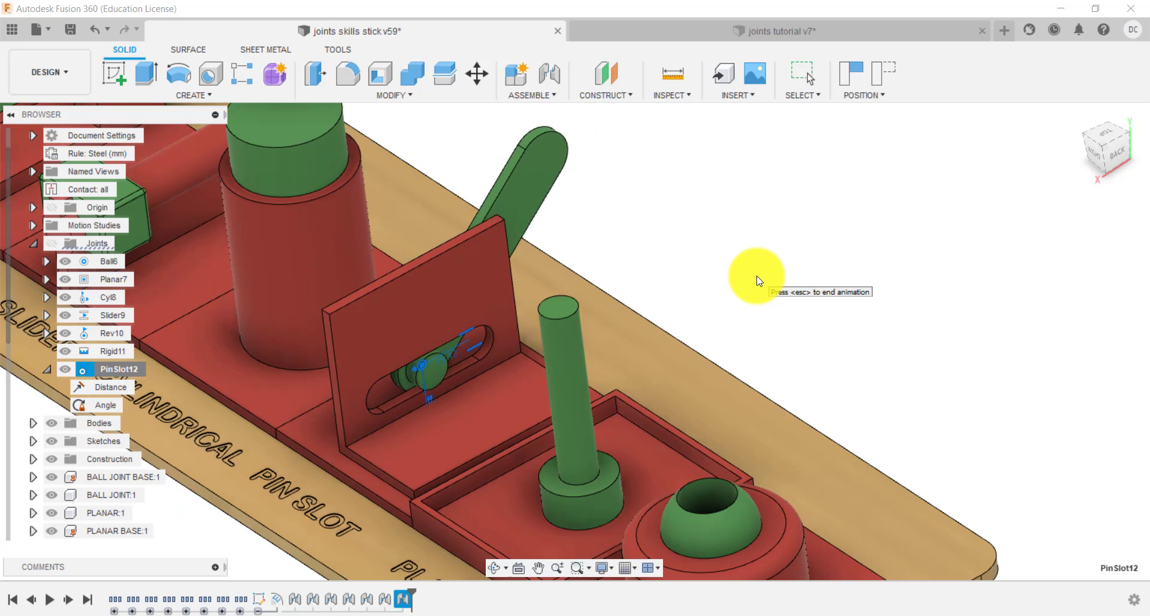
{"action": "key", "text": "Escape"}
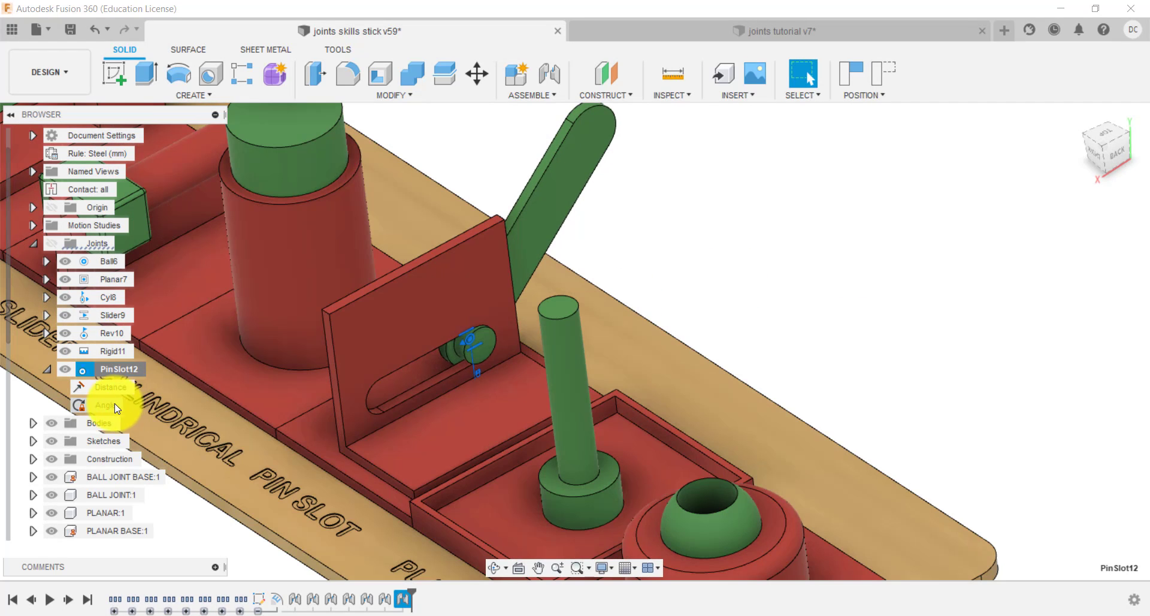
- Unlock the PinSlot12 joint's Angle and collapse its degrees of freedom
{"action": "left_click", "coordinate": [132, 406]}
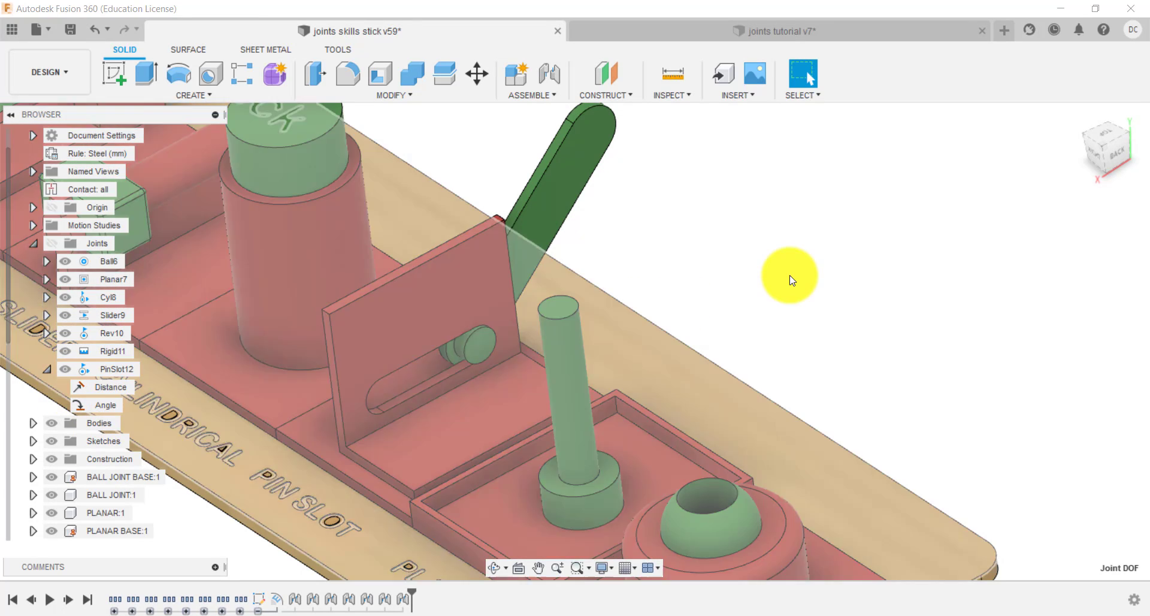
{"action": "left_click", "coordinate": [790, 275]}
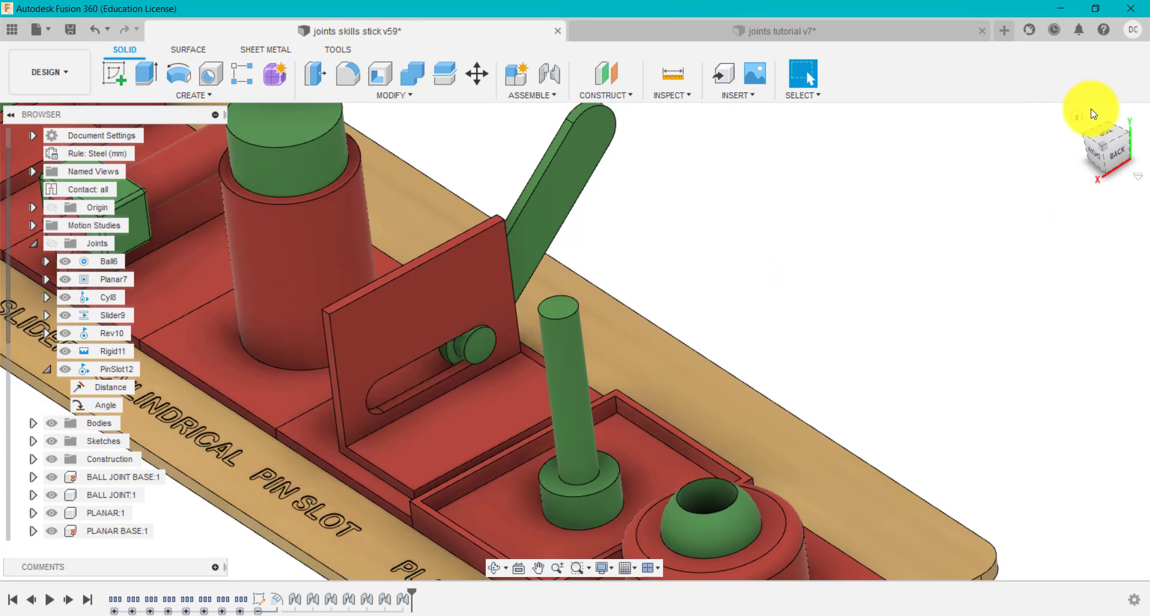
{"action": "left_click", "coordinate": [1081, 120]}
{"action": "scroll", "coordinate": [749, 254], "scroll_direction": "up", "scroll_amount": 4}
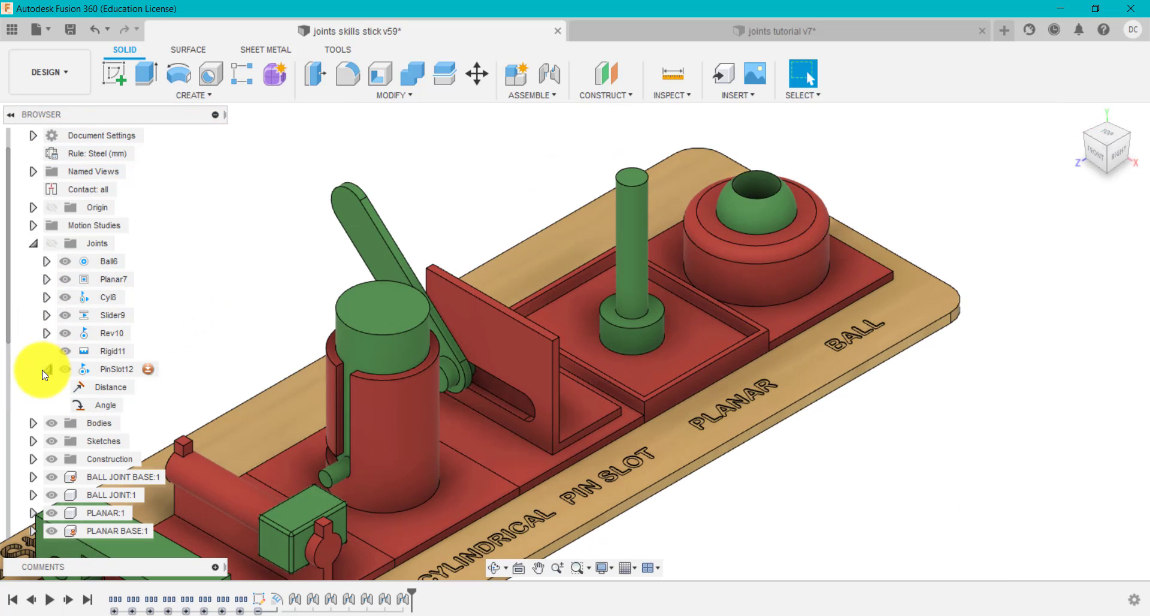
{"action": "left_click", "coordinate": [45, 371]}
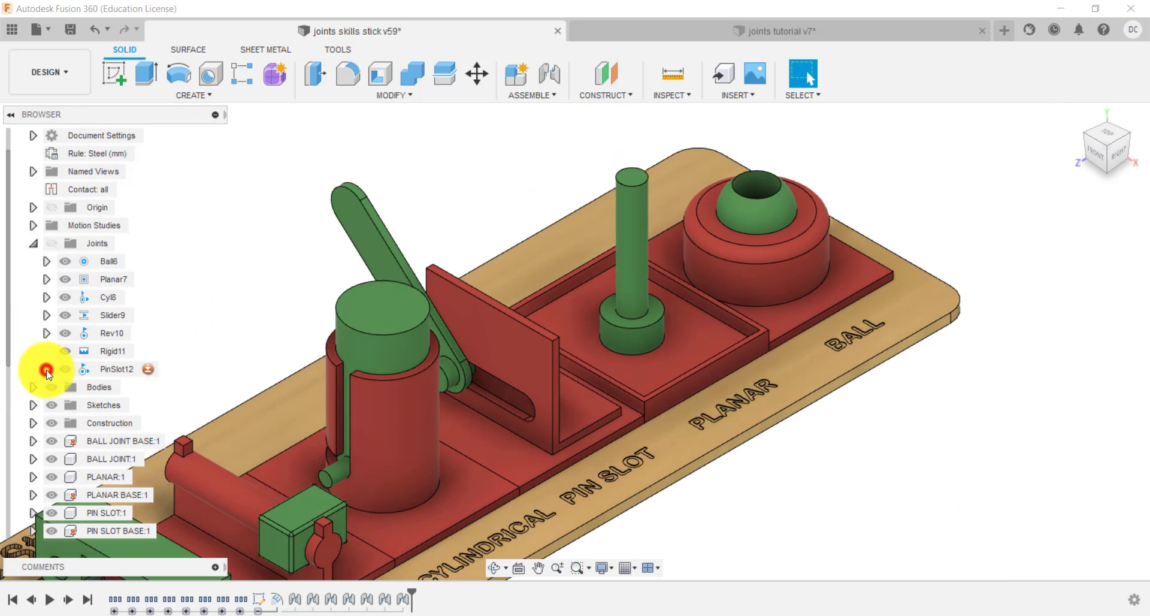
- Play the model animation of the Planar7 joint and end it
{"action": "right_click", "coordinate": [120, 279]}
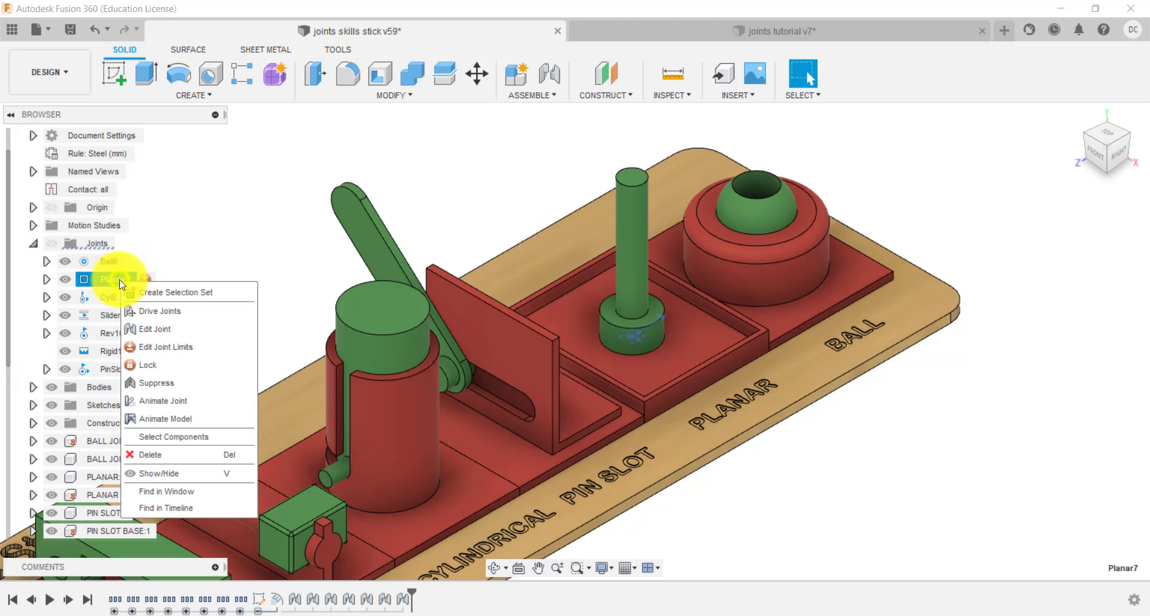
{"action": "left_click", "coordinate": [173, 419]}
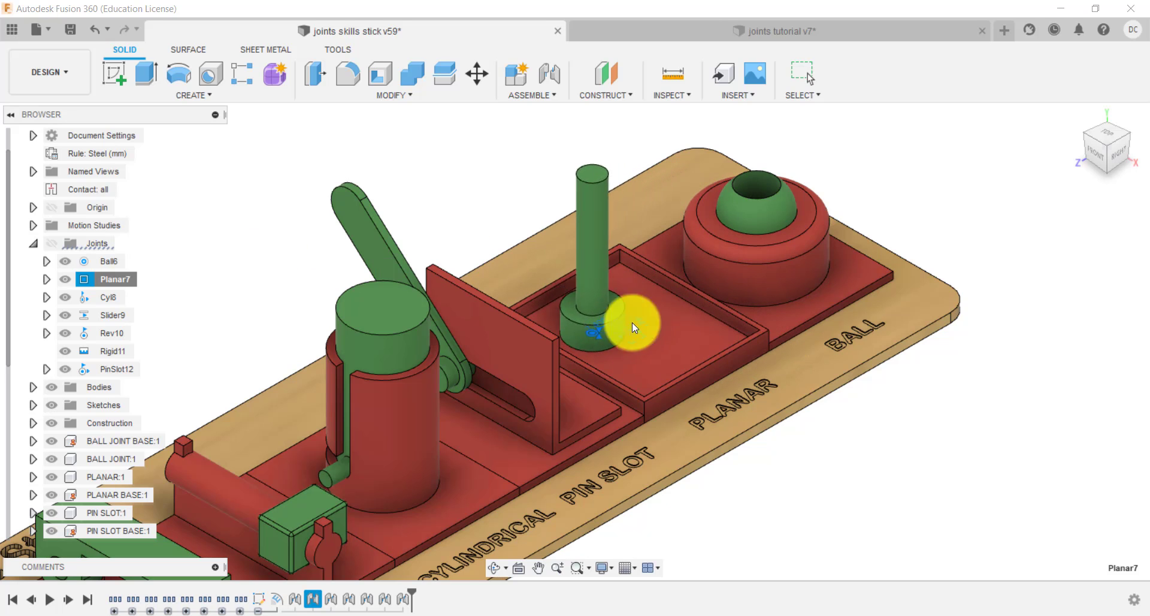
{"action": "key", "text": "Escape"}
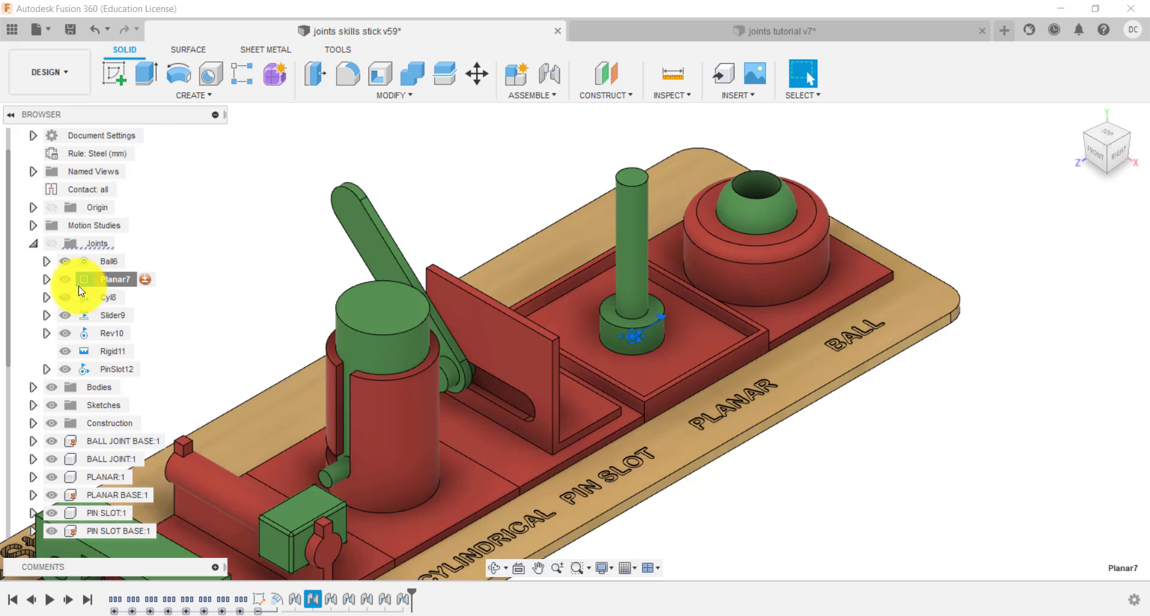
- Try minimum and maximum rotation limits of -360 and 0 deg on the Planar7 joint, clear both limits and stop the animation
{"action": "left_click", "coordinate": [46, 280]}
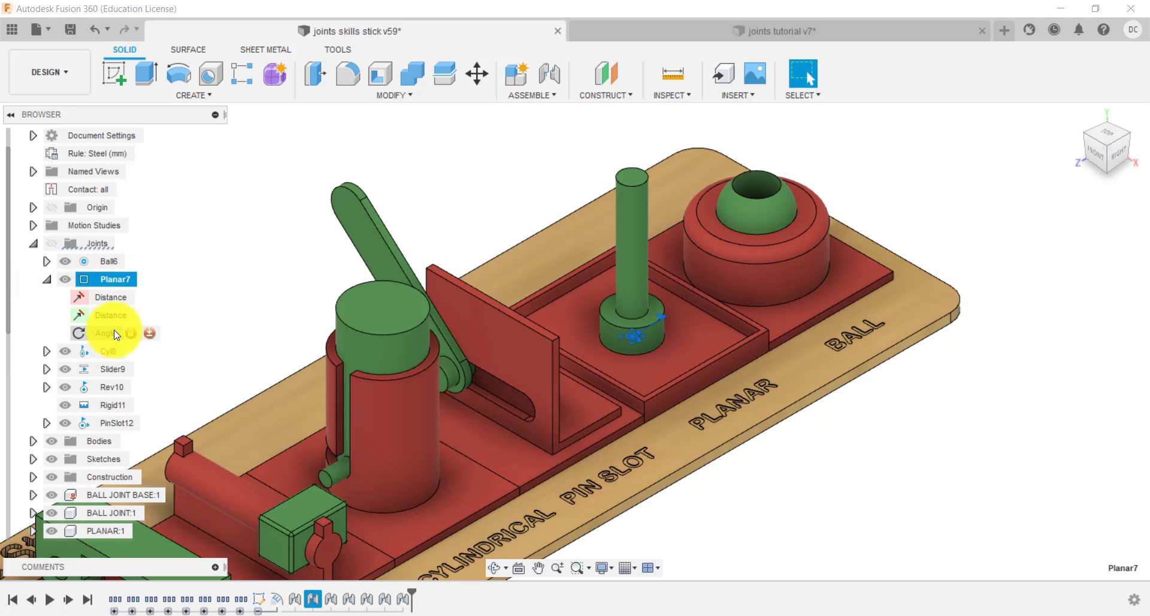
{"action": "right_click", "coordinate": [121, 281]}
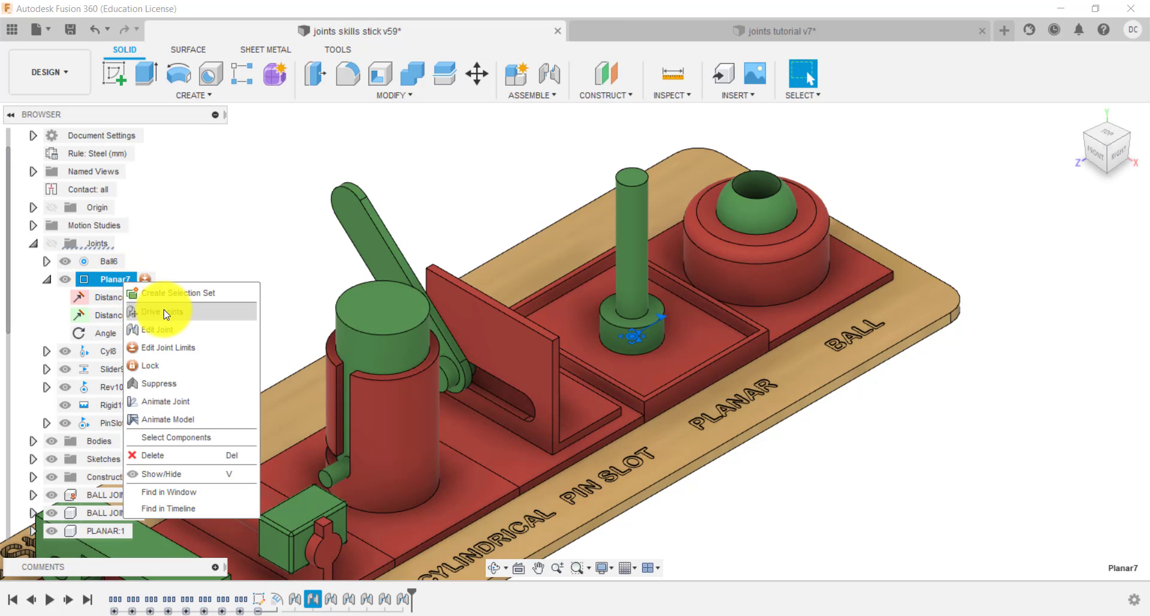
{"action": "left_click", "coordinate": [169, 346]}
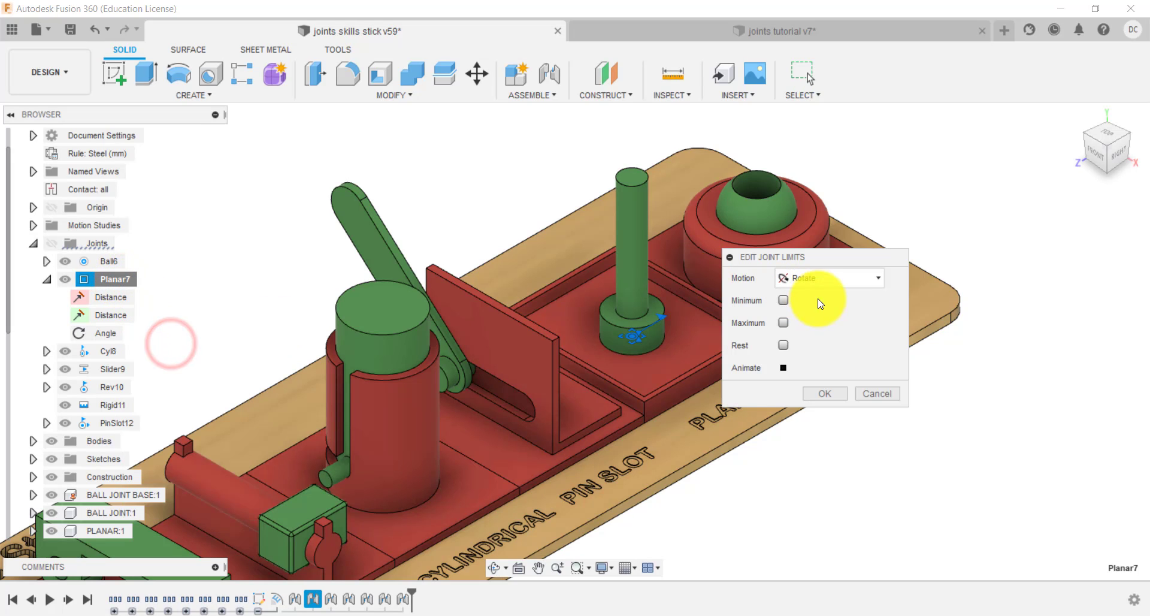
{"action": "left_click", "coordinate": [832, 267]}
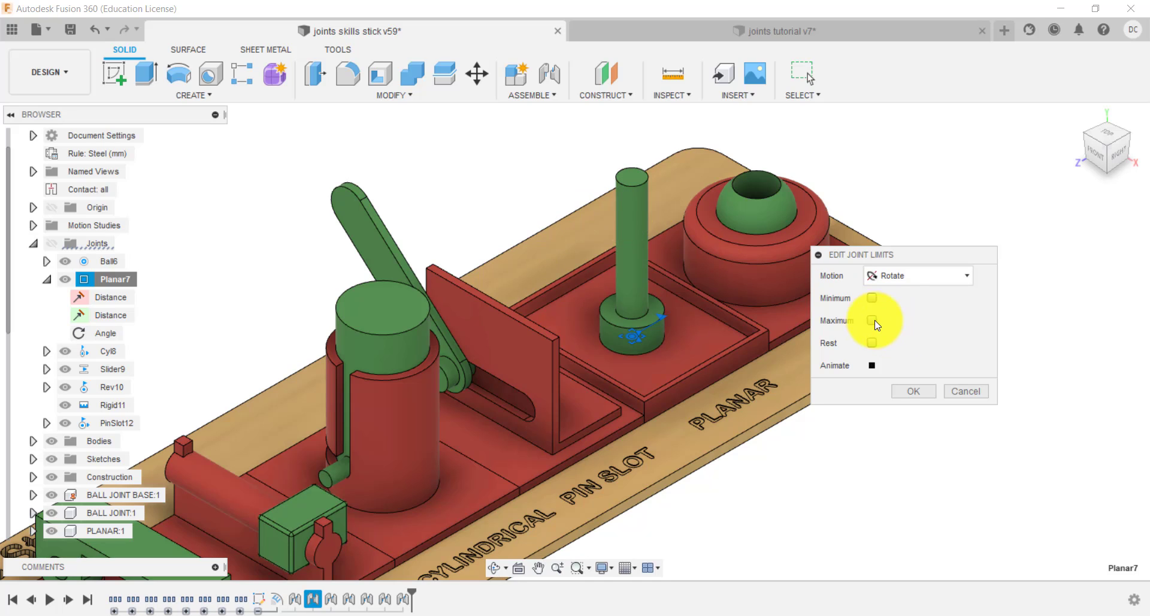
{"action": "left_click", "coordinate": [872, 298]}
{"action": "left_click", "coordinate": [872, 343]}
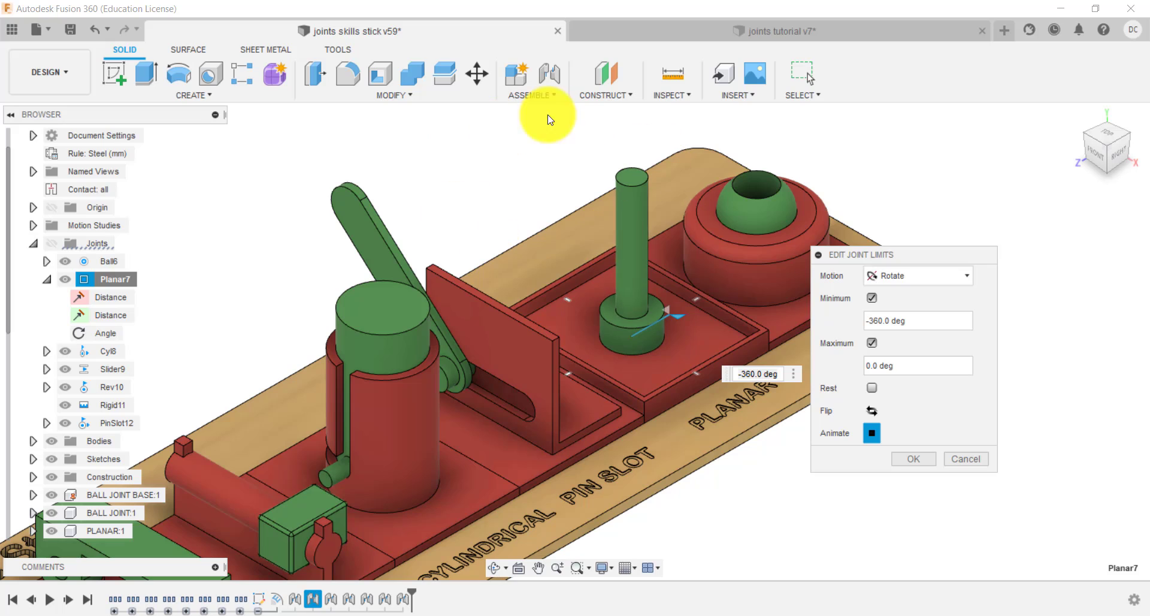
{"action": "left_click", "coordinate": [872, 297]}
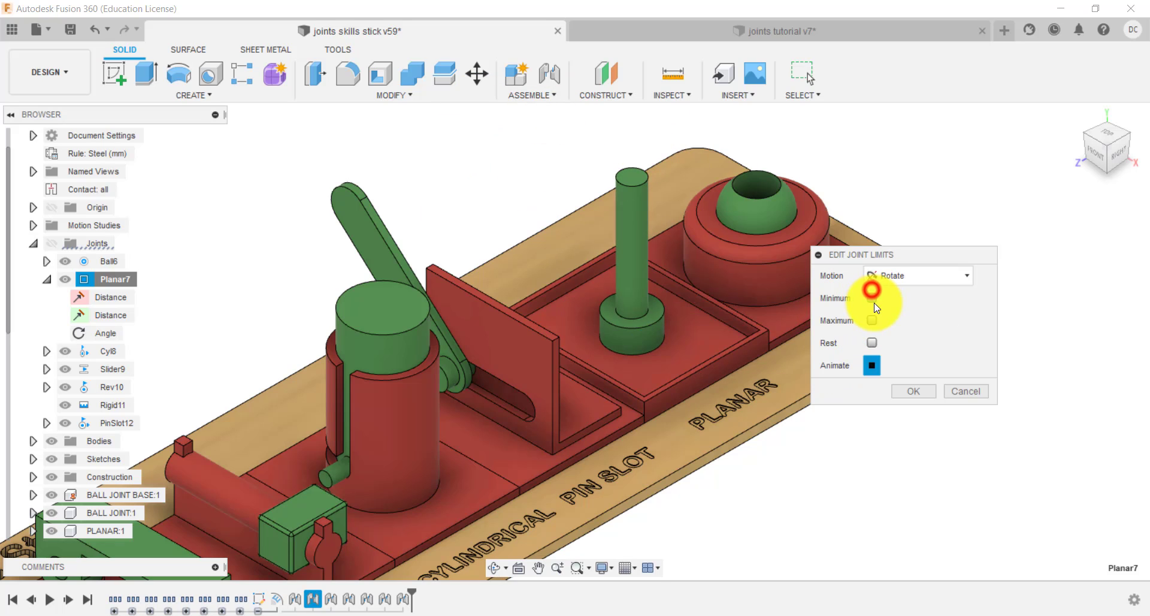
{"action": "left_click", "coordinate": [877, 366]}
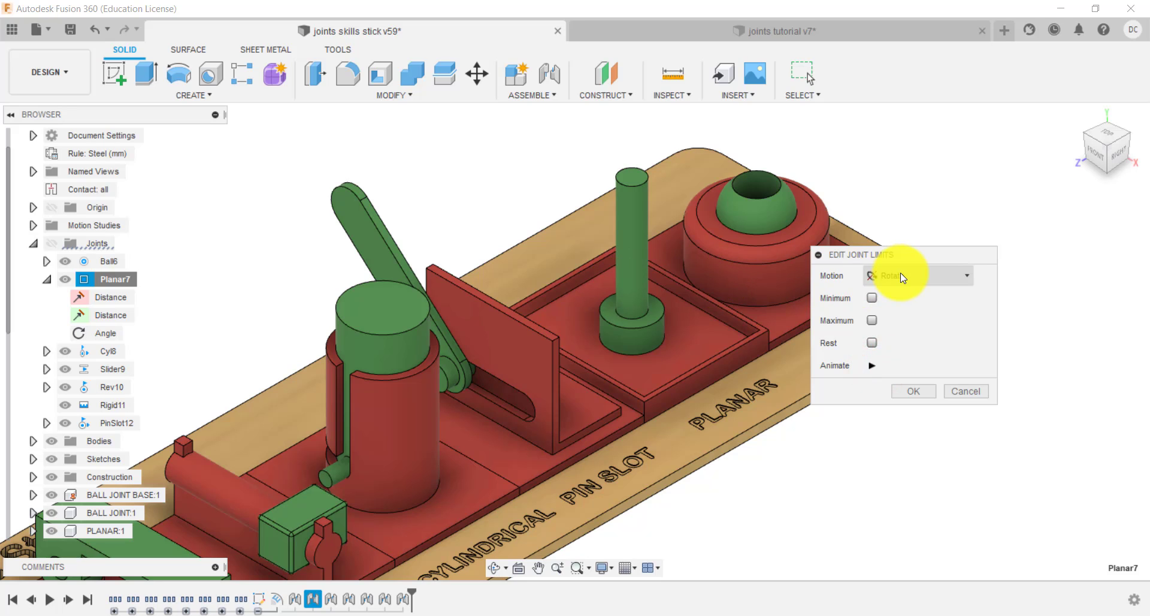
- Animate the Planar7 joint's limits in each of its two slide directions and cancel the edit
{"action": "left_click", "coordinate": [900, 276]}
{"action": "left_click", "coordinate": [900, 307]}
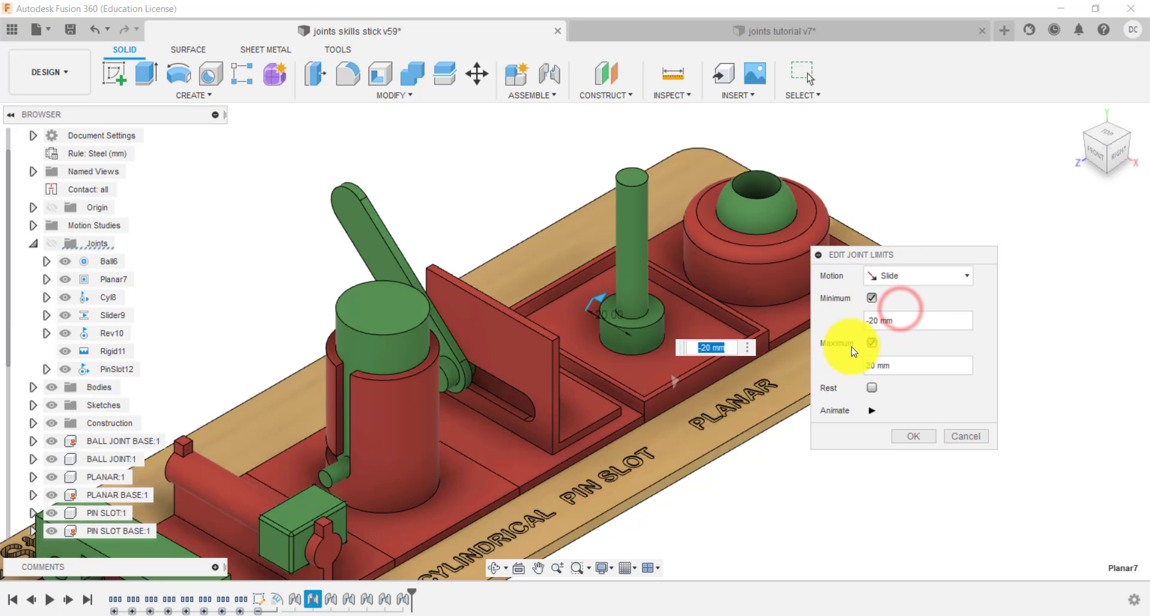
{"action": "left_click", "coordinate": [873, 410]}
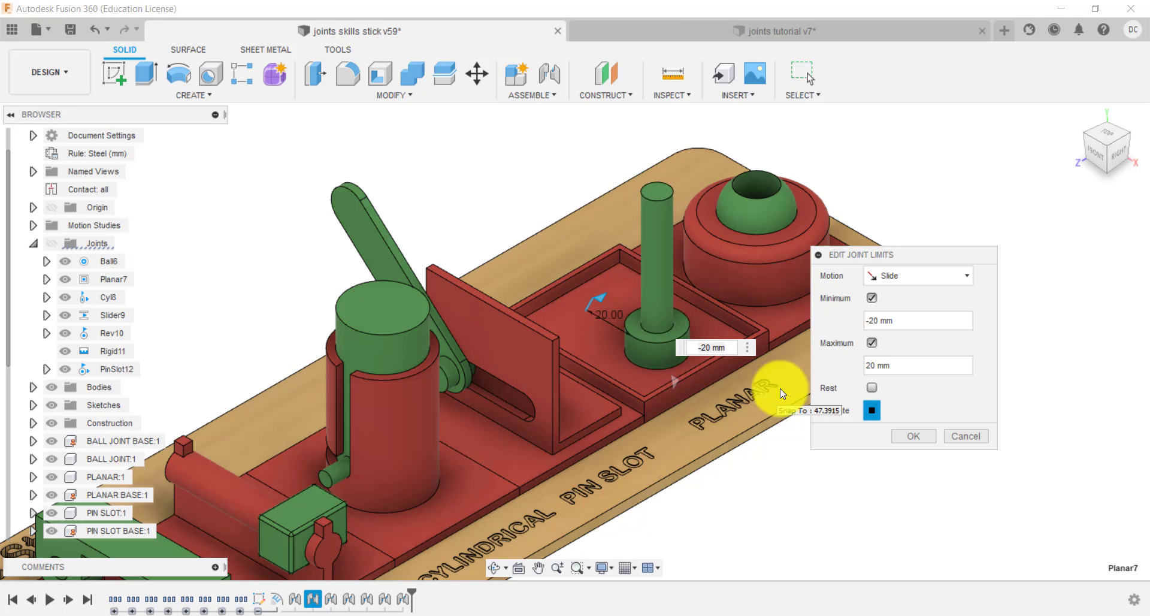
{"action": "left_click", "coordinate": [882, 276]}
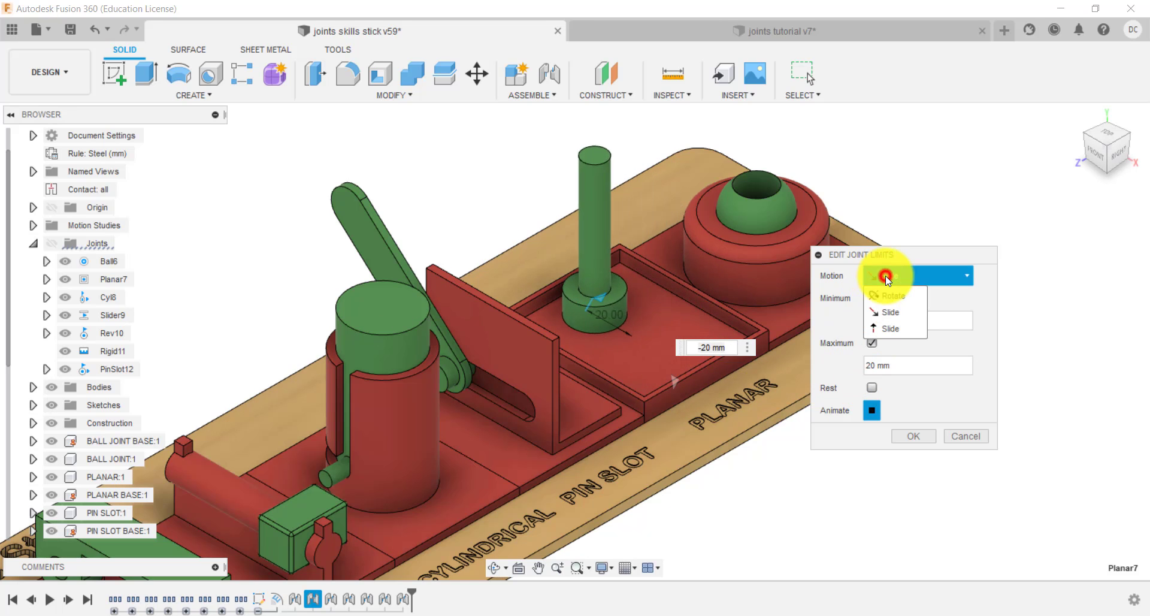
{"action": "left_click", "coordinate": [903, 330]}
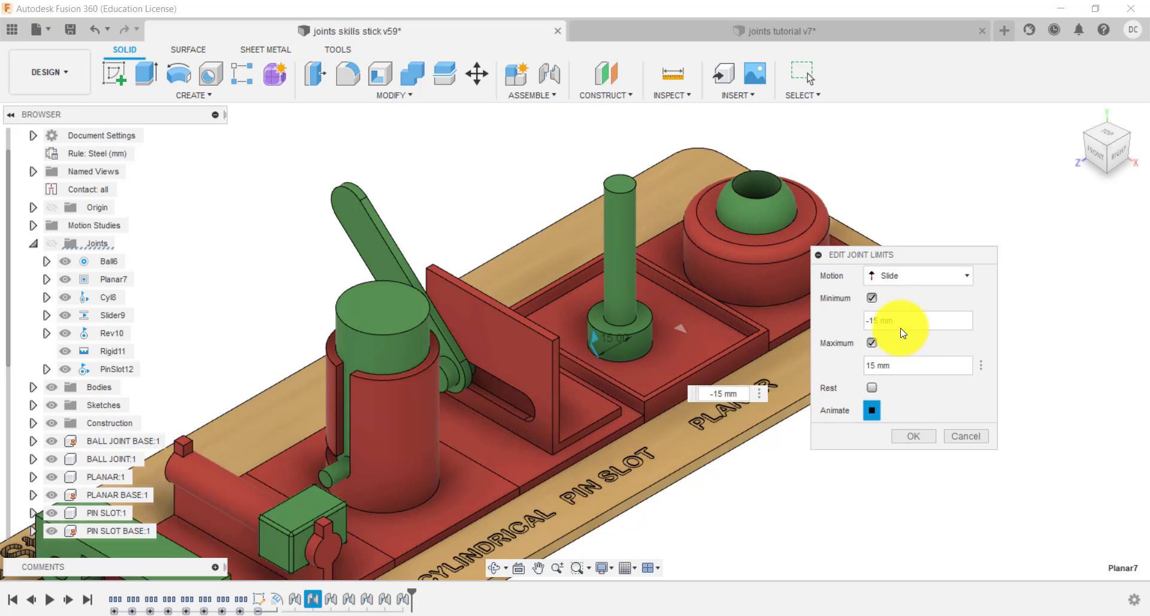
{"action": "left_click", "coordinate": [958, 436]}
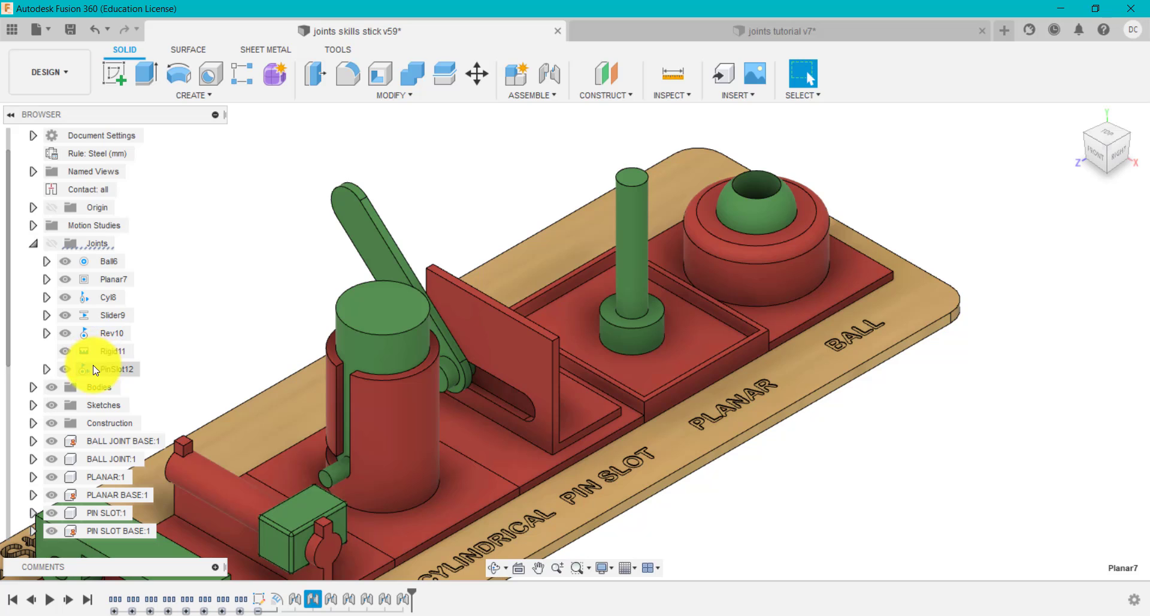
- Lock the Planar7 joint's first Distance and play the model animation
{"action": "left_click", "coordinate": [46, 279]}
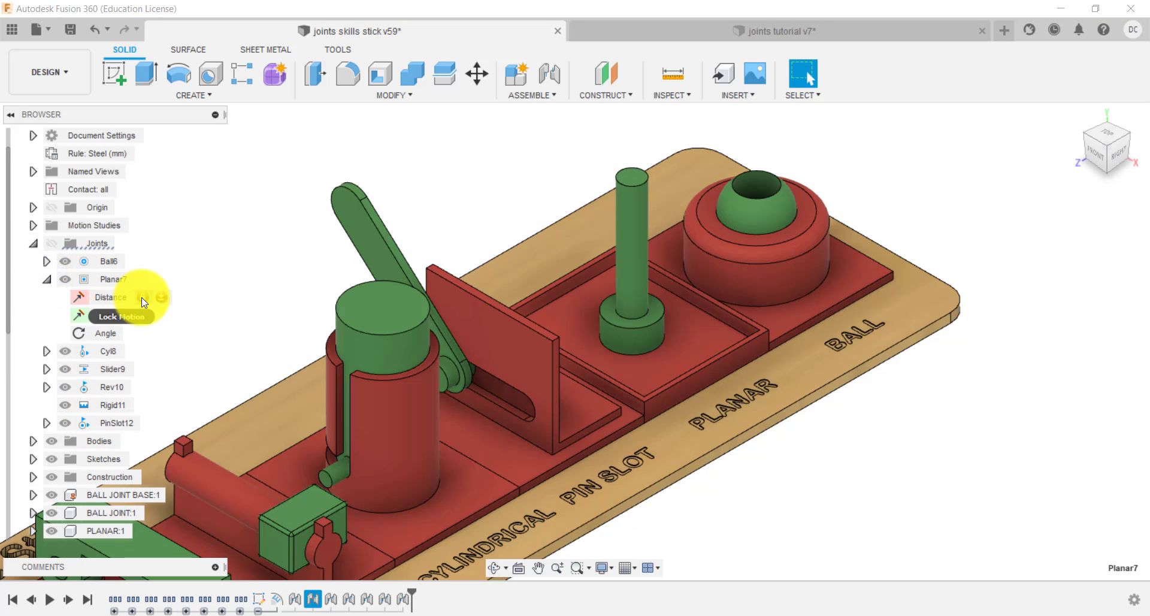
{"action": "left_click", "coordinate": [142, 298]}
{"action": "right_click", "coordinate": [116, 280]}
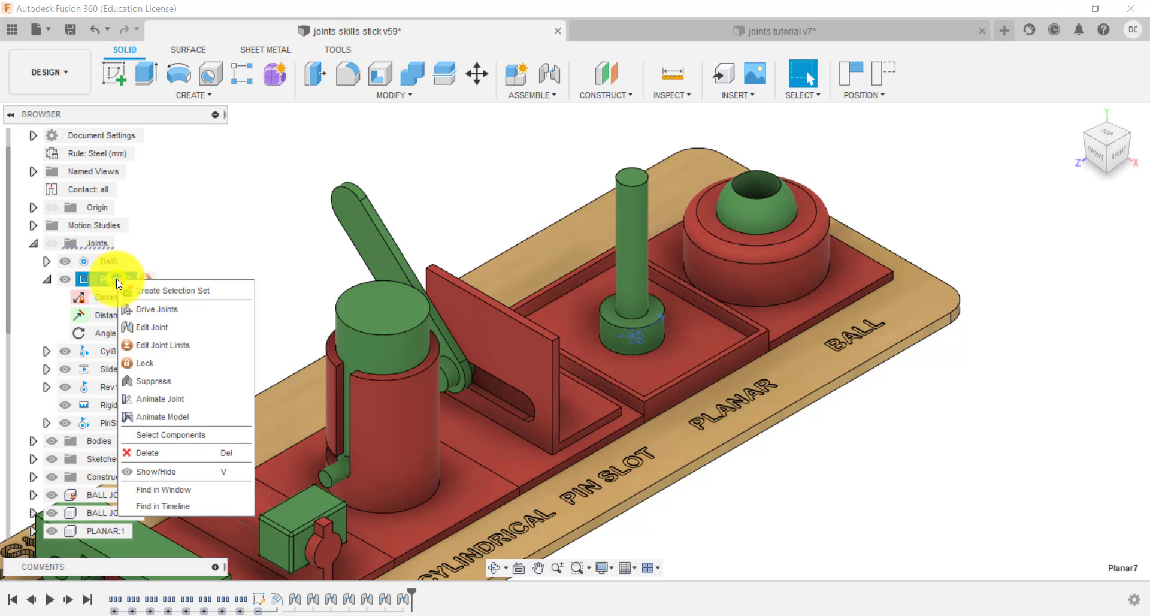
{"action": "left_click", "coordinate": [172, 420]}
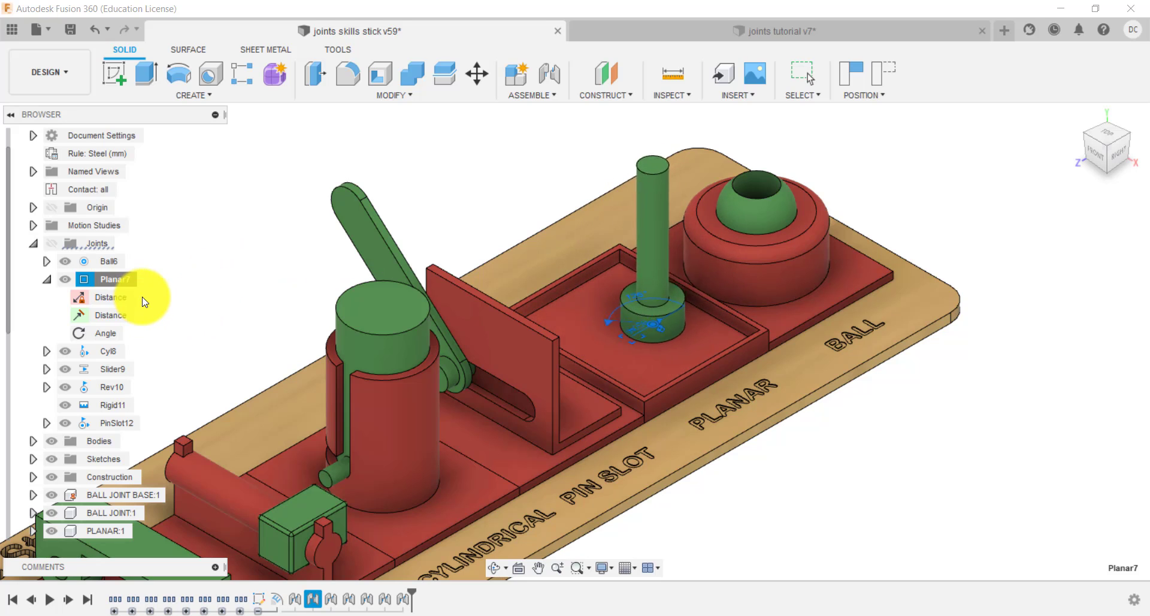
{"action": "key", "text": "Escape"}
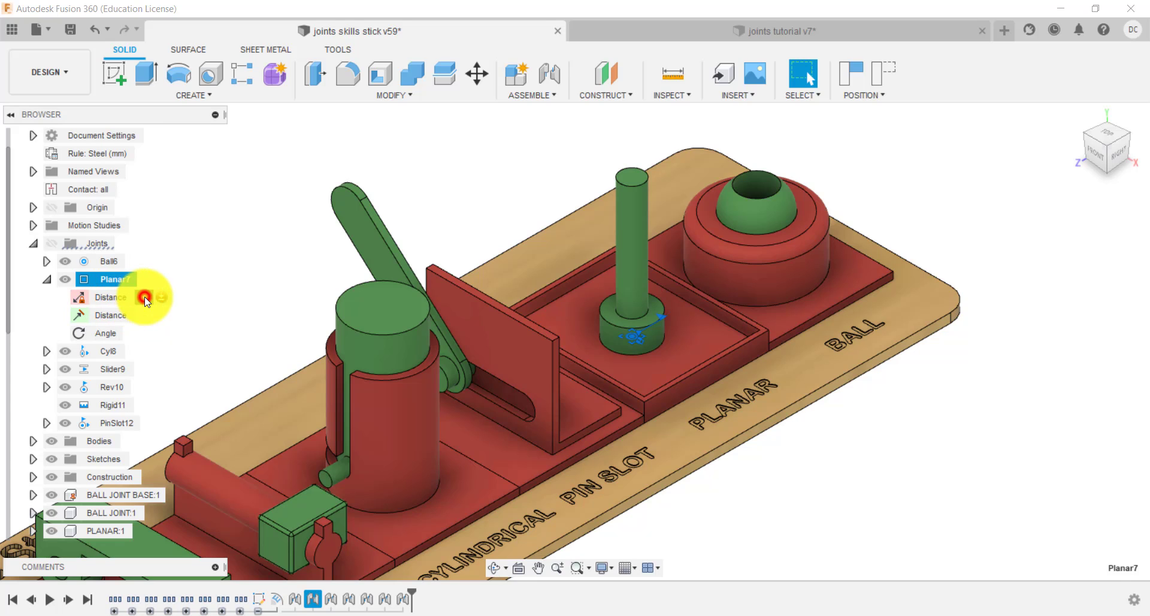
- Unlock the Planar7 joint's first Distance, lock its second Distance and play the model animation
{"action": "left_click", "coordinate": [143, 298]}
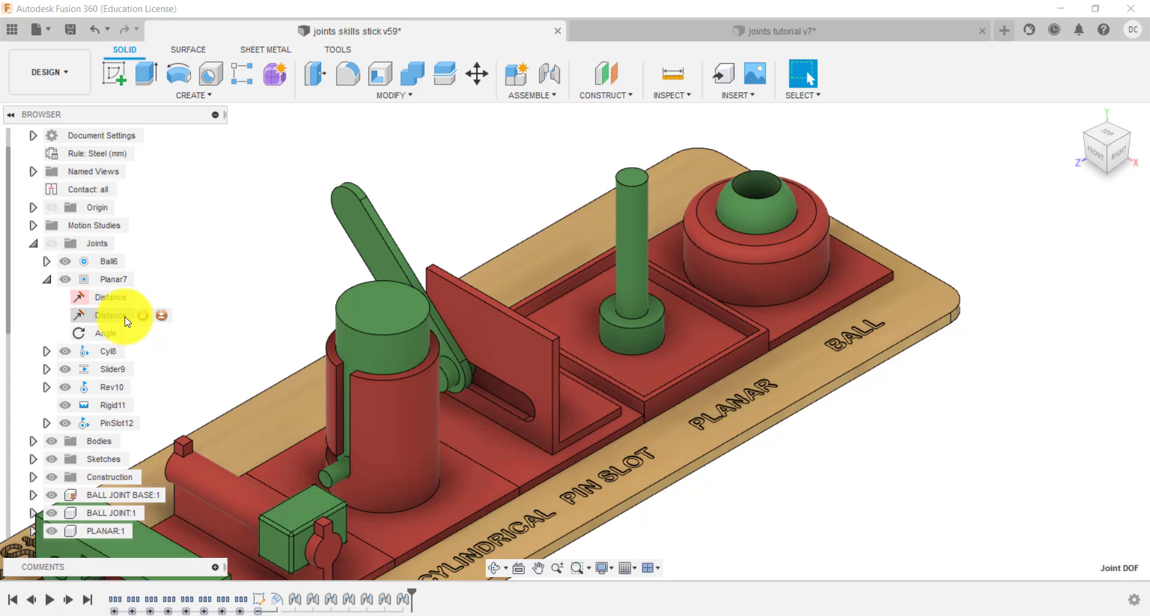
{"action": "right_click", "coordinate": [113, 285]}
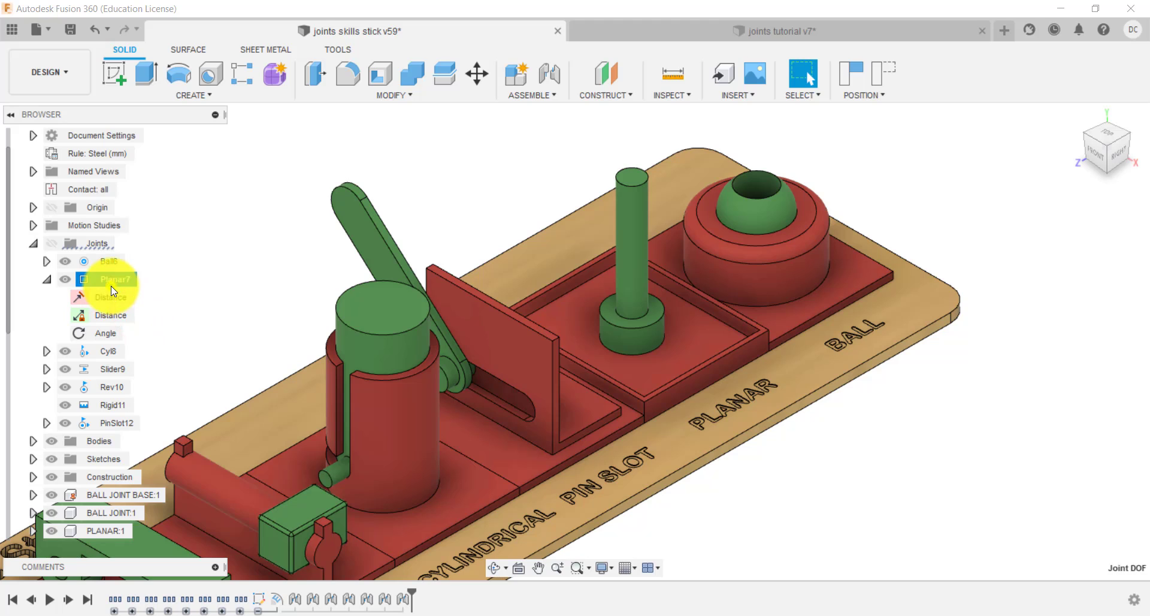
{"action": "left_click", "coordinate": [172, 421]}
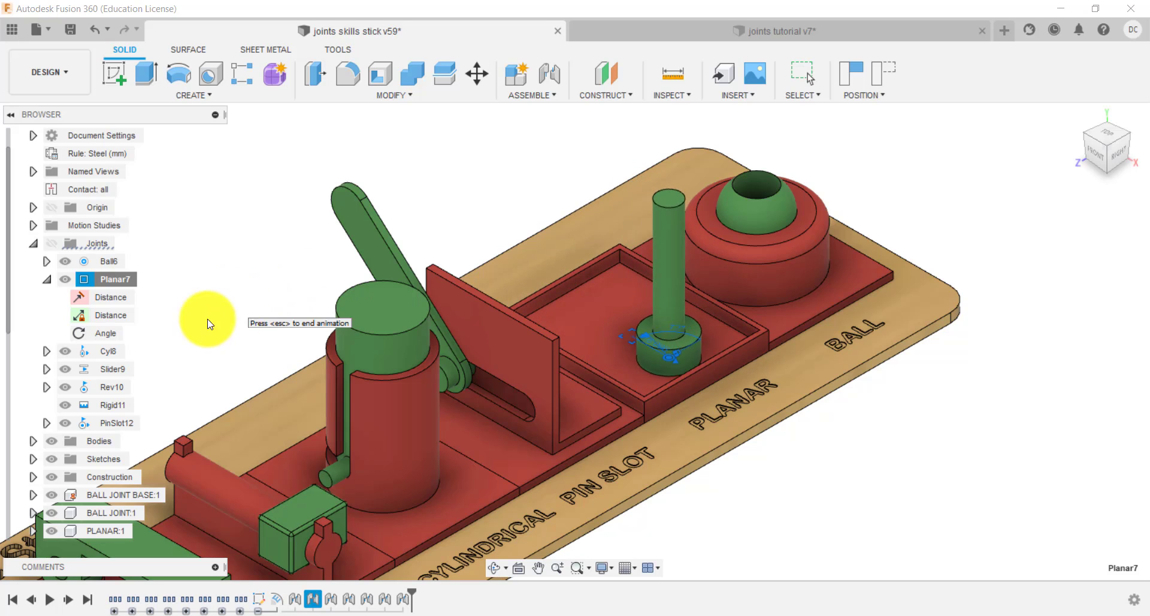
- Unlock the Planar7 joint's second Distance and play the model animation with all its motions free
{"action": "left_click", "coordinate": [144, 315]}
{"action": "left_click", "coordinate": [206, 278]}
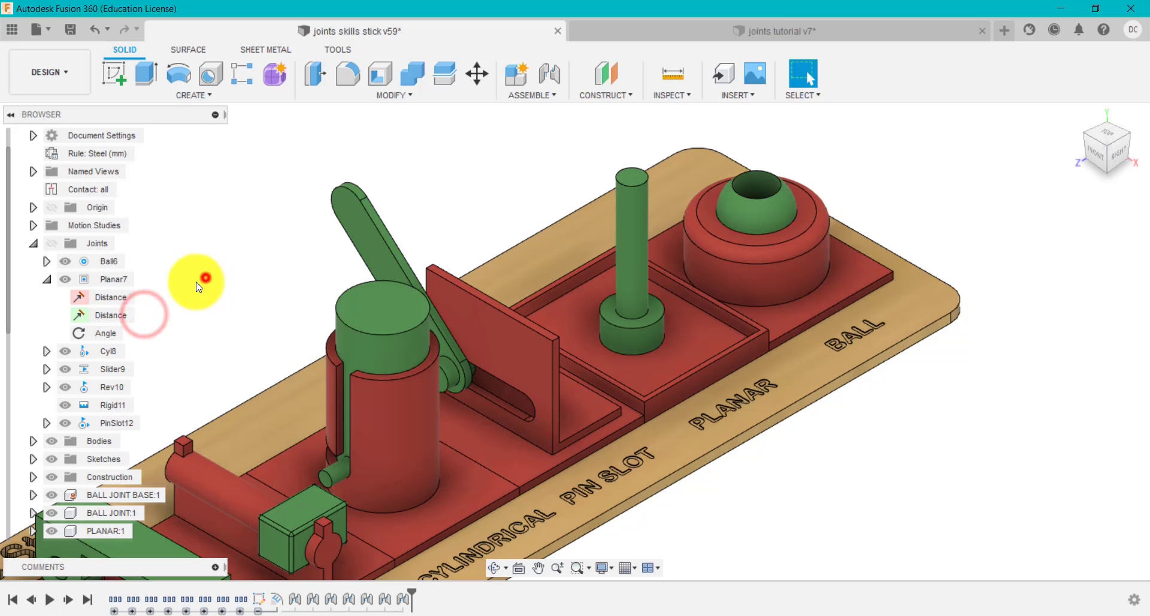
{"action": "right_click", "coordinate": [122, 283]}
{"action": "left_click", "coordinate": [188, 422]}
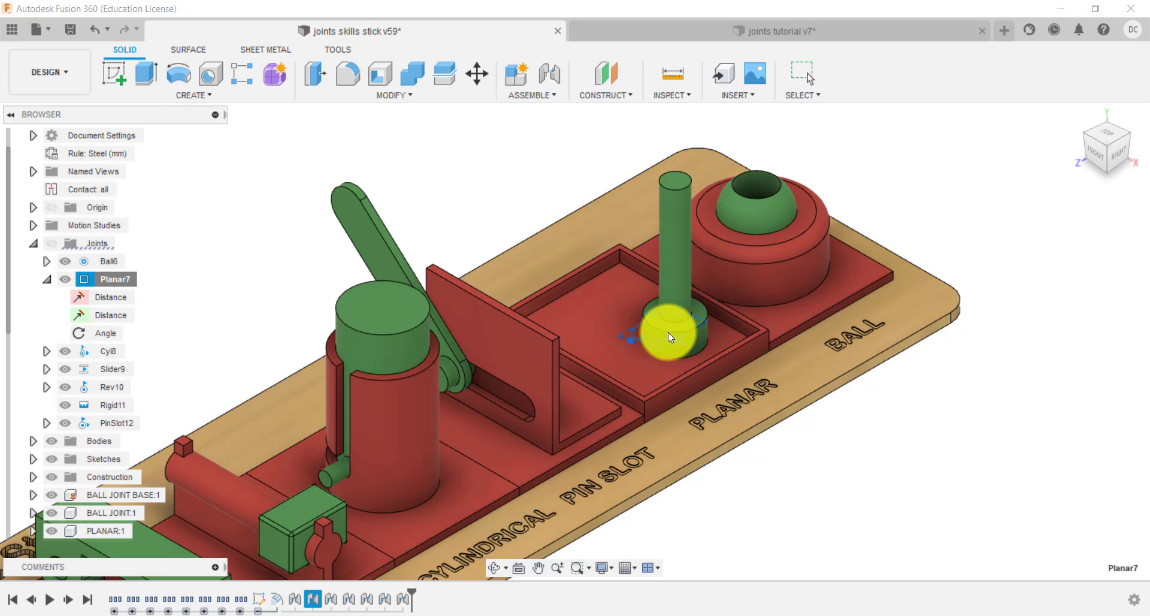
{"action": "key", "text": "Escape"}
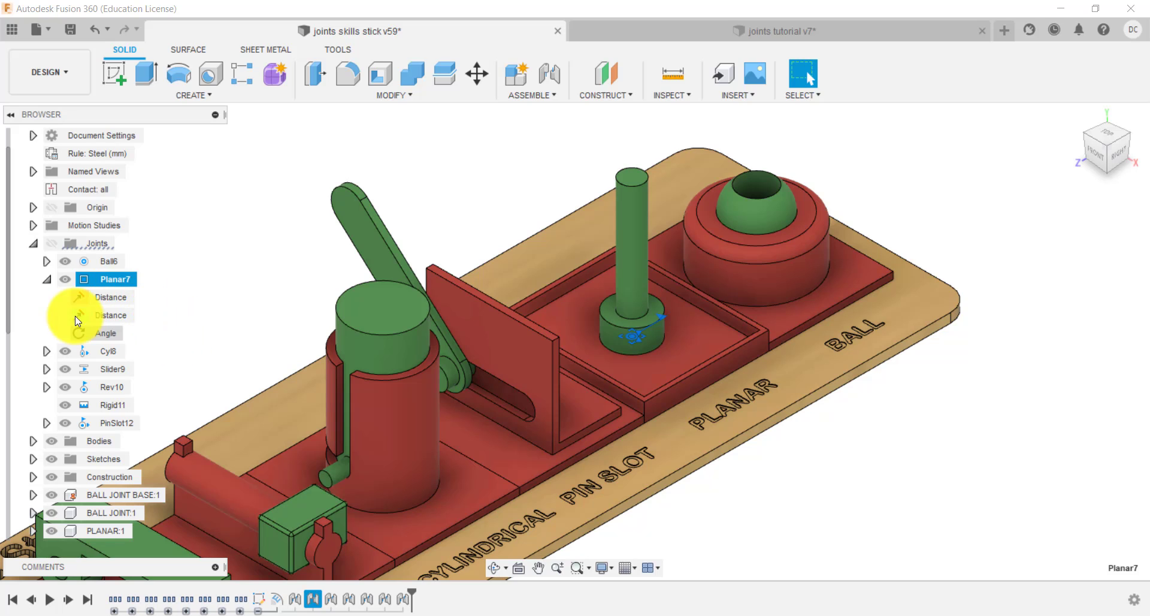
- Animate the Ball6 joint's limits for its Pitch, Yaw and Roll motions and cancel the edit
{"action": "left_click", "coordinate": [51, 284]}
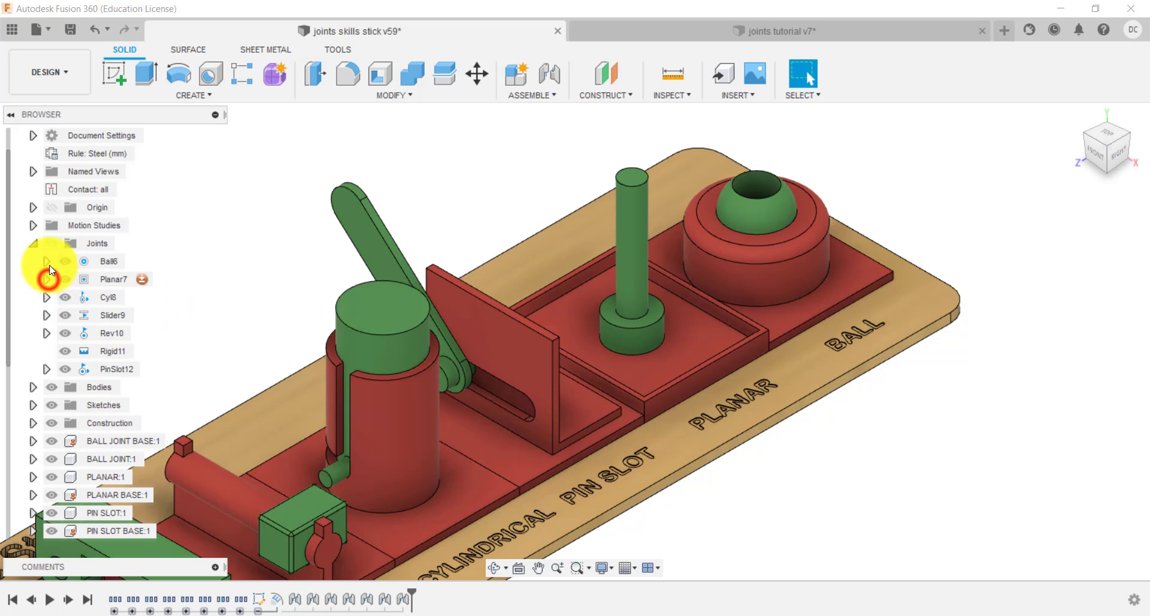
{"action": "left_click", "coordinate": [48, 261]}
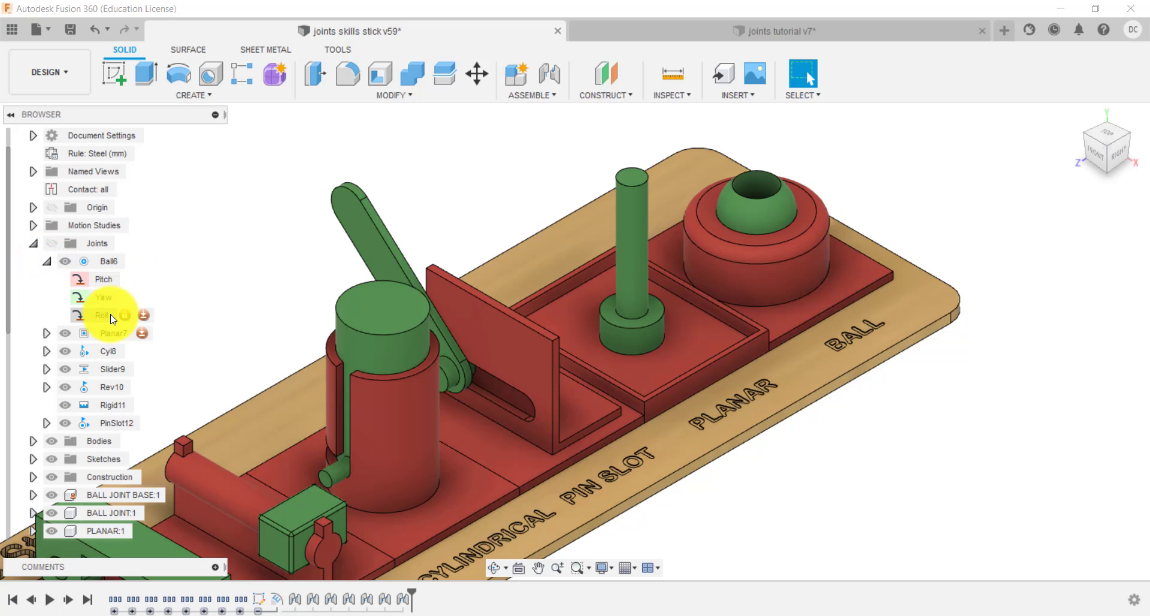
{"action": "right_click", "coordinate": [109, 263]}
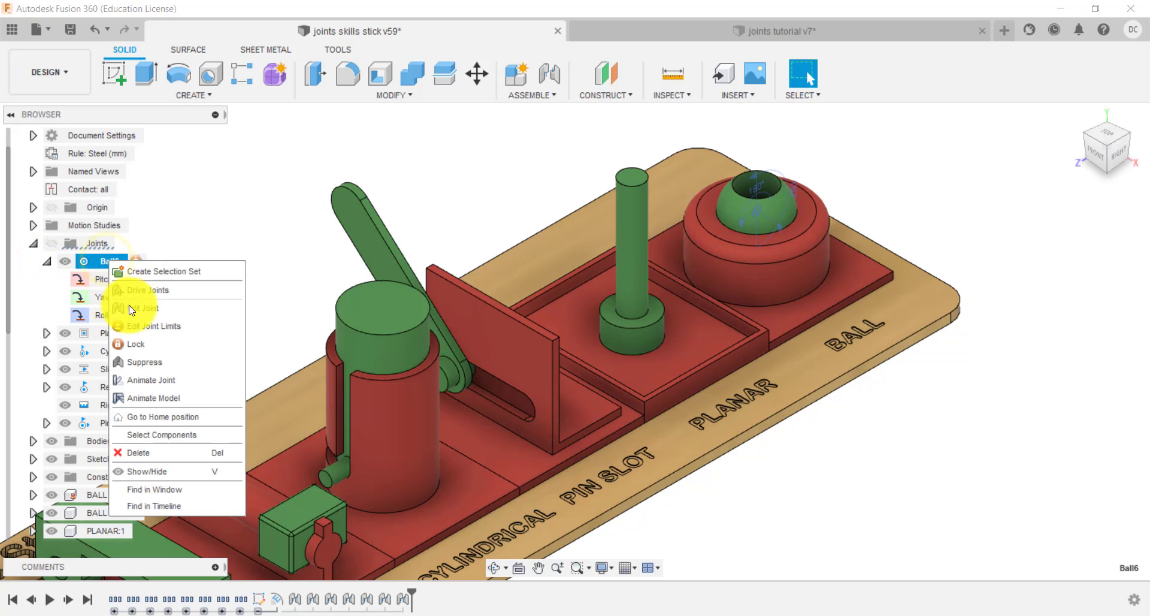
{"action": "left_click", "coordinate": [168, 326]}
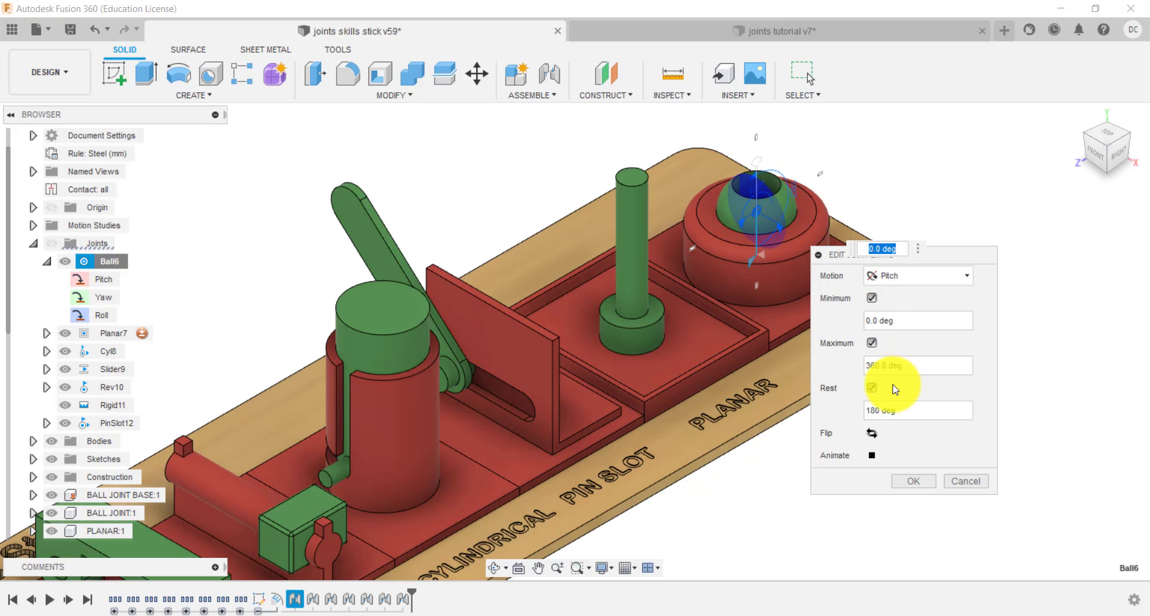
{"action": "left_click", "coordinate": [908, 276]}
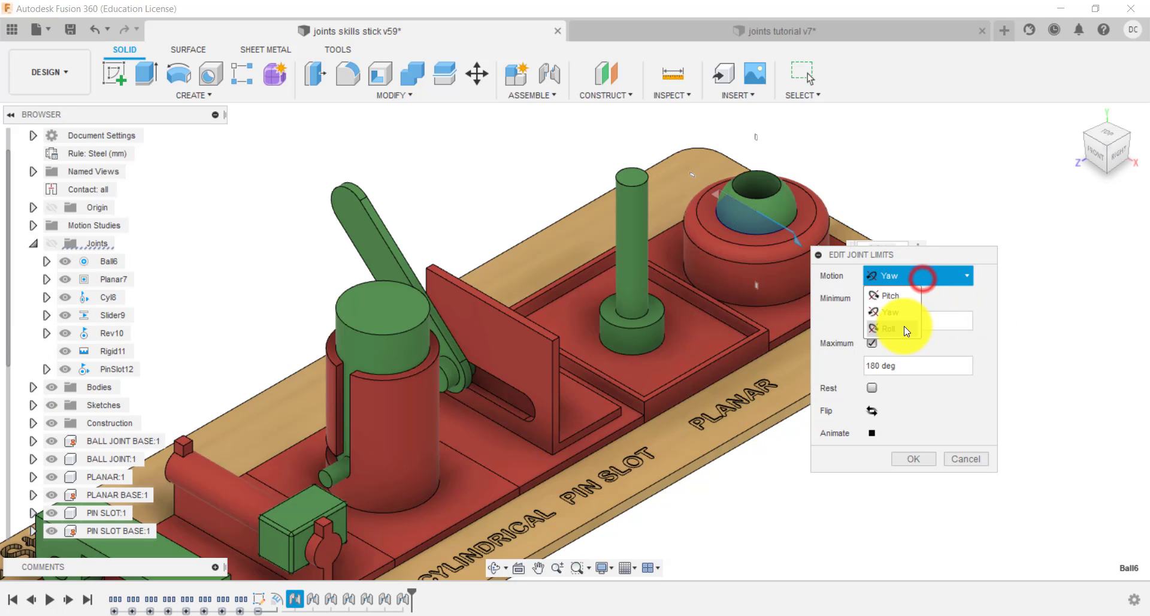
{"action": "left_click", "coordinate": [899, 322]}
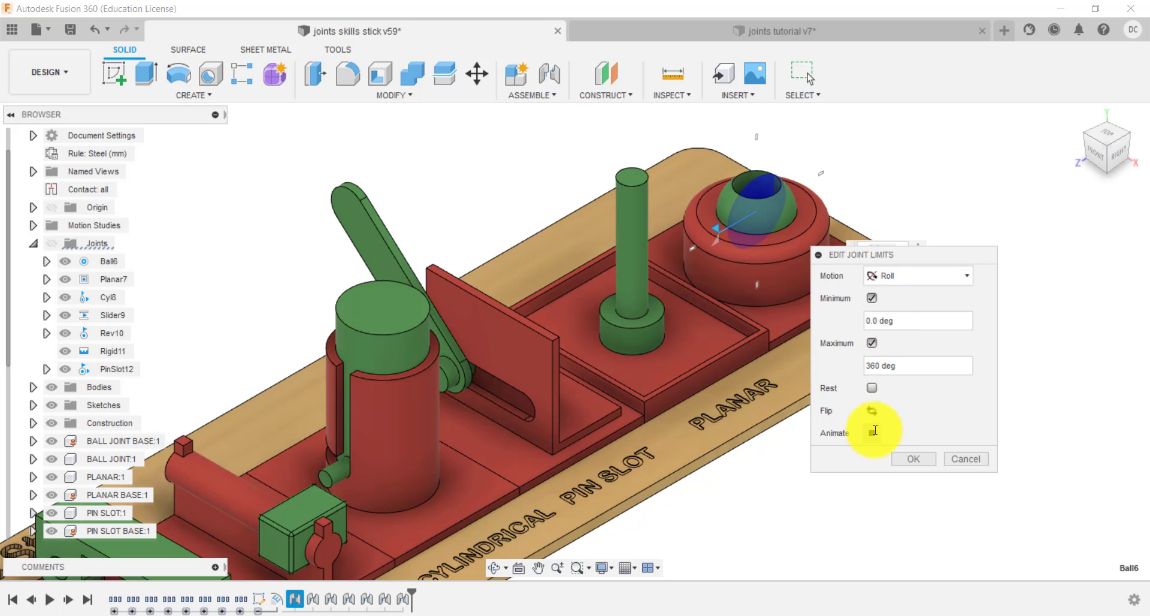
{"action": "left_click", "coordinate": [872, 436]}
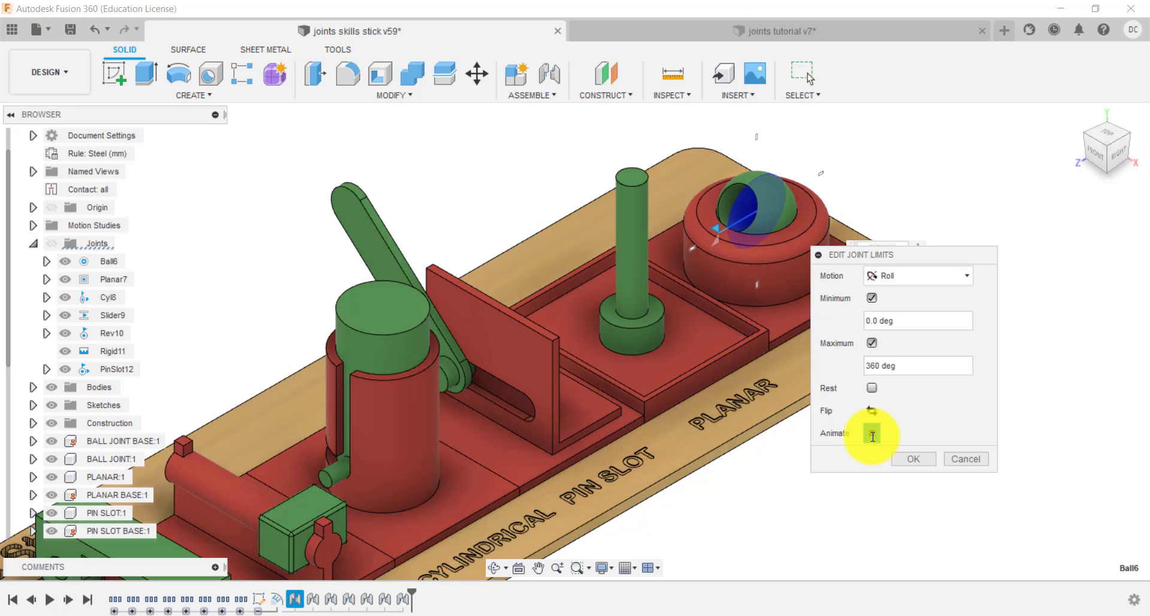
{"action": "left_click", "coordinate": [968, 459]}
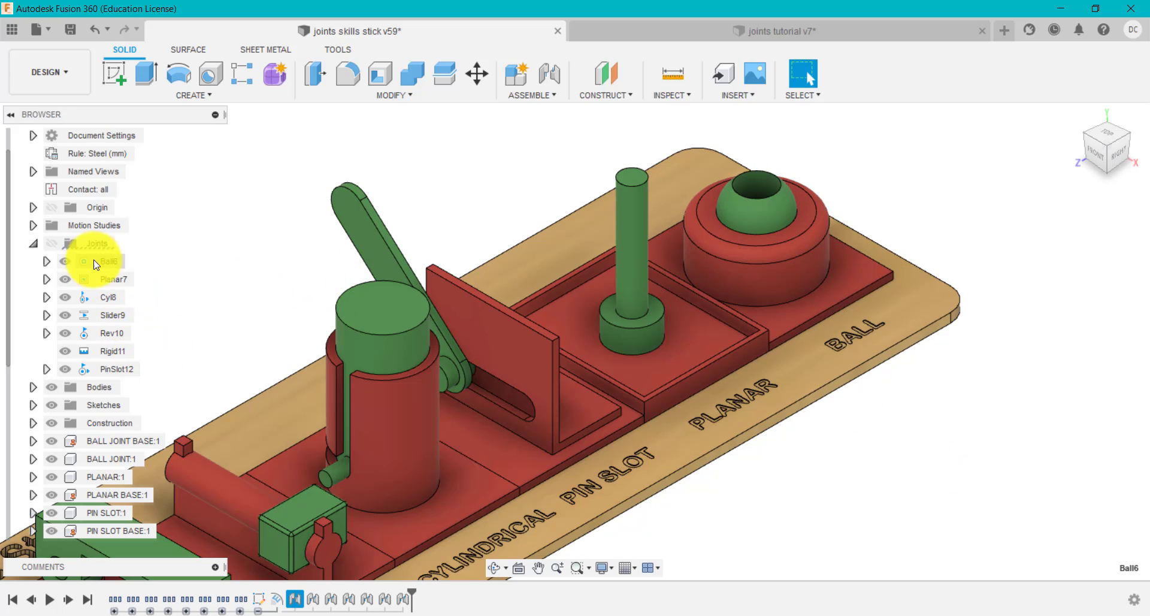
- Lock the Ball6 joint's Pitch and play the model animation
{"action": "left_click", "coordinate": [47, 262]}
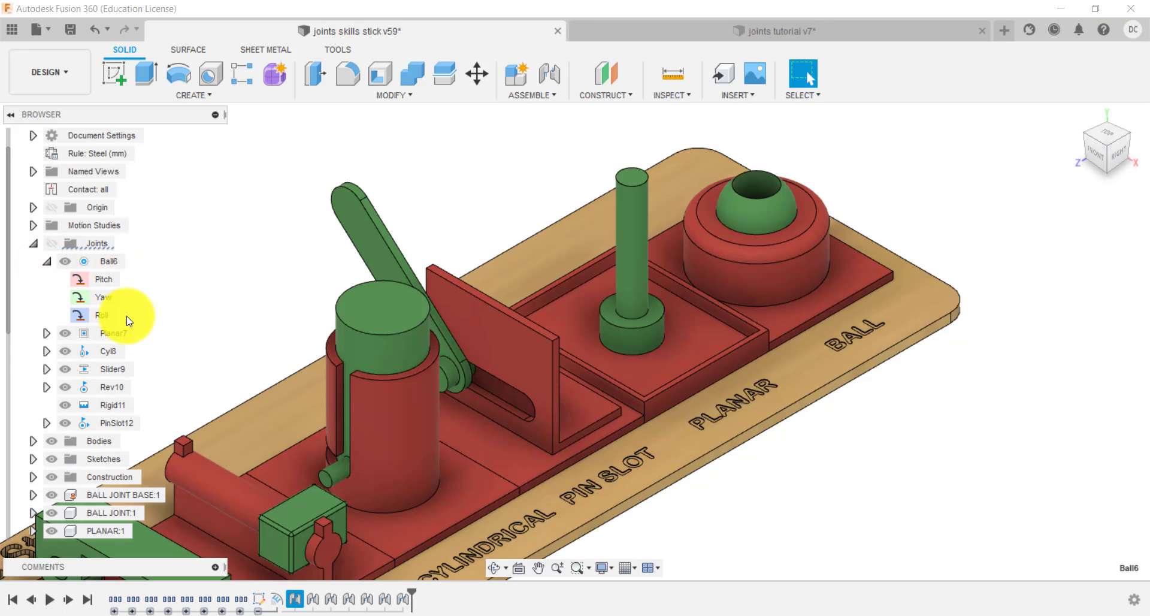
{"action": "left_click", "coordinate": [126, 280]}
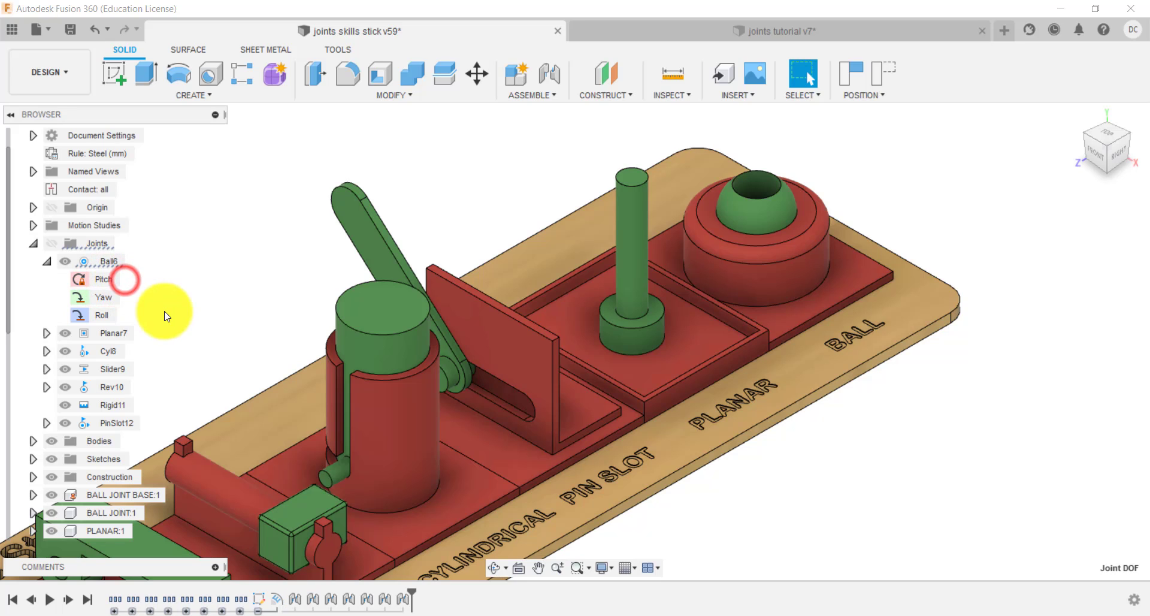
{"action": "right_click", "coordinate": [114, 259]}
{"action": "left_click", "coordinate": [171, 397]}
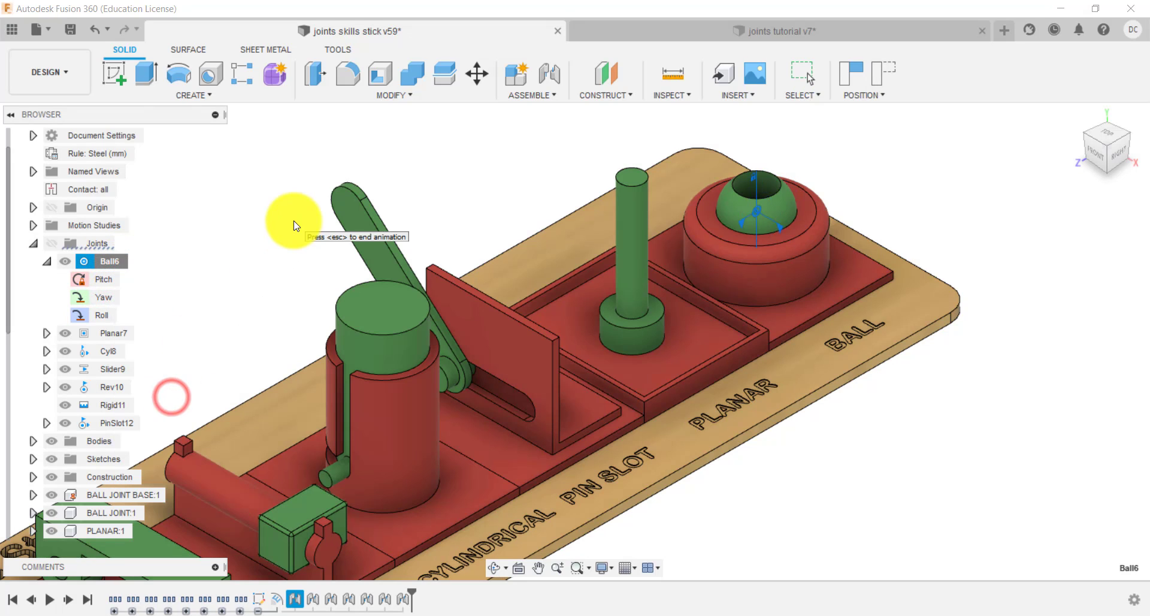
{"action": "scroll", "coordinate": [783, 172], "scroll_direction": "up", "scroll_amount": 4}
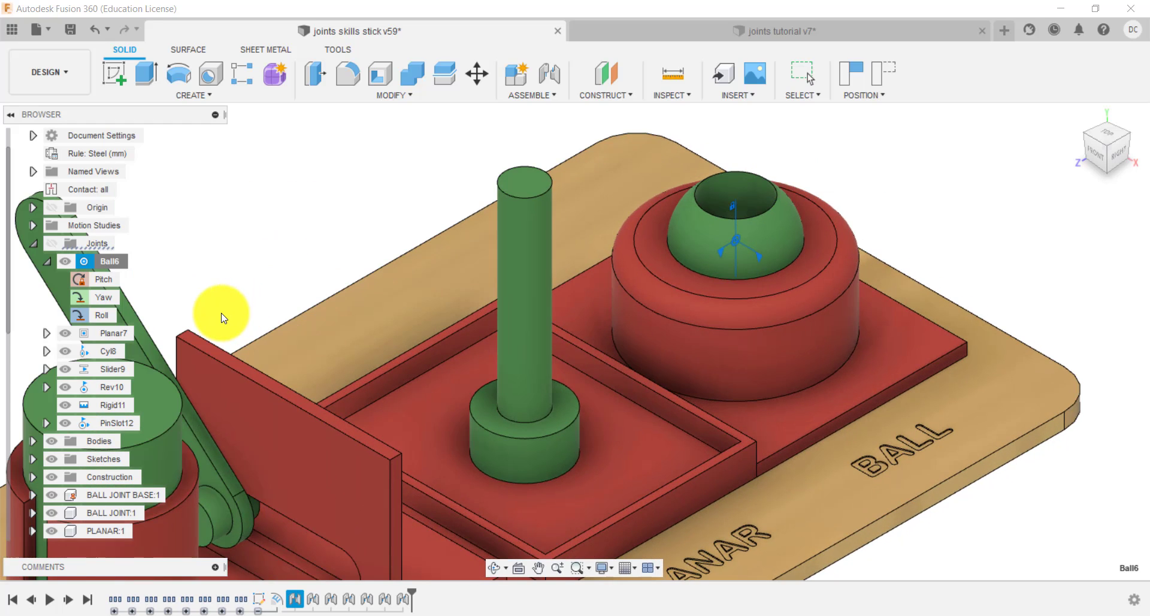
- Lock the Ball6 joint's Yaw as well and play the animation with only Roll free
{"action": "left_click", "coordinate": [128, 298]}
{"action": "right_click", "coordinate": [109, 261]}
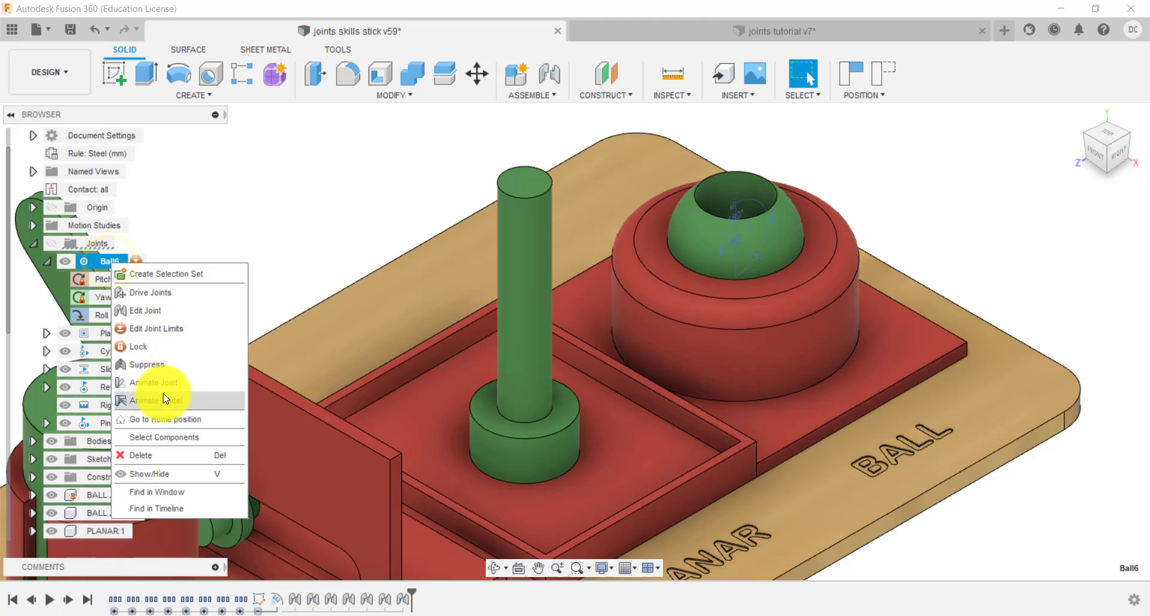
{"action": "left_click", "coordinate": [157, 387]}
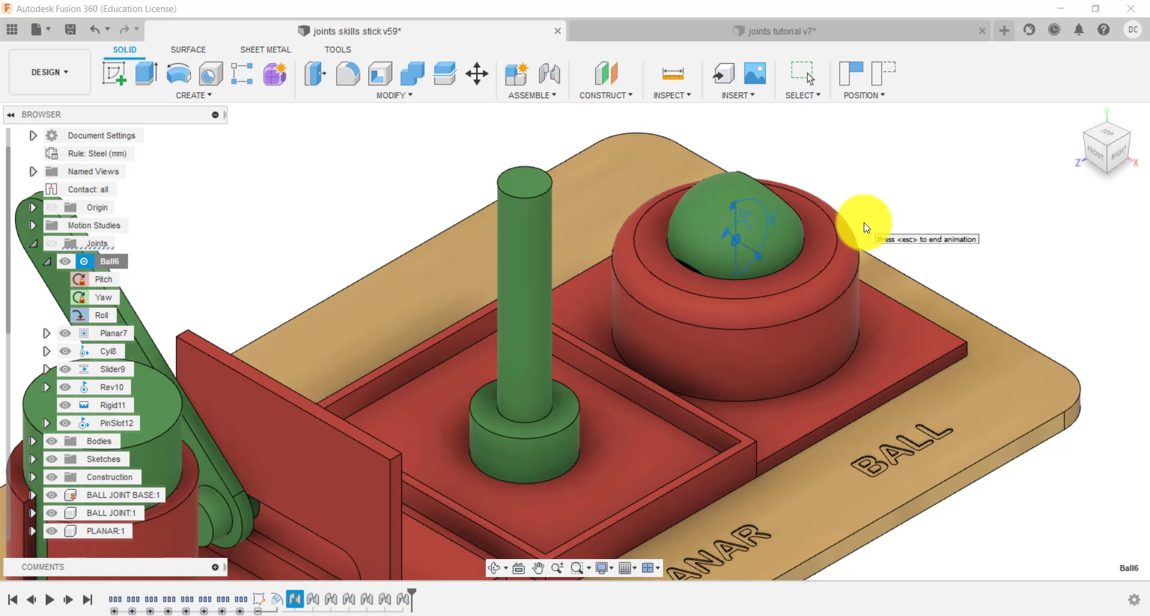
{"action": "key", "text": "Escape"}
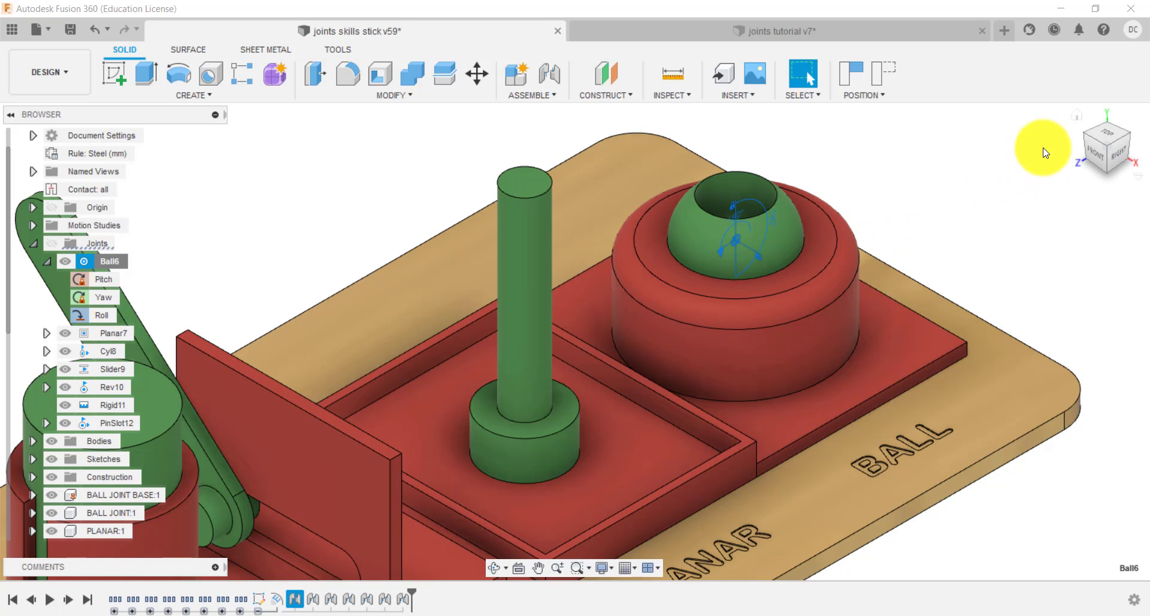
{"action": "left_click", "coordinate": [1077, 116]}
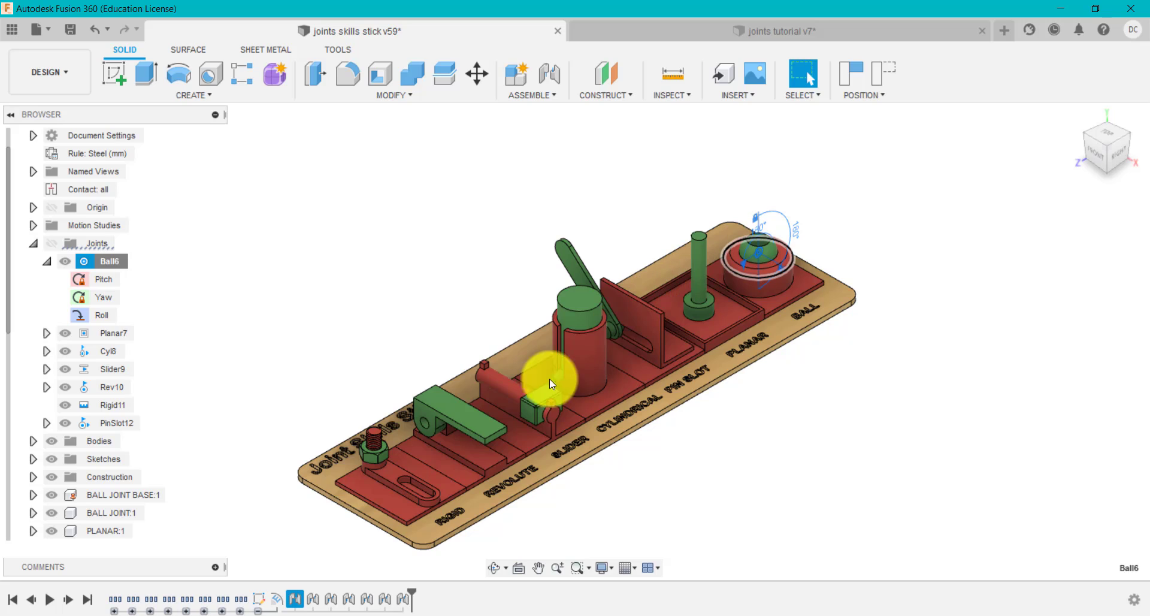